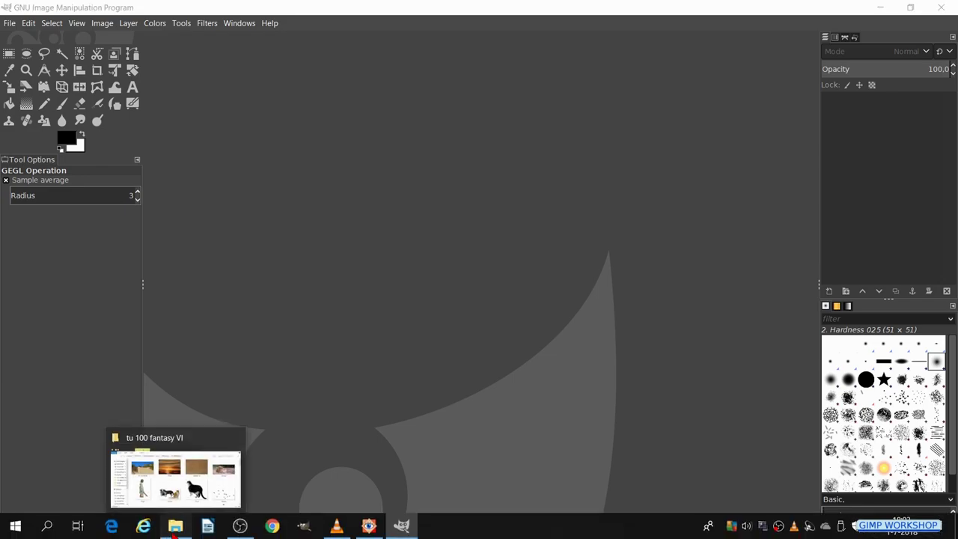
# Open the images from 01 sand dunes through 08 birds in the tu 100 fantasy VI folder as separate images in GIMP.
pyautogui.click(172, 527)
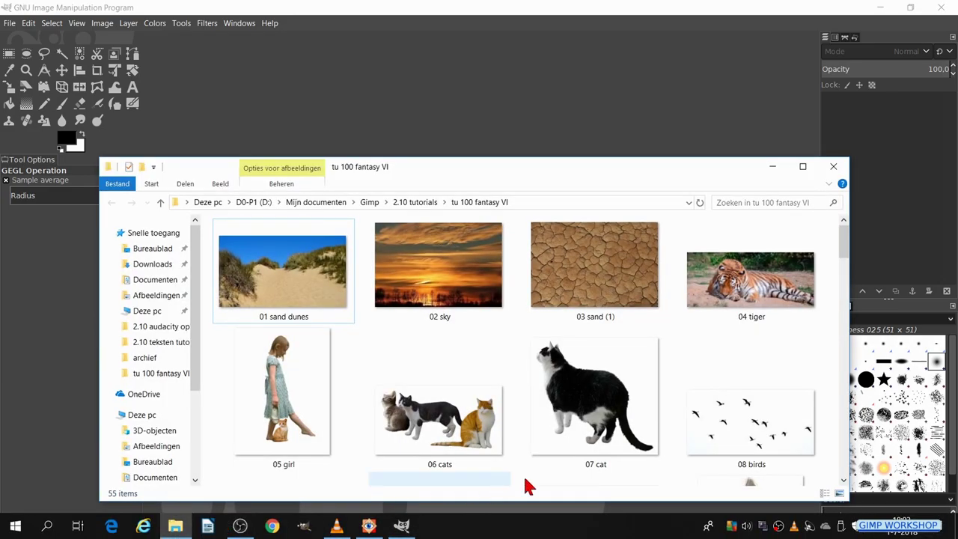
pyautogui.moveTo(827, 441); pyautogui.dragTo(365, 143)
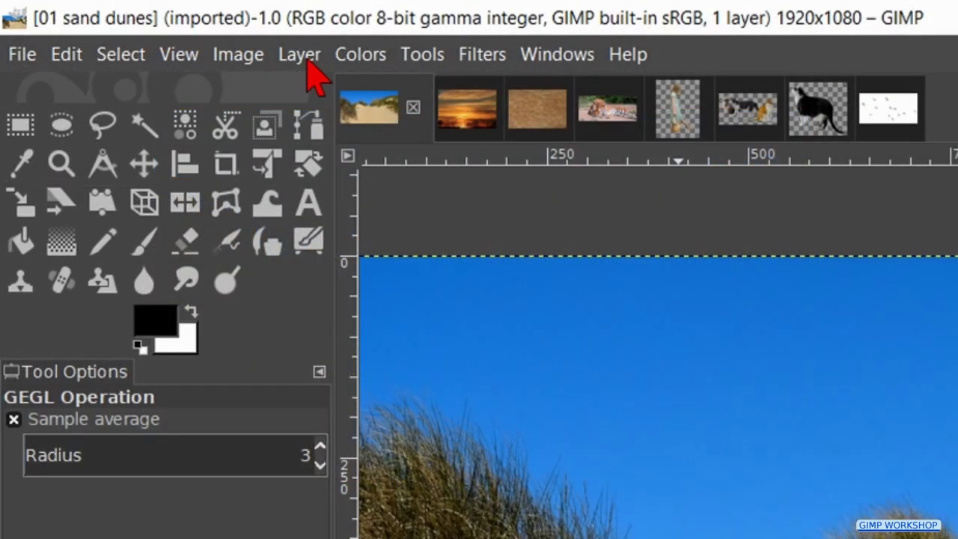
# Add an alpha channel to the 01 sand dunes layer.
pyautogui.click(303, 56)
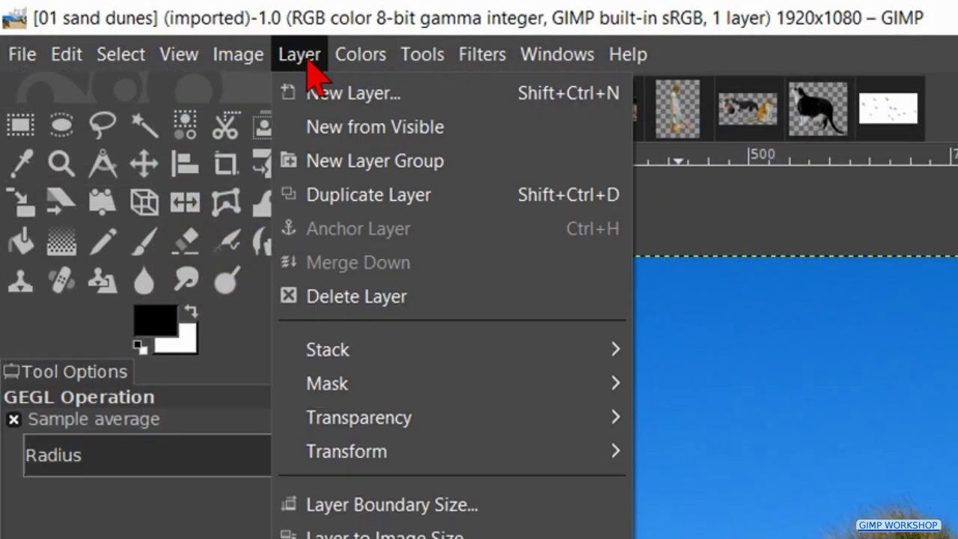
pyautogui.moveTo(601, 430)
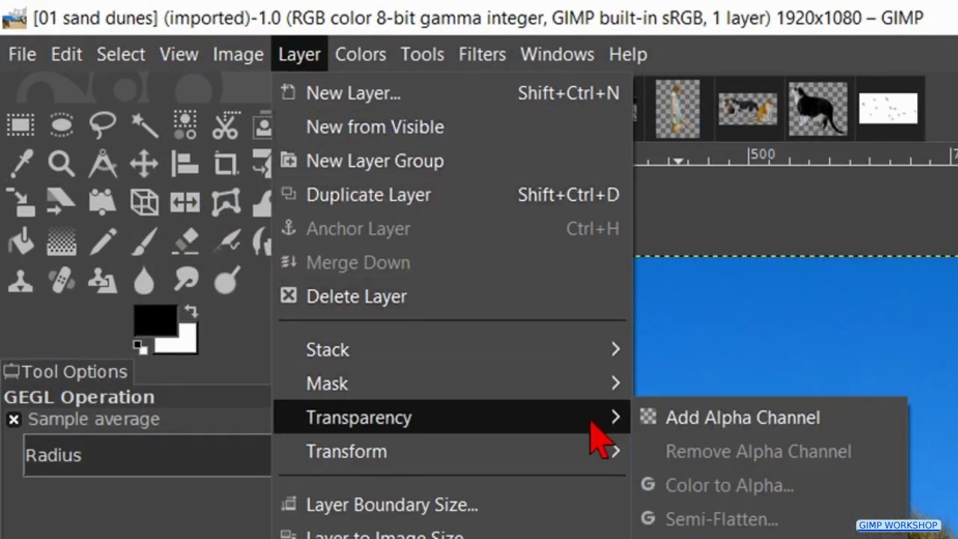
pyautogui.click(700, 437)
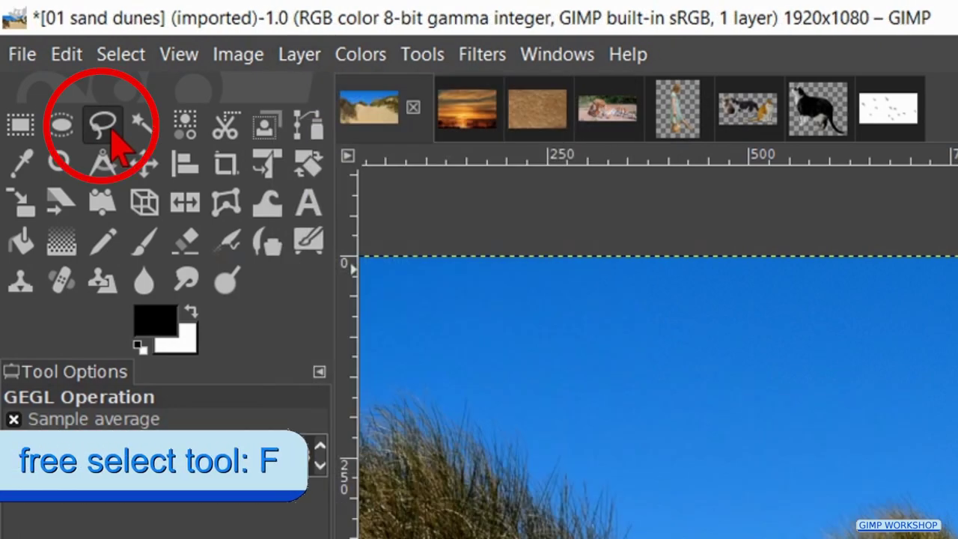
# Trace a Free Select outline just below the grass tops of the dunes, from the image's left edge to beyond its right edge.
pyautogui.click(105, 125)
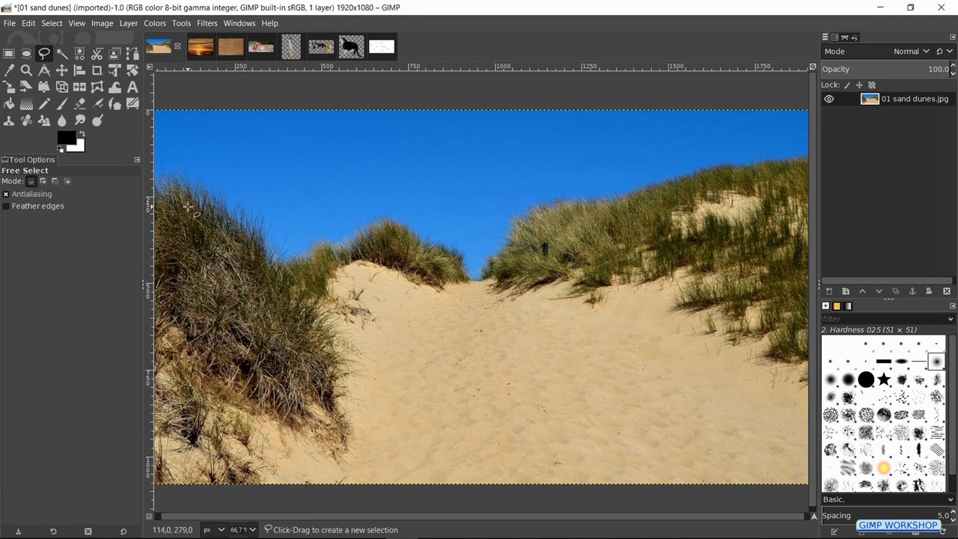
pyautogui.press('ctrl')
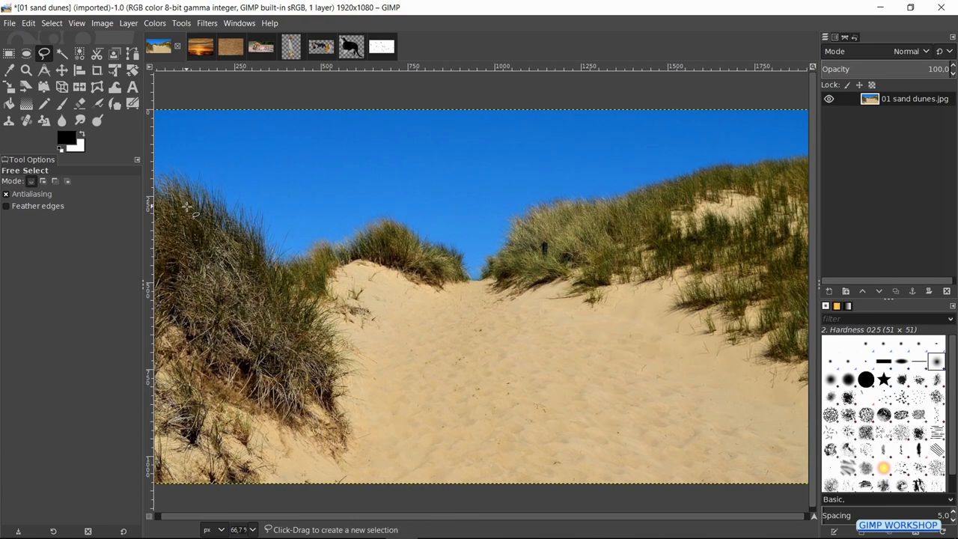
pyautogui.press('ctrl')
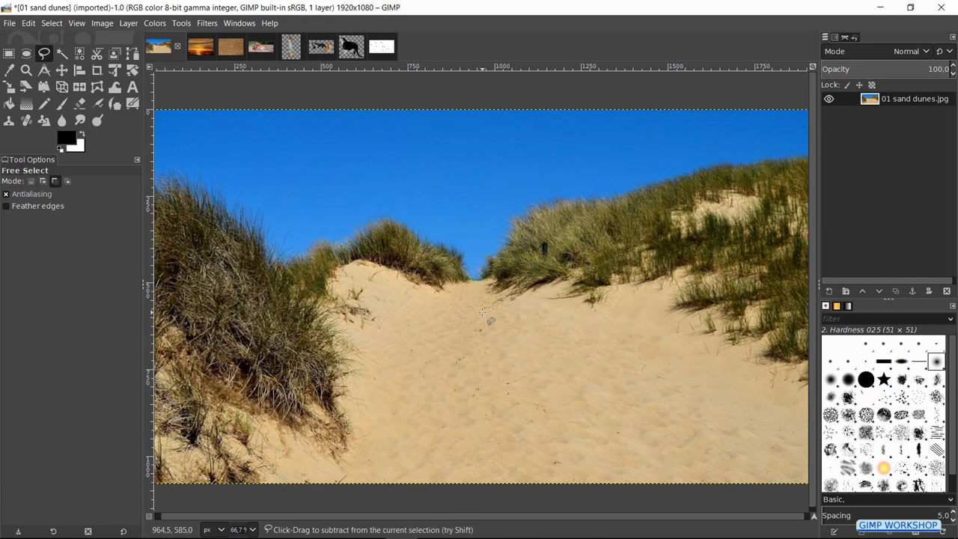
pyautogui.scroll(-1, 482, 312)
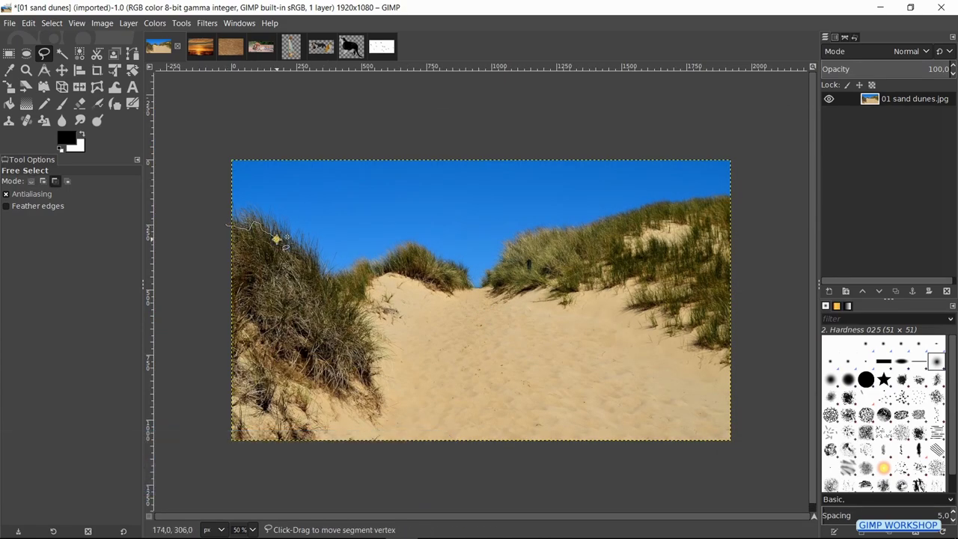
pyautogui.scroll(2, 275, 237)
pyautogui.scroll(1, 277, 238)
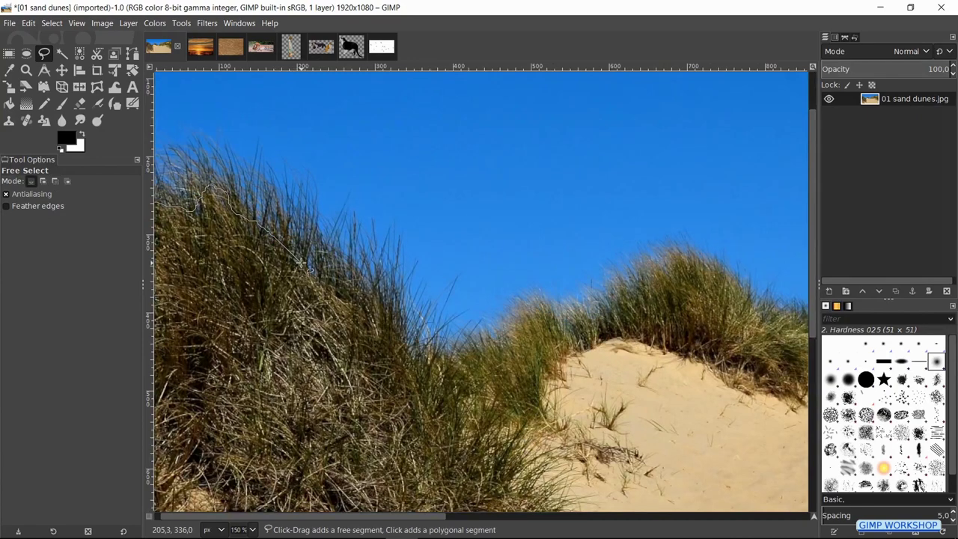
pyautogui.moveTo(411, 358); pyautogui.dragTo(423, 362)
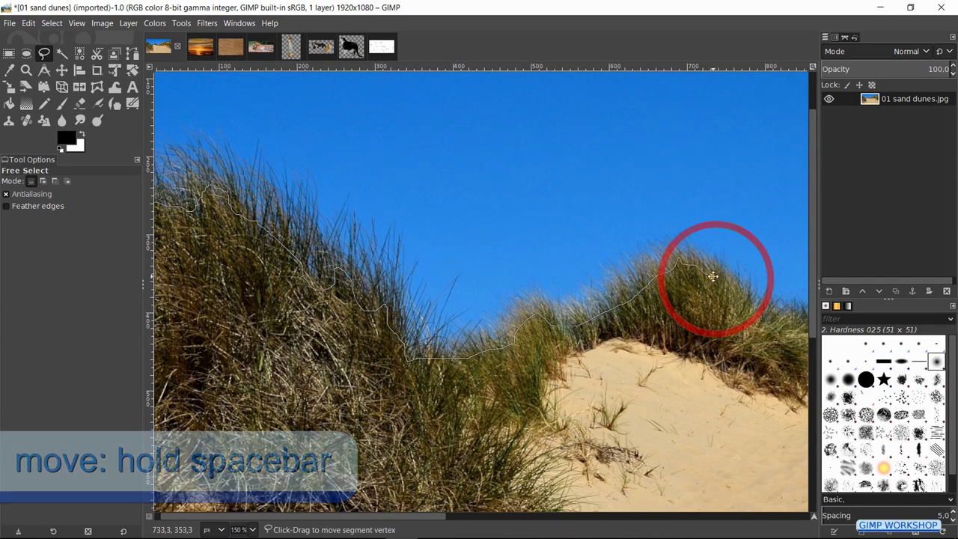
pyautogui.press('space')
pyautogui.moveTo(283, 234); pyautogui.dragTo(285, 237)
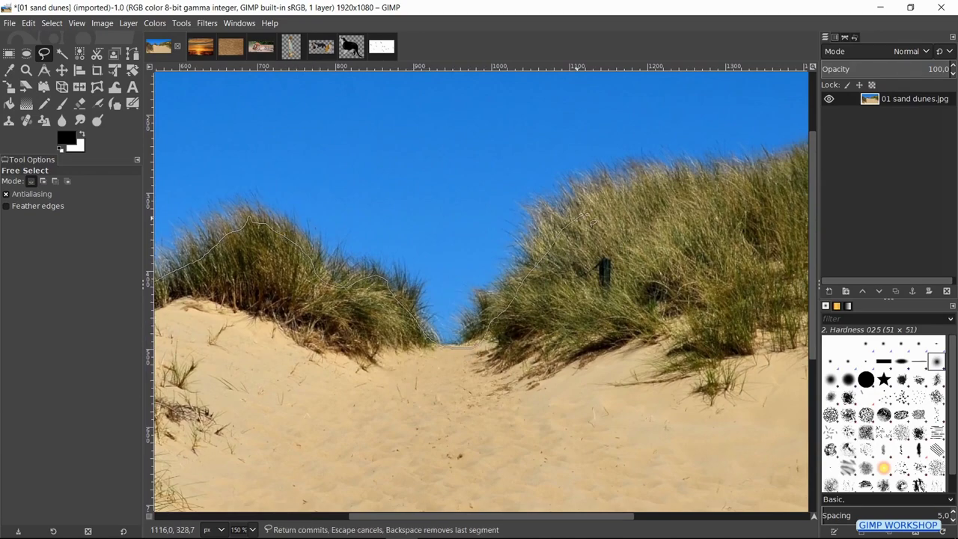
pyautogui.press('space')
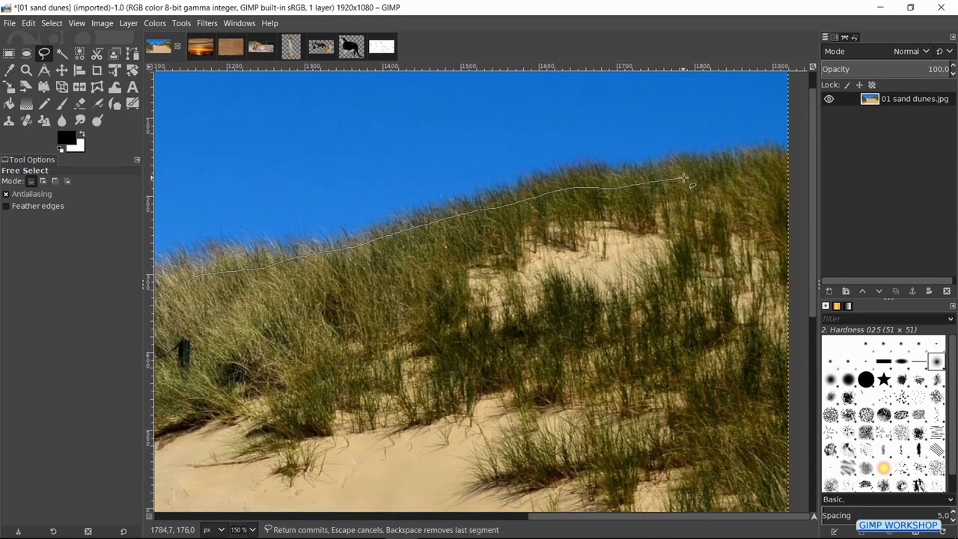
pyautogui.press('space')
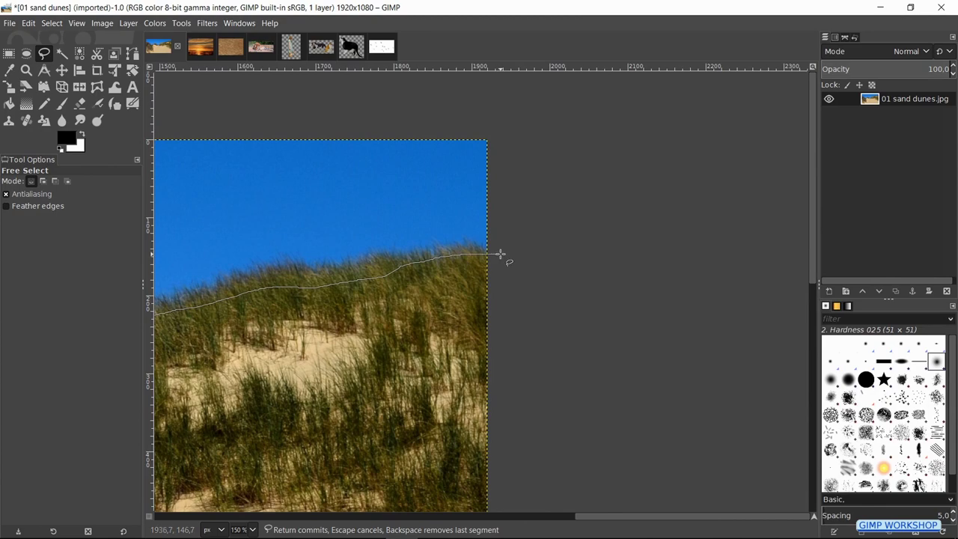
# Close the Free Select outline around the sky with straight segments outside the canvas and commit the selection.
pyautogui.click(506, 254)
pyautogui.scroll(-1, 506, 254)
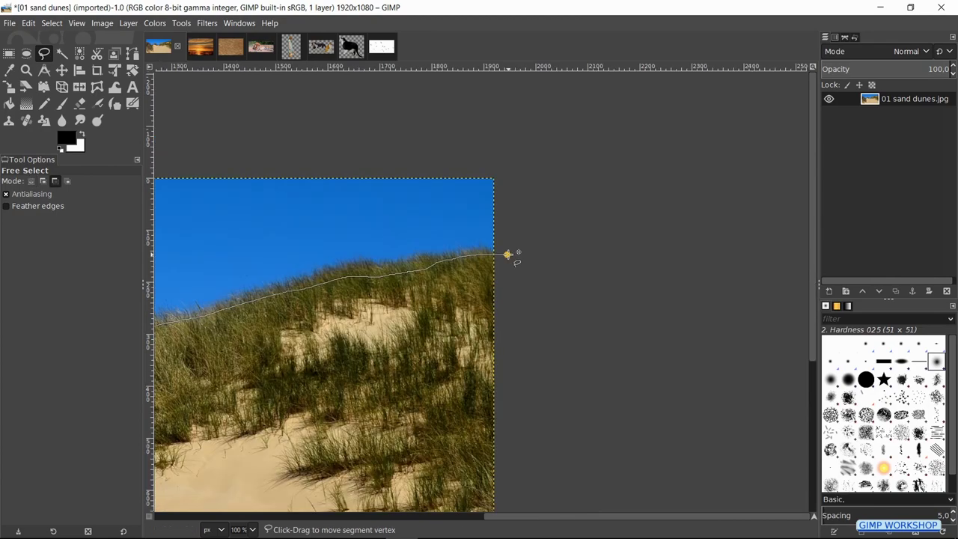
pyautogui.scroll(-1, 506, 255)
pyautogui.click(513, 188)
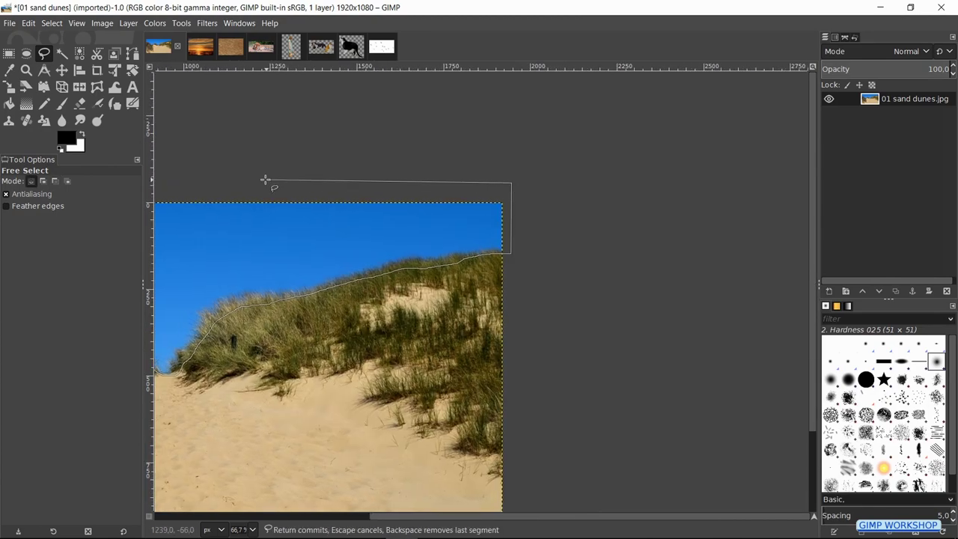
pyautogui.press('space')
pyautogui.click(434, 187)
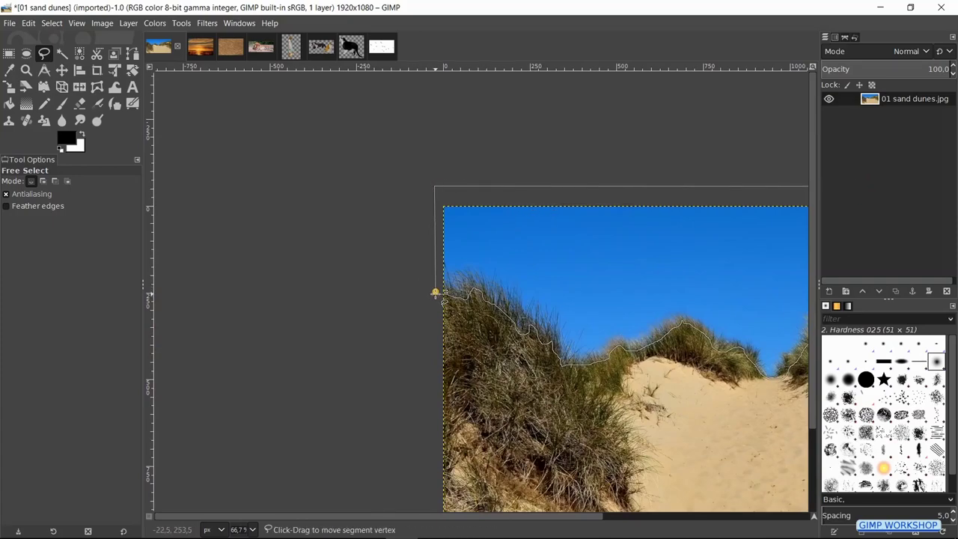
pyautogui.press('Return')
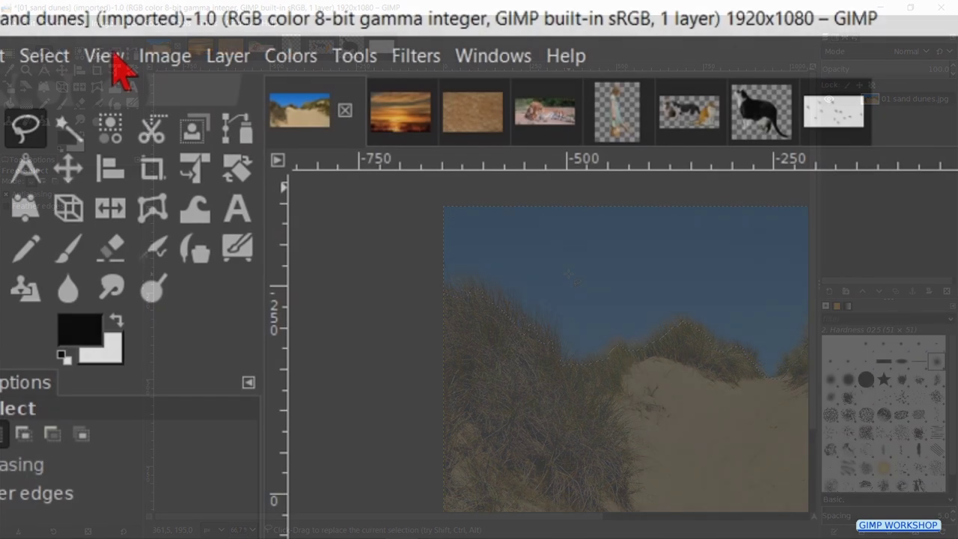
# Feather the sky selection by 30 px.
pyautogui.click(113, 56)
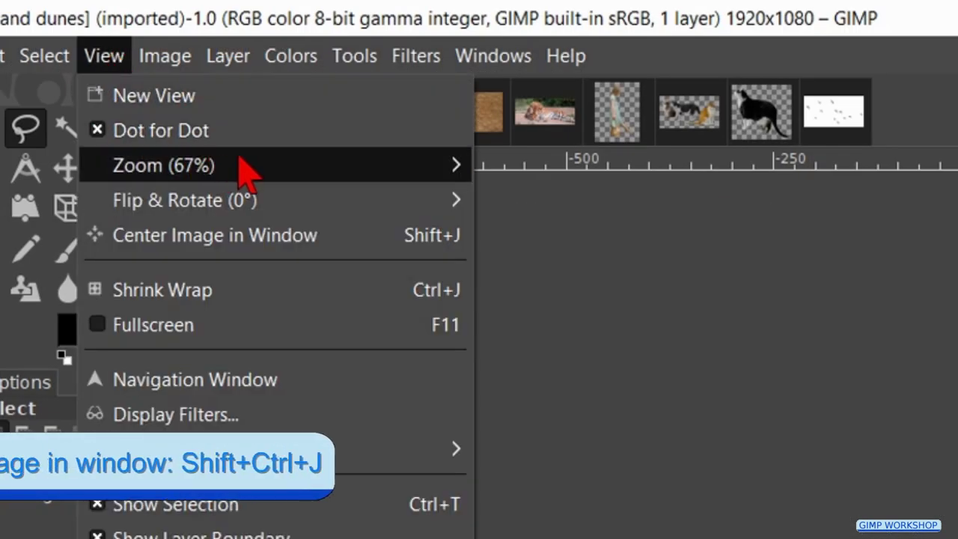
pyautogui.moveTo(385, 169)
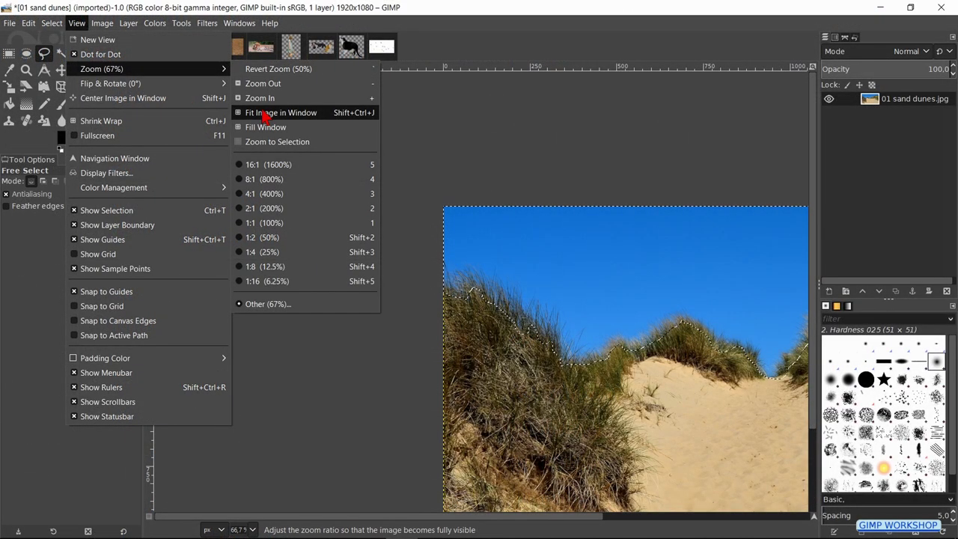
pyautogui.click(263, 112)
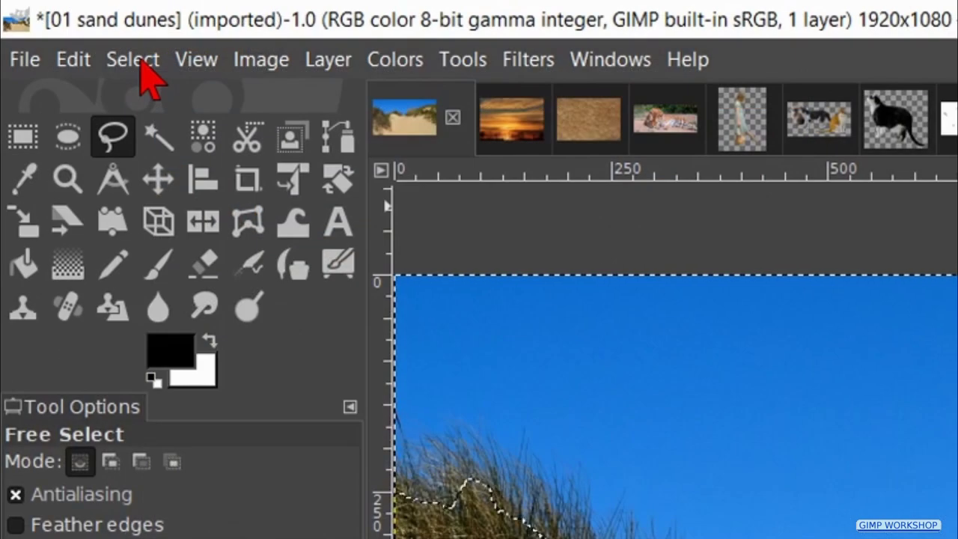
pyautogui.click(53, 24)
pyautogui.click(176, 383)
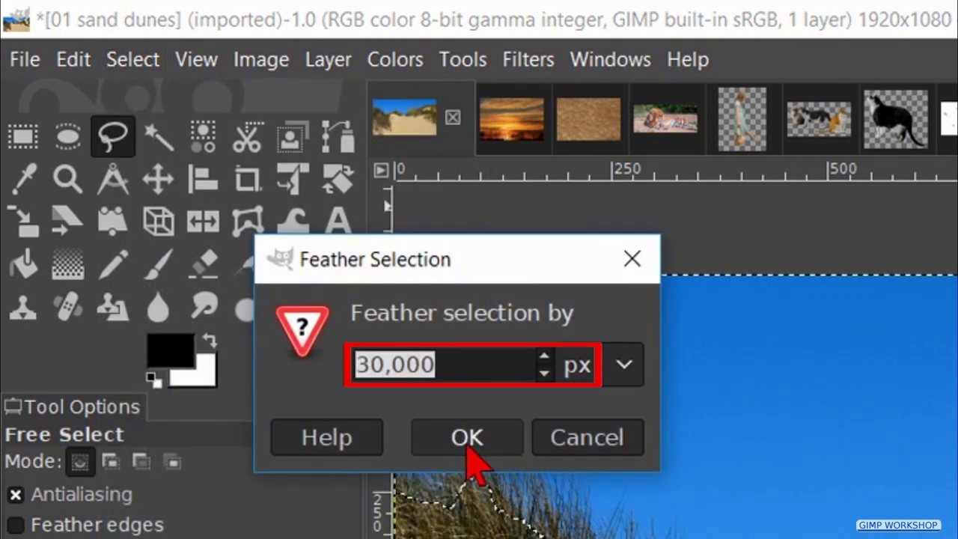
pyautogui.click(468, 439)
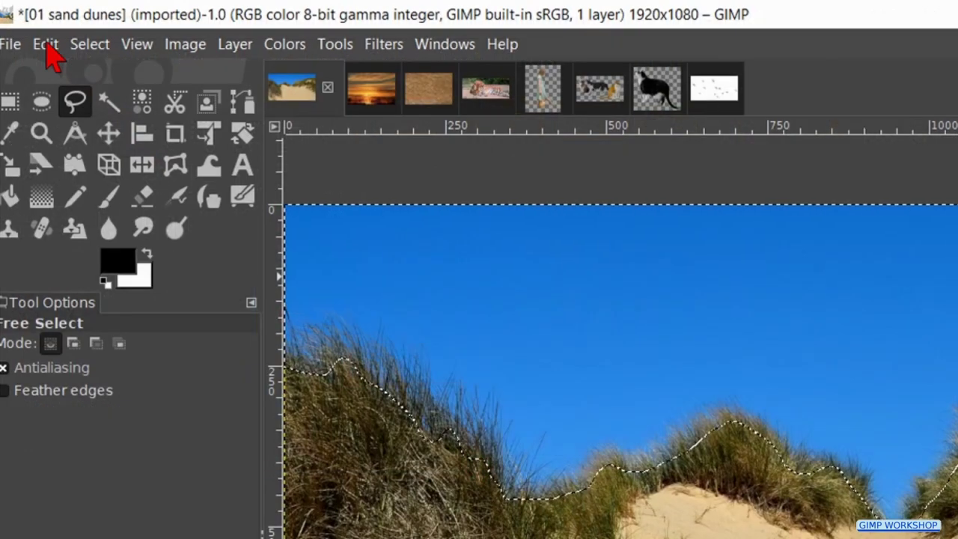
# Clear the selected sky from the sand dunes layer to transparency and remove the selection.
pyautogui.click(46, 44)
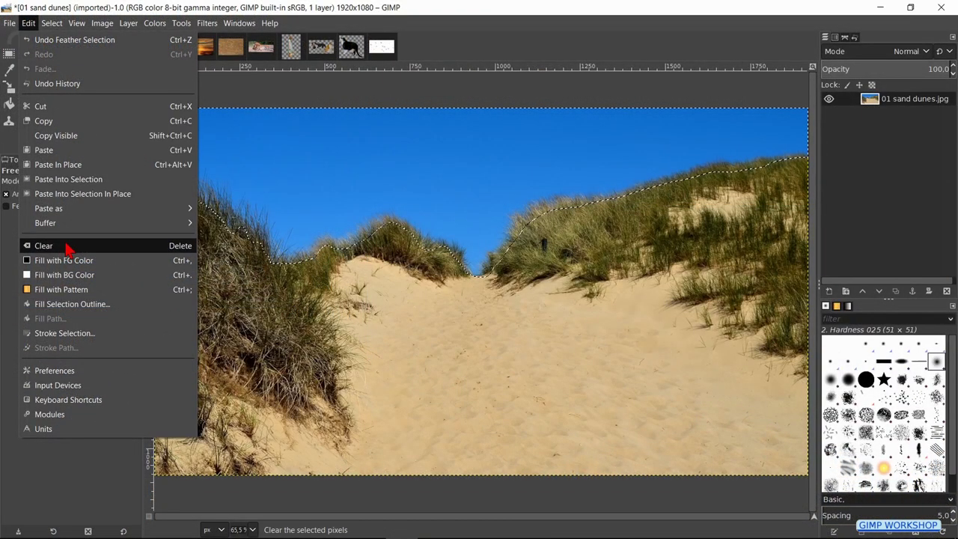
pyautogui.click(66, 245)
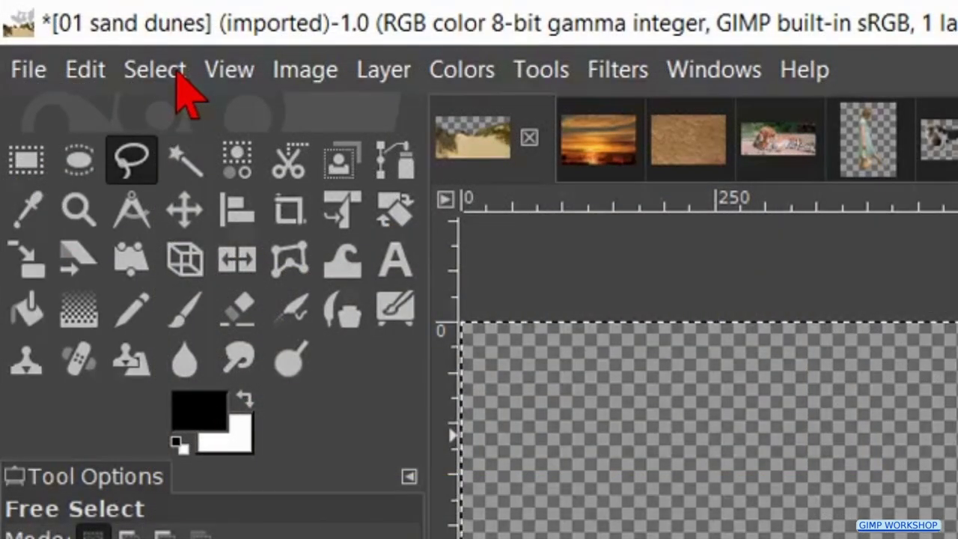
pyautogui.click(178, 75)
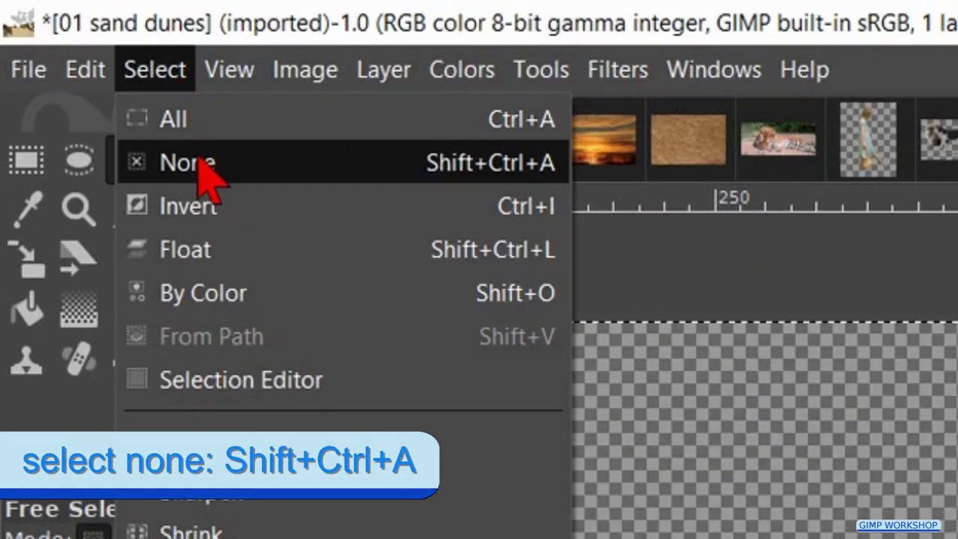
pyautogui.click(203, 168)
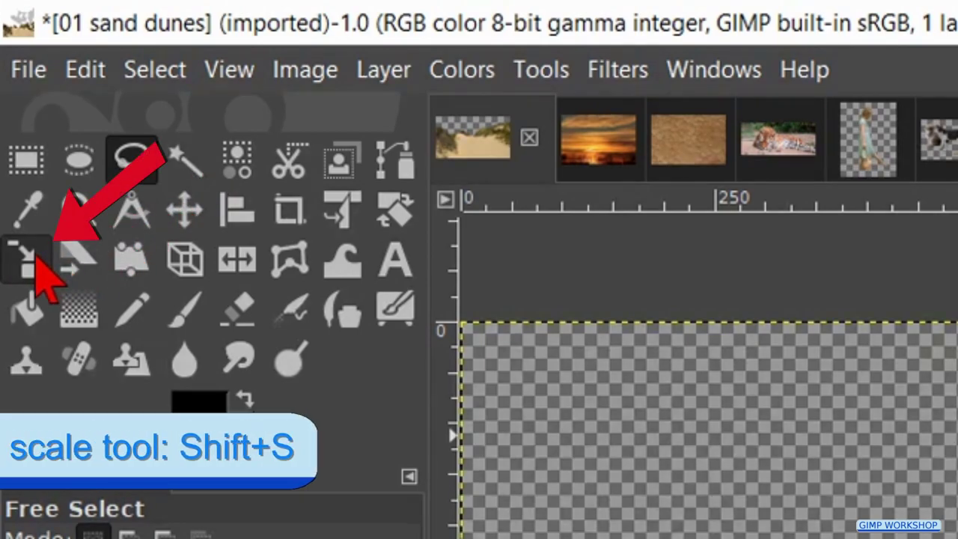
# Scale the sand dunes layer to about 2470 × 620 px, placing it across the lower part of the canvas and beyond both sides.
pyautogui.click(30, 258)
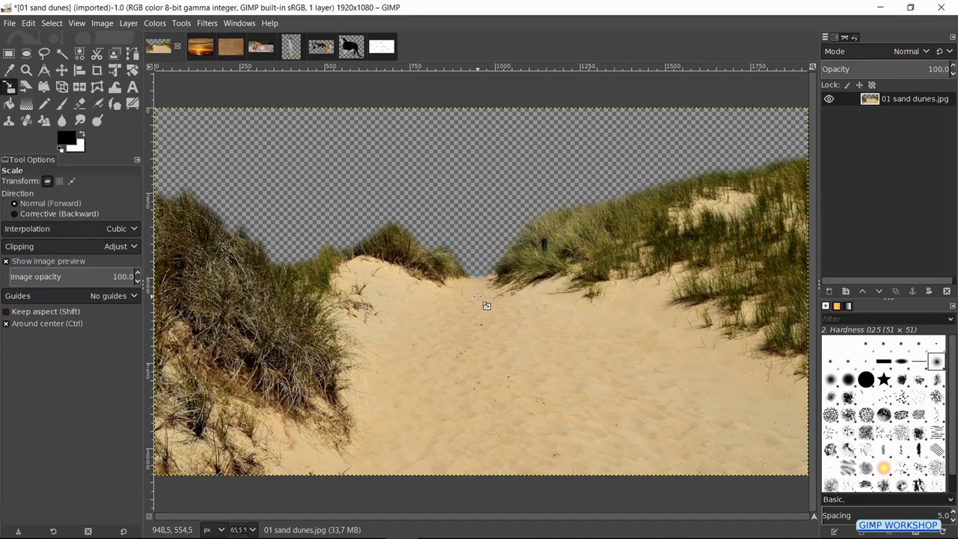
pyautogui.scroll(-1, 478, 298)
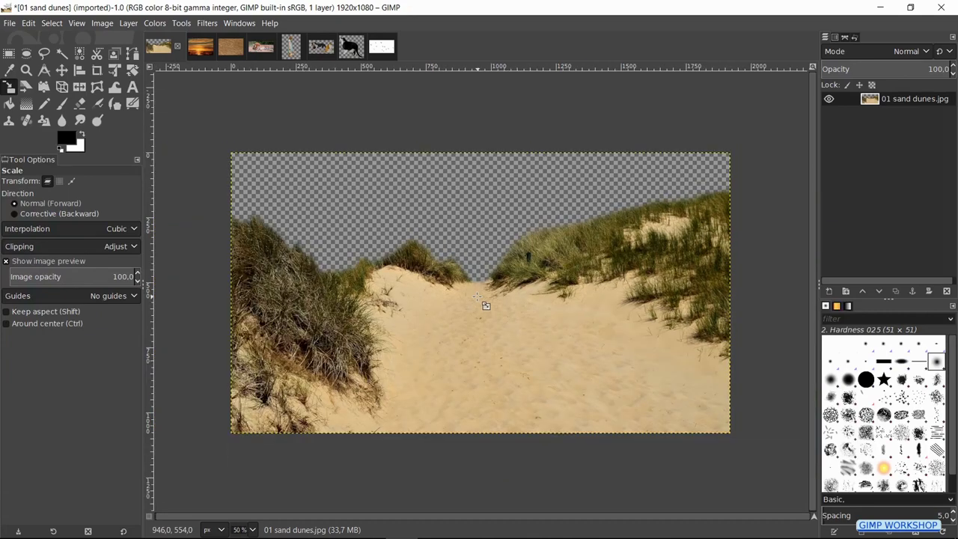
pyautogui.click(478, 298)
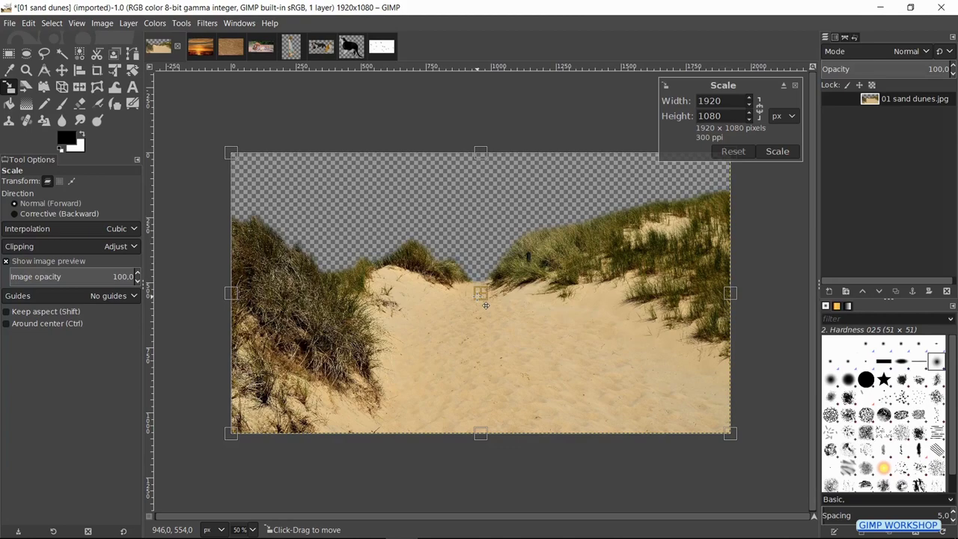
pyautogui.moveTo(437, 280); pyautogui.dragTo(736, 351)
pyautogui.moveTo(530, 344); pyautogui.dragTo(528, 350)
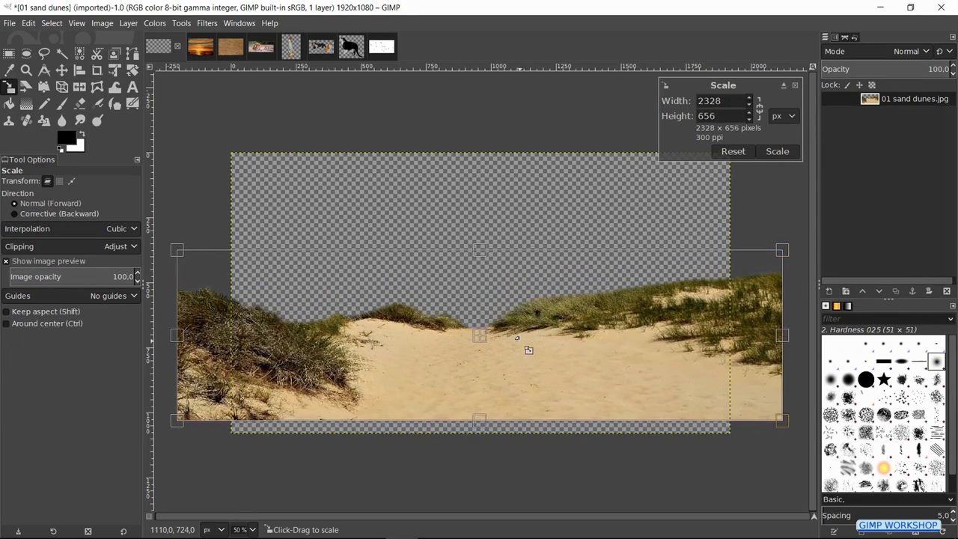
pyautogui.moveTo(494, 267); pyautogui.dragTo(262, 331)
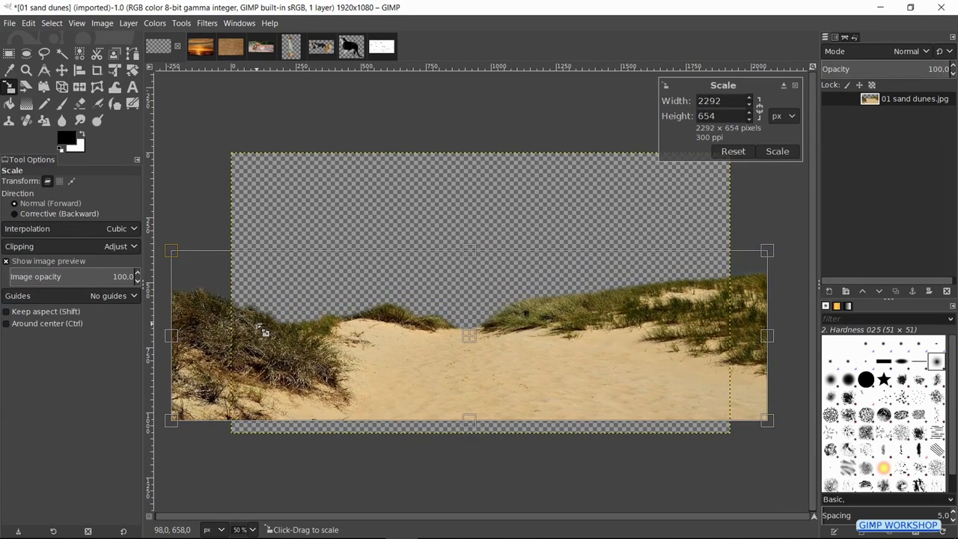
pyautogui.moveTo(184, 345); pyautogui.dragTo(278, 341)
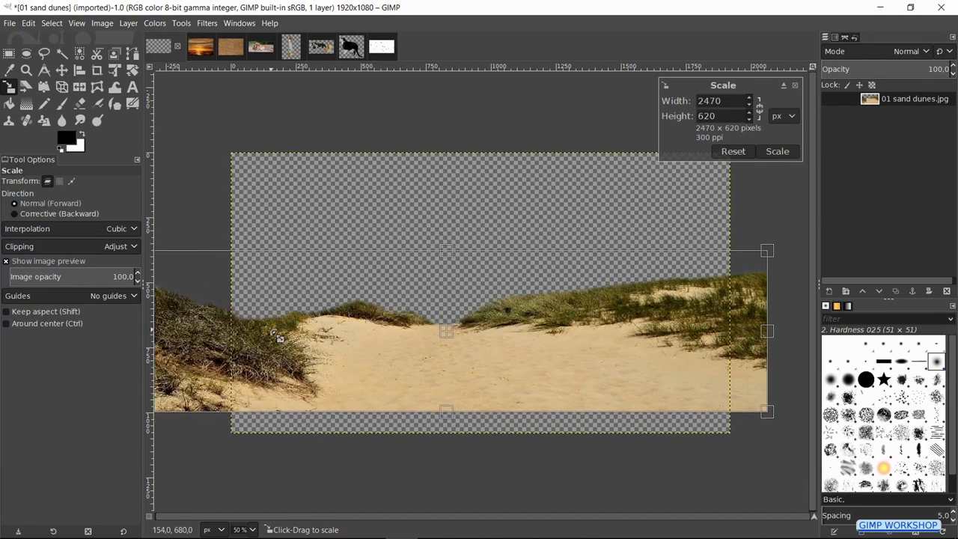
pyautogui.click(778, 152)
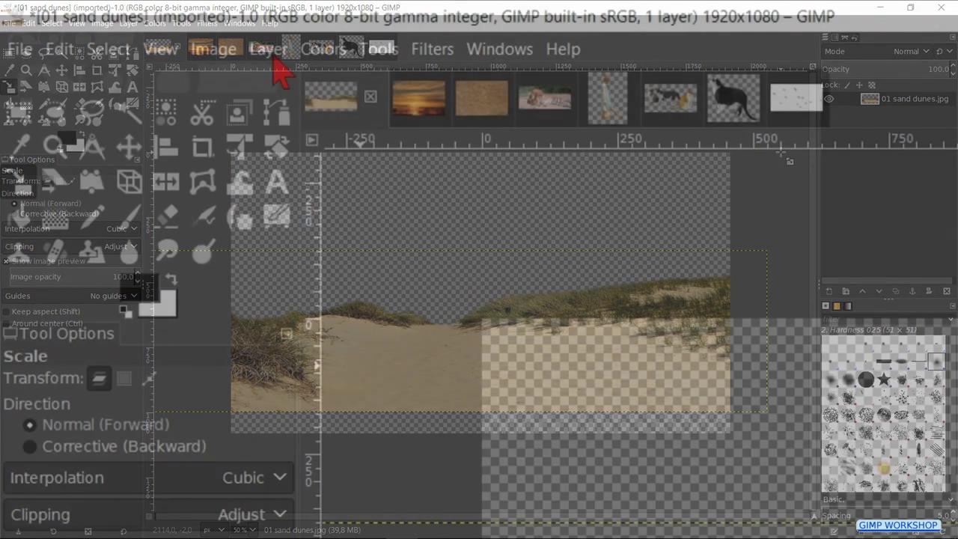
# Fit the sand dunes layer's boundary to the image size.
pyautogui.click(128, 23)
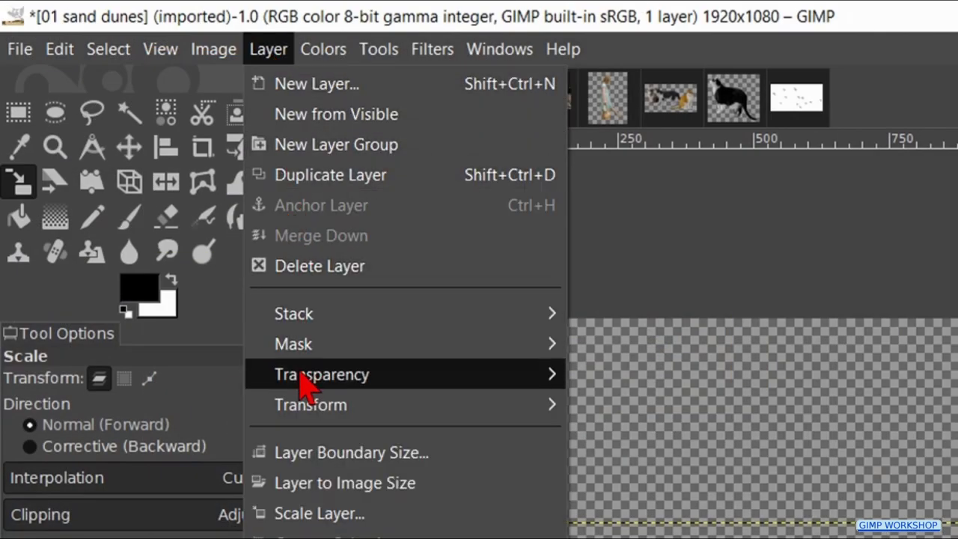
pyautogui.click(305, 485)
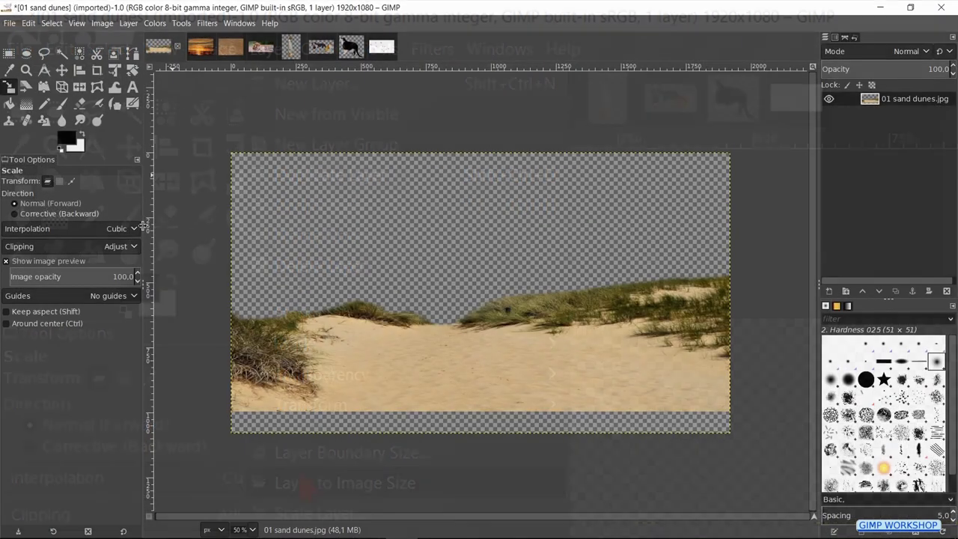
pyautogui.hotkey('shift', 'ctrl', 'j')
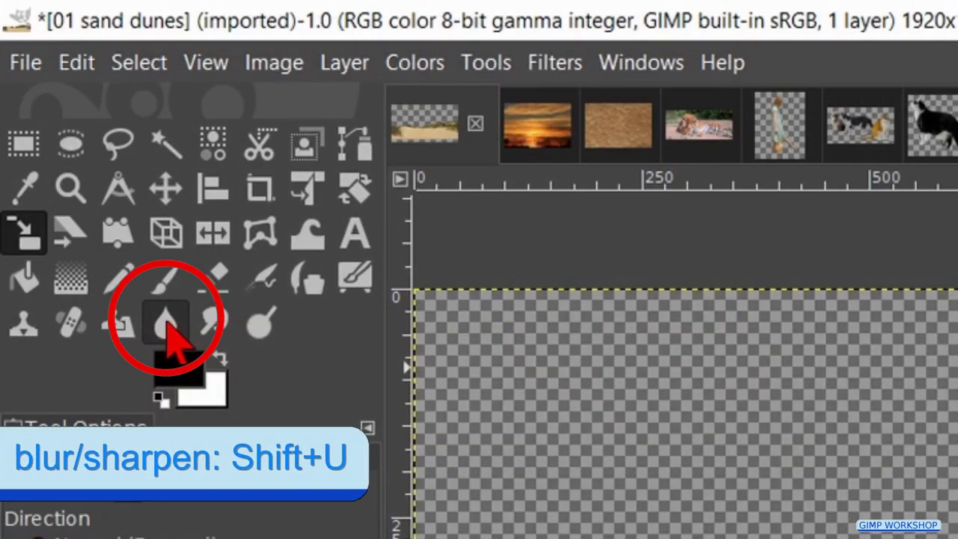
# Blur the grassy skyline of the dunes with the Blur/Sharpen tool, using a brush of about 203 px, force 100 and an increased rate.
pyautogui.click(166, 323)
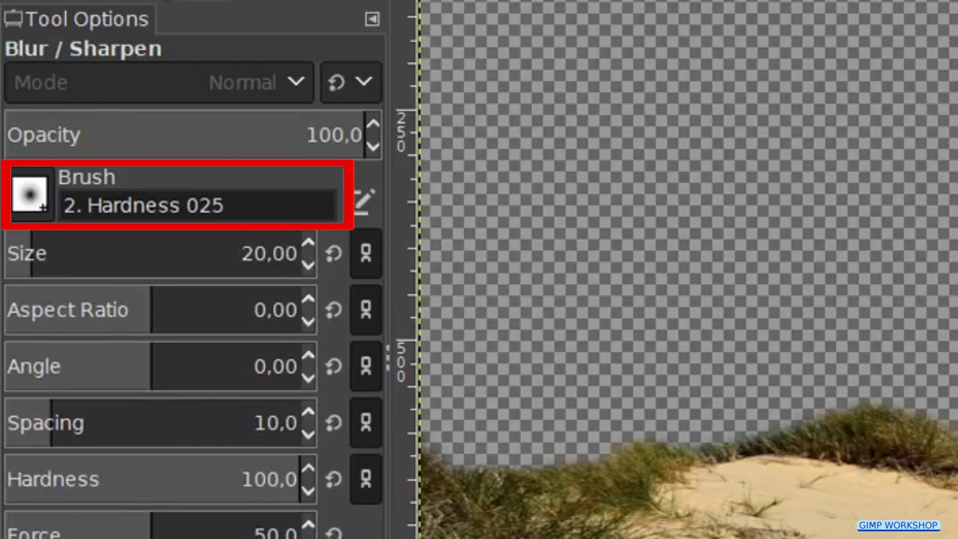
pyautogui.click(81, 252)
pyautogui.moveTo(83, 253); pyautogui.dragTo(120, 257)
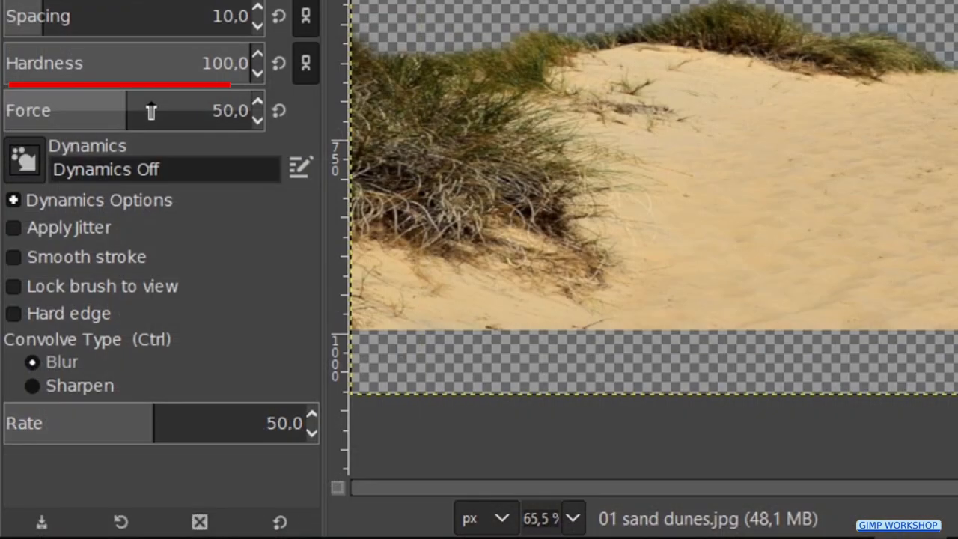
pyautogui.moveTo(151, 110); pyautogui.dragTo(280, 107)
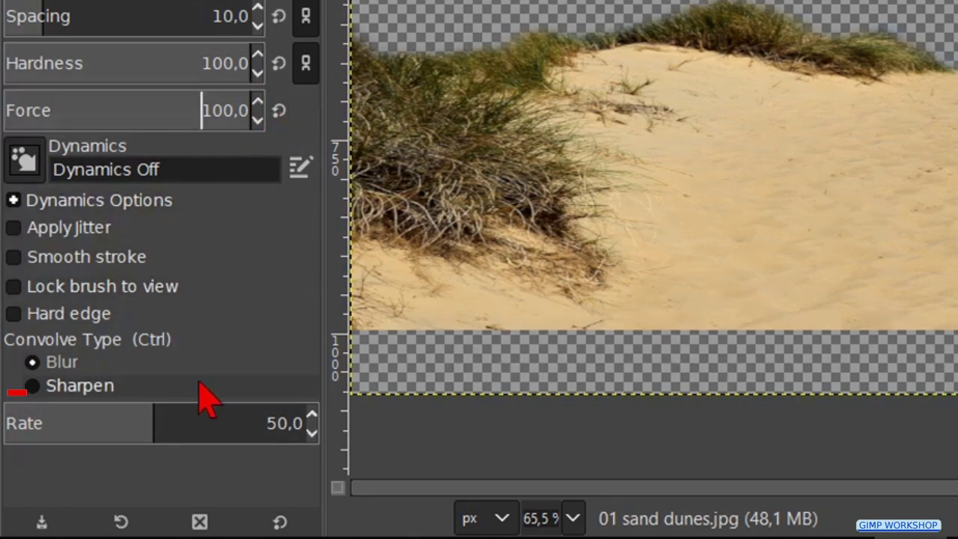
pyautogui.moveTo(176, 423); pyautogui.dragTo(324, 466)
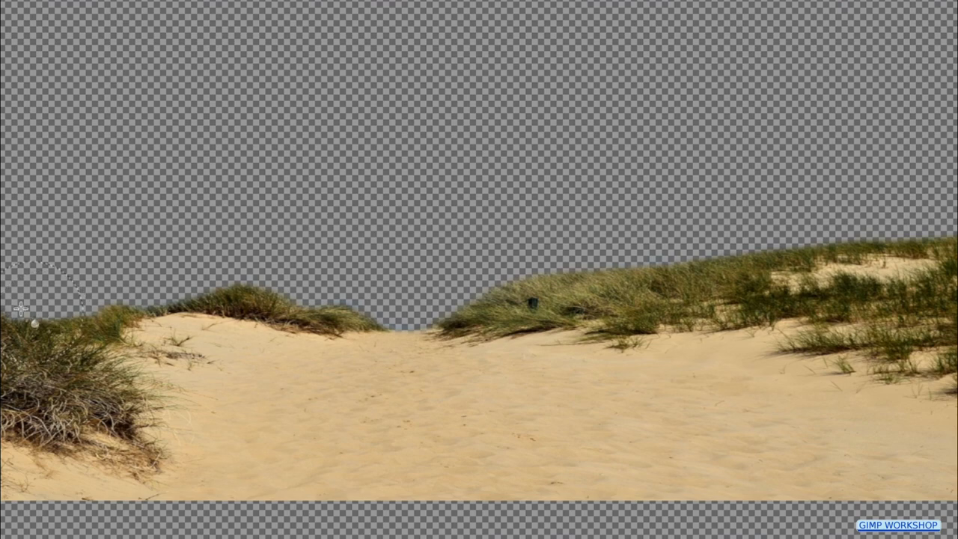
pyautogui.moveTo(75, 328)
pyautogui.mouseDown()
pyautogui.moveTo(11, 314)
pyautogui.moveTo(242, 294)
pyautogui.moveTo(224, 297)
pyautogui.moveTo(279, 297)
pyautogui.moveTo(254, 297)
pyautogui.moveTo(369, 320)
pyautogui.moveTo(102, 293)
pyautogui.moveTo(474, 284)
pyautogui.moveTo(448, 315)
pyautogui.moveTo(520, 285)
pyautogui.moveTo(493, 304)
pyautogui.moveTo(603, 269)
pyautogui.moveTo(712, 272)
pyautogui.moveTo(829, 236)
pyautogui.moveTo(954, 225)
pyautogui.mouseUp()
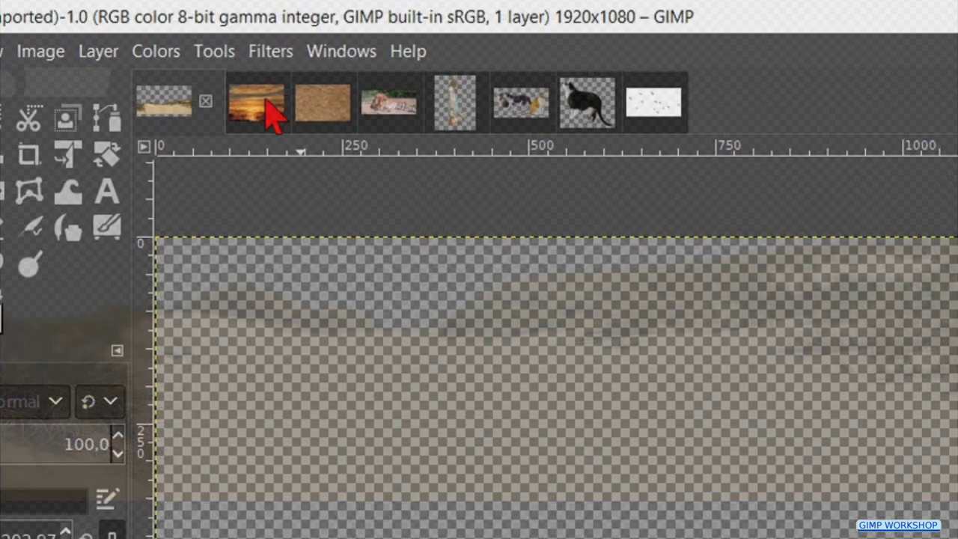
# Bring the 02 sky image into the sand dunes image as a new layer.
pyautogui.click(271, 112)
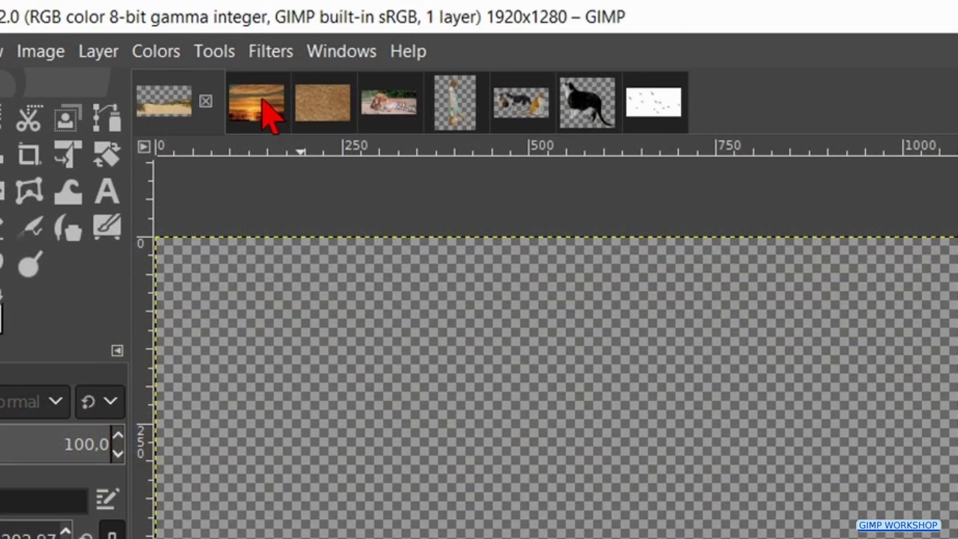
pyautogui.click(168, 108)
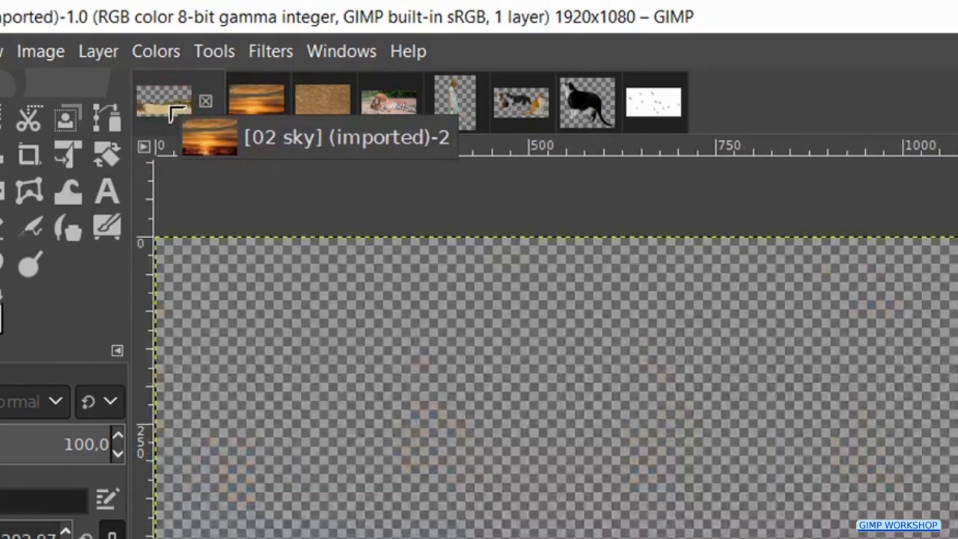
pyautogui.moveTo(176, 112); pyautogui.dragTo(461, 387)
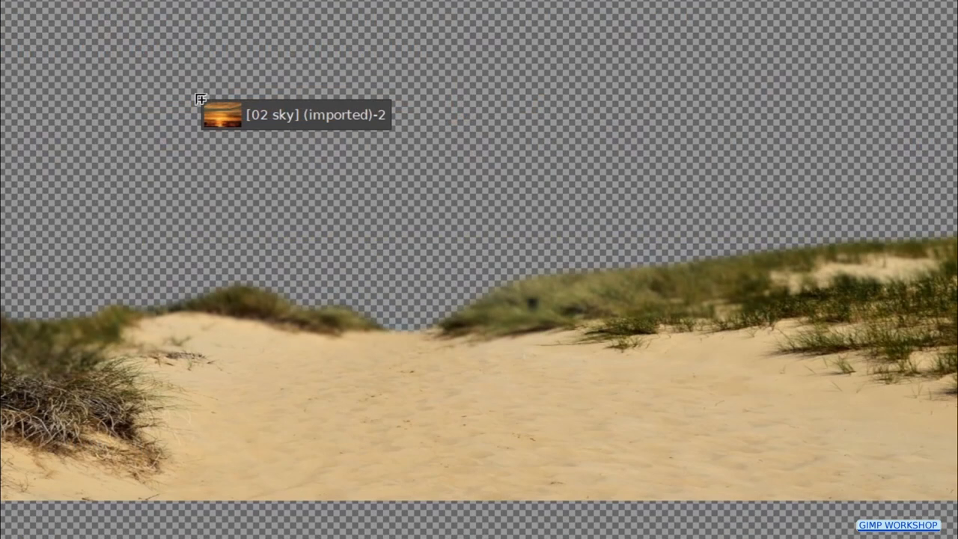
pyautogui.moveTo(201, 99); pyautogui.dragTo(195, 92)
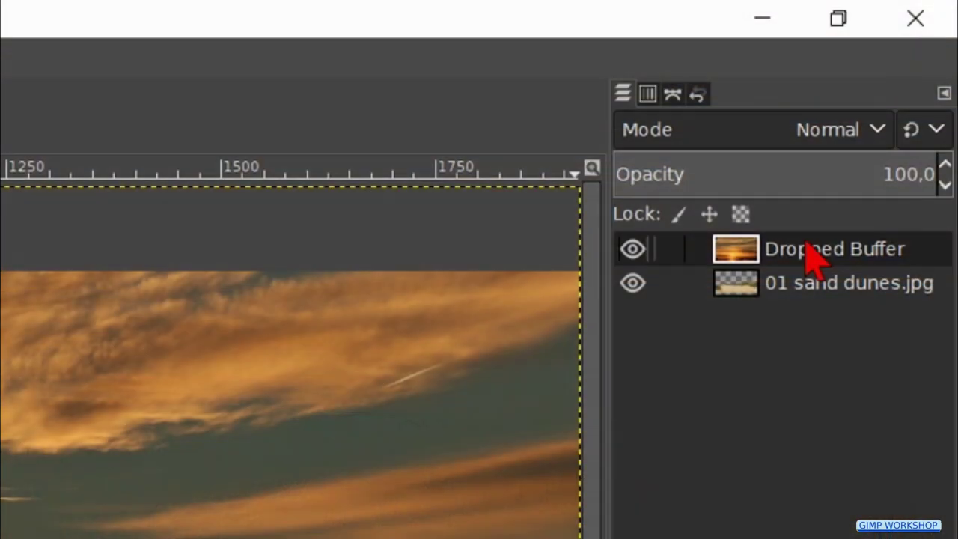
# Move the added sky layer below the sand dunes layer and rename it sky.
pyautogui.moveTo(813, 259); pyautogui.dragTo(813, 286)
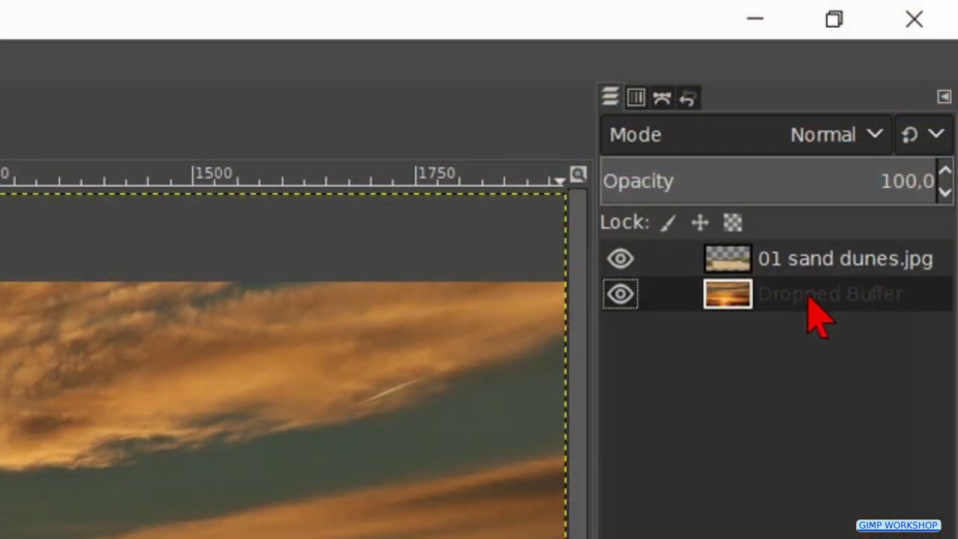
pyautogui.doubleClick(809, 296)
pyautogui.write('sky')
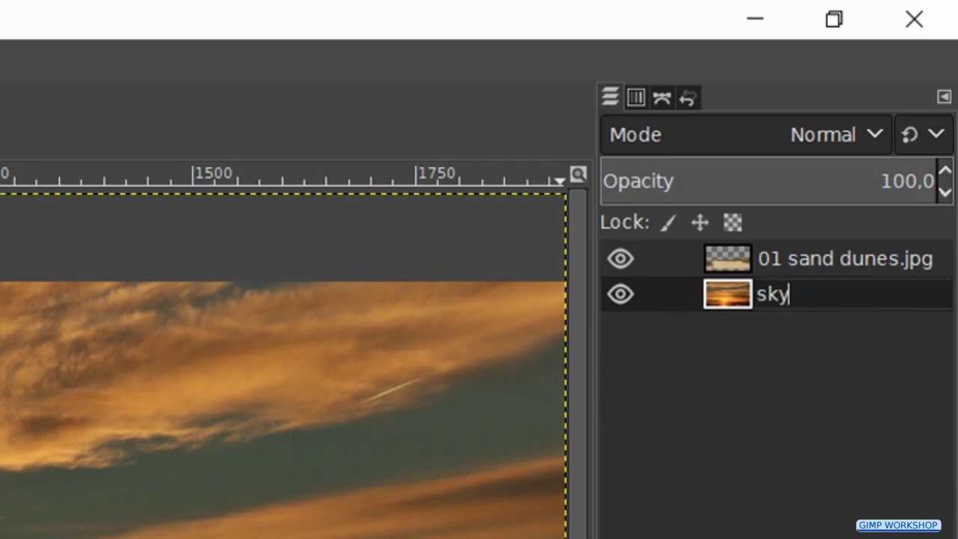
pyautogui.press('Return')
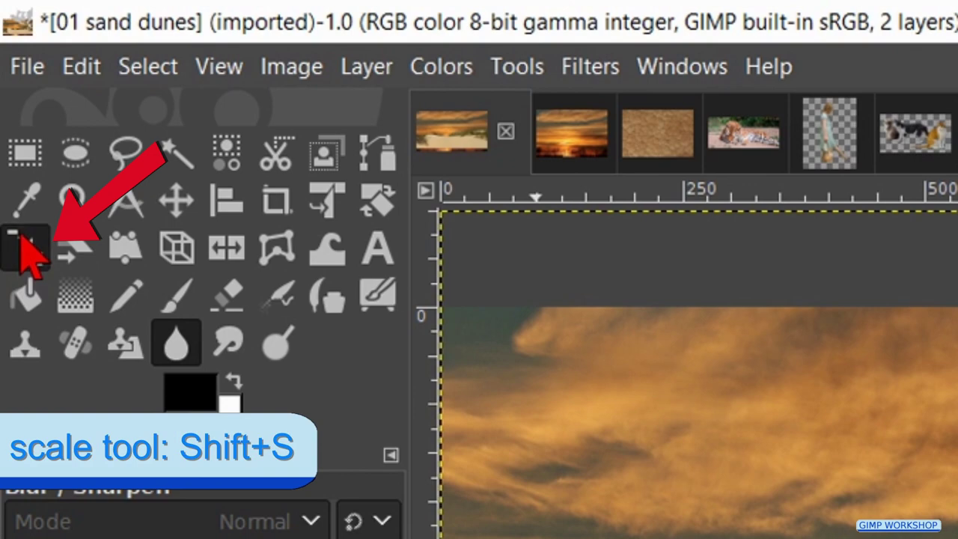
# Scale the sky layer to about 2080 × 1274 px at 53.3 preview opacity, tree line behind the dunes' horizon, and fit its boundary to the image size.
pyautogui.click(26, 251)
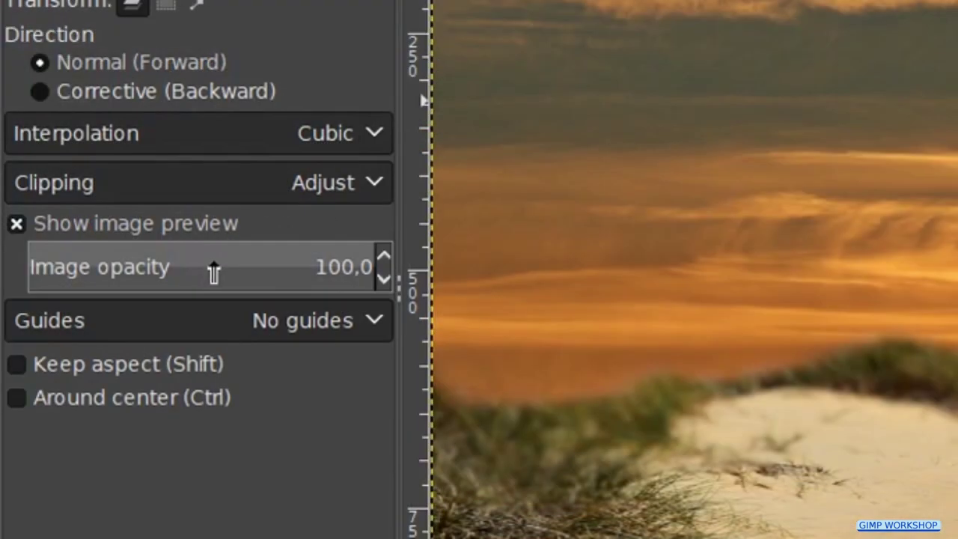
pyautogui.click(214, 273)
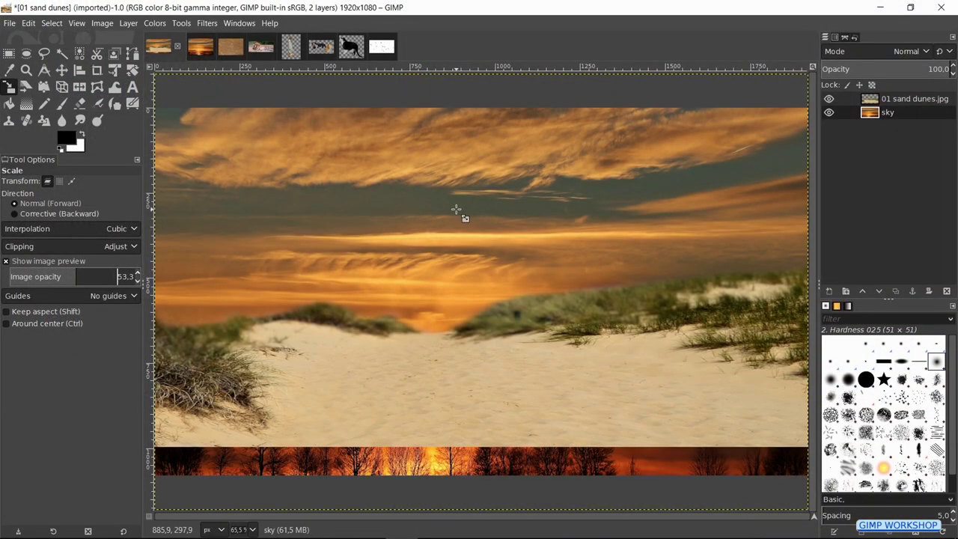
pyautogui.click(456, 210)
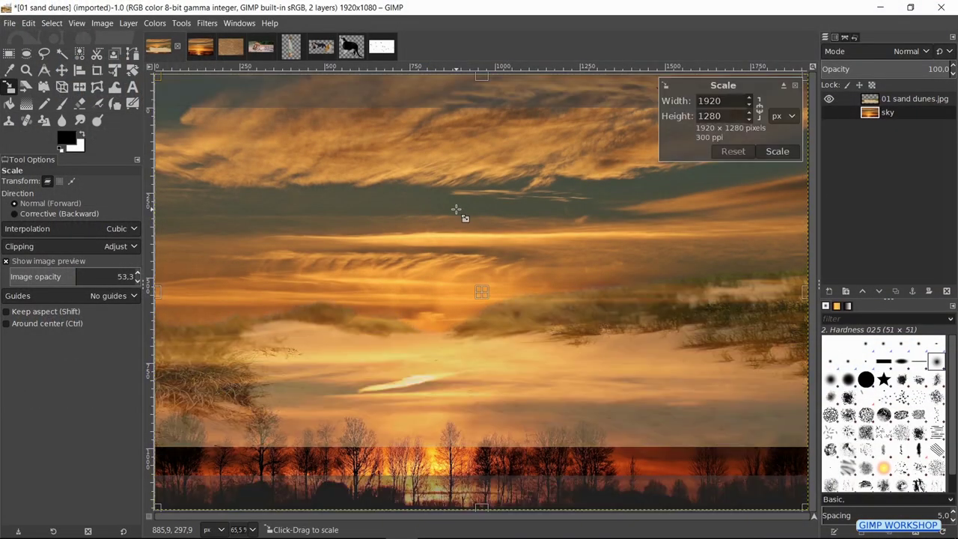
pyautogui.moveTo(479, 198); pyautogui.dragTo(263, 170)
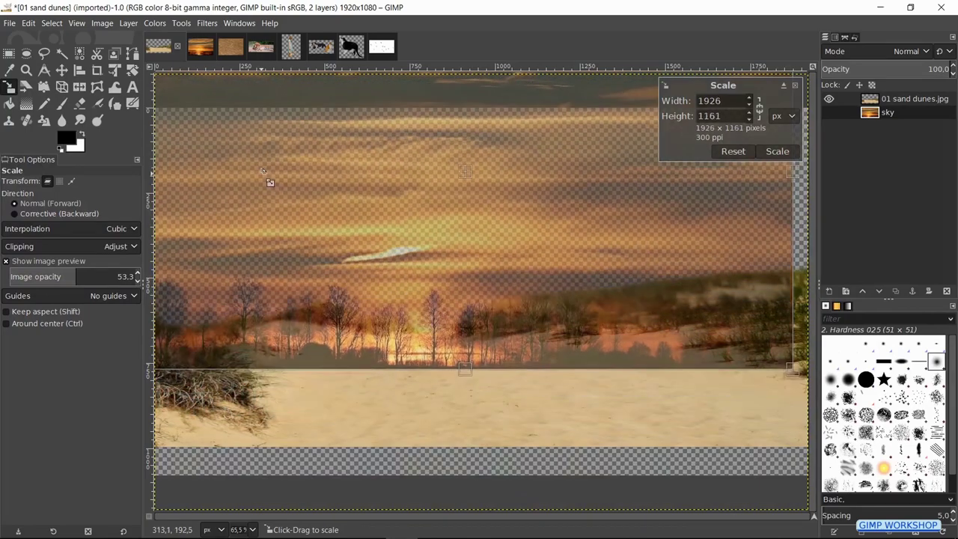
pyautogui.moveTo(704, 279); pyautogui.dragTo(752, 265)
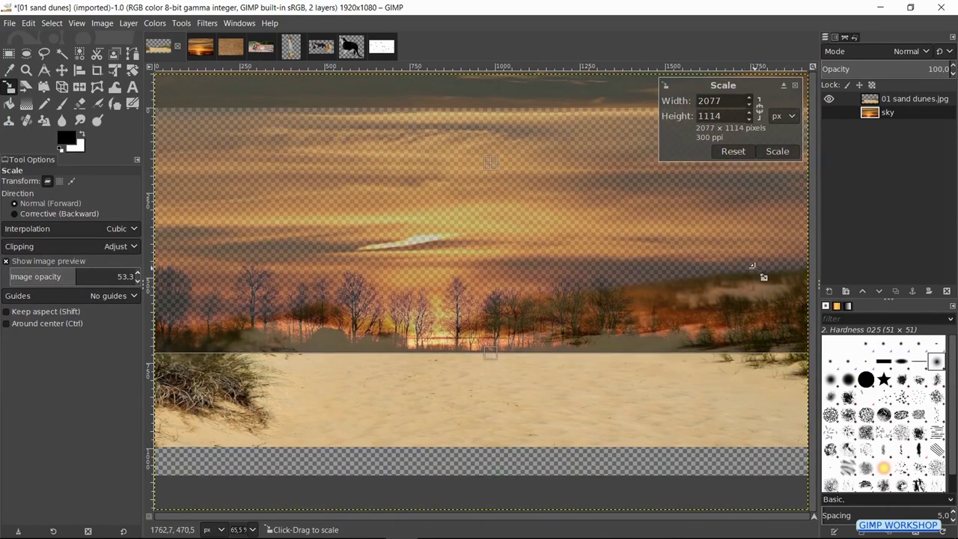
pyautogui.moveTo(514, 160); pyautogui.dragTo(486, 156)
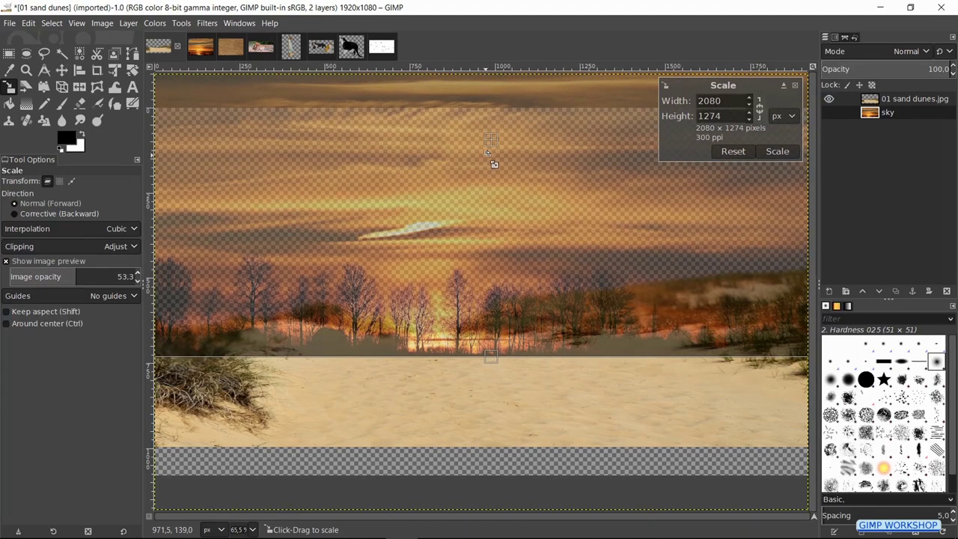
pyautogui.click(778, 152)
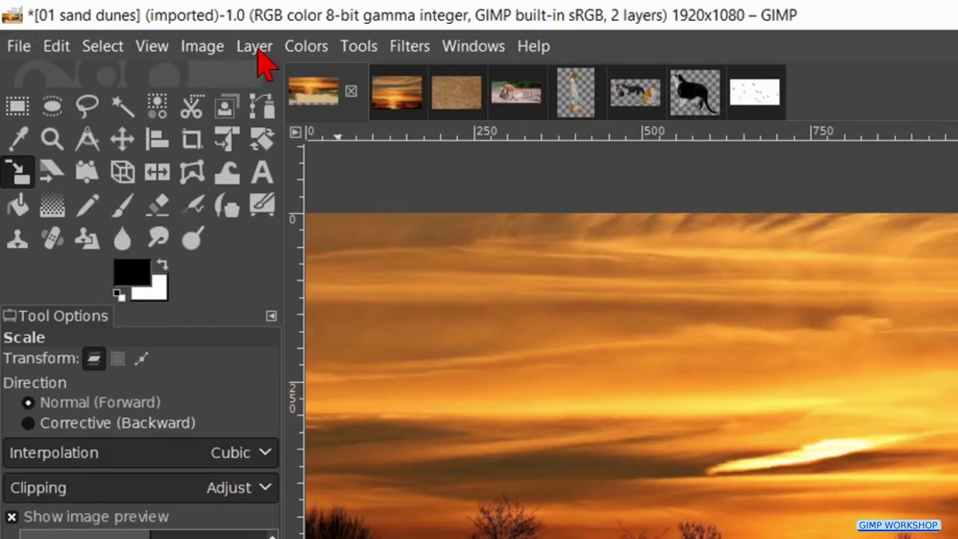
pyautogui.click(254, 47)
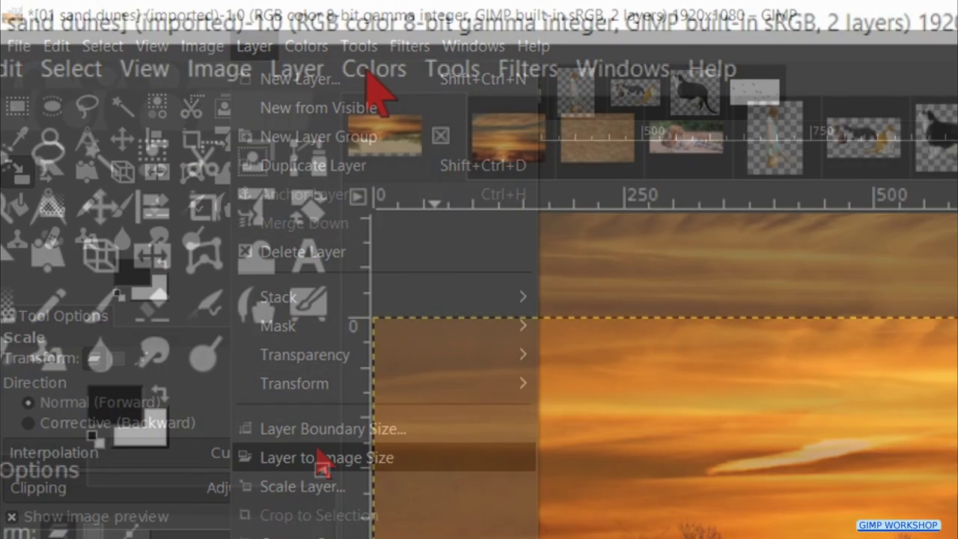
pyautogui.click(320, 458)
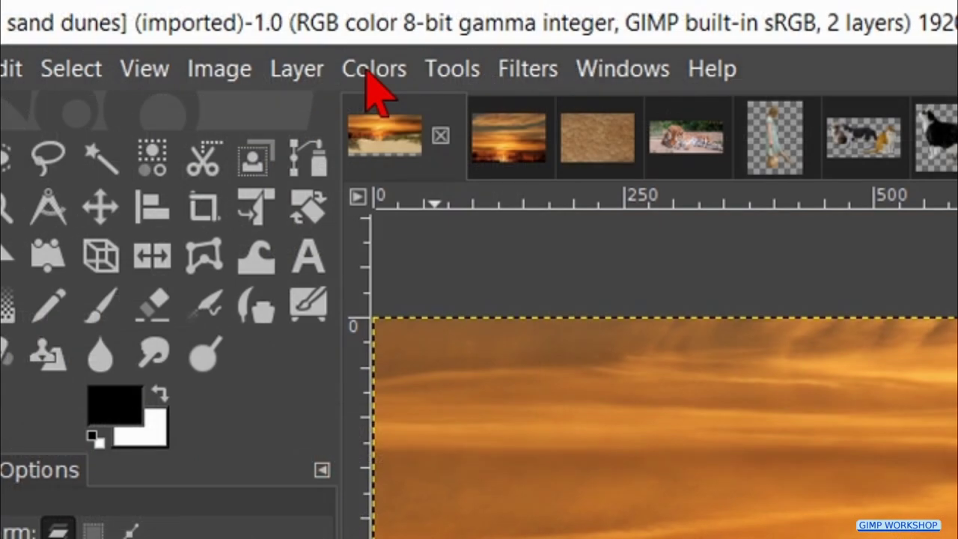
# Darken the sky layer with Brightness-Contrast, setting the brightness to -50.
pyautogui.click(373, 71)
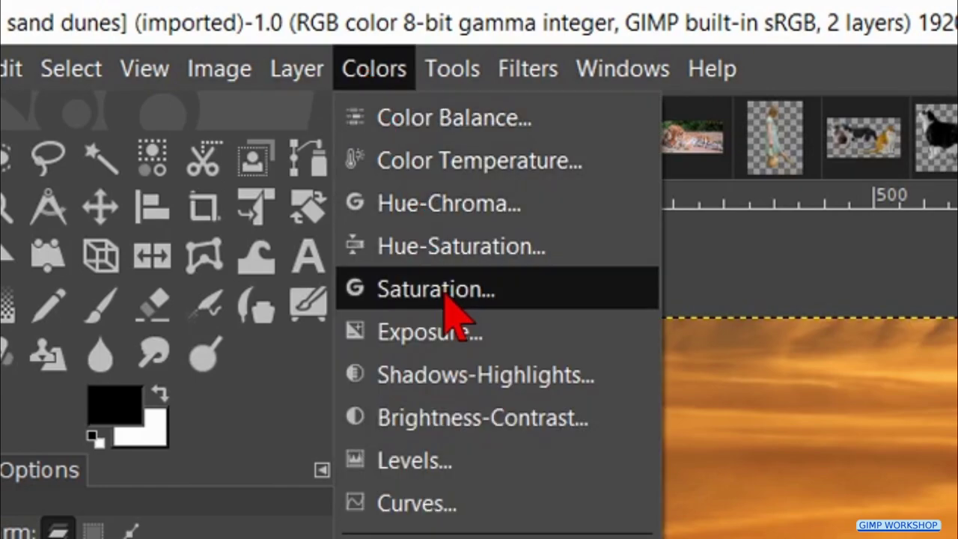
pyautogui.click(449, 418)
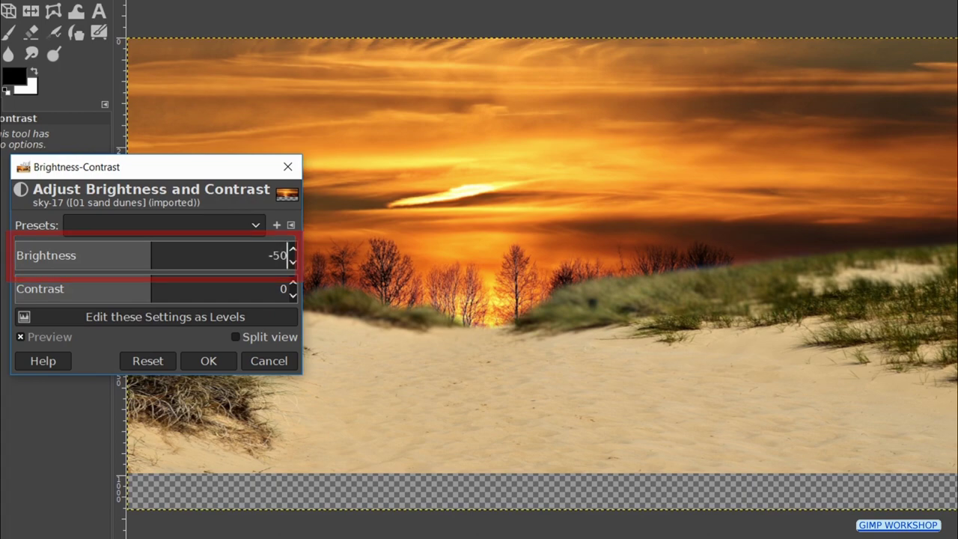
pyautogui.press('Return')
pyautogui.click(223, 367)
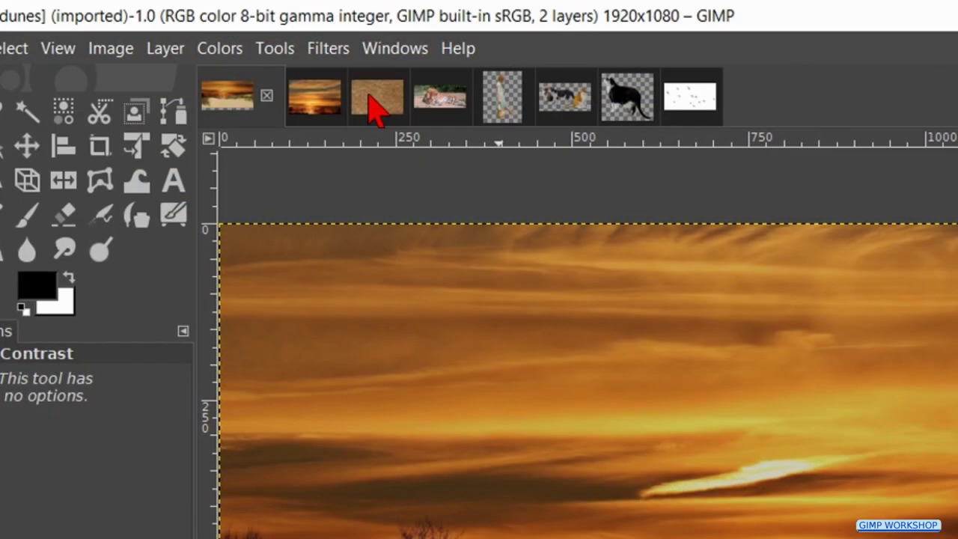
# Bring the 03 sand (1) image into the sand dunes image as a new layer.
pyautogui.click(376, 105)
pyautogui.moveTo(376, 105); pyautogui.dragTo(444, 336)
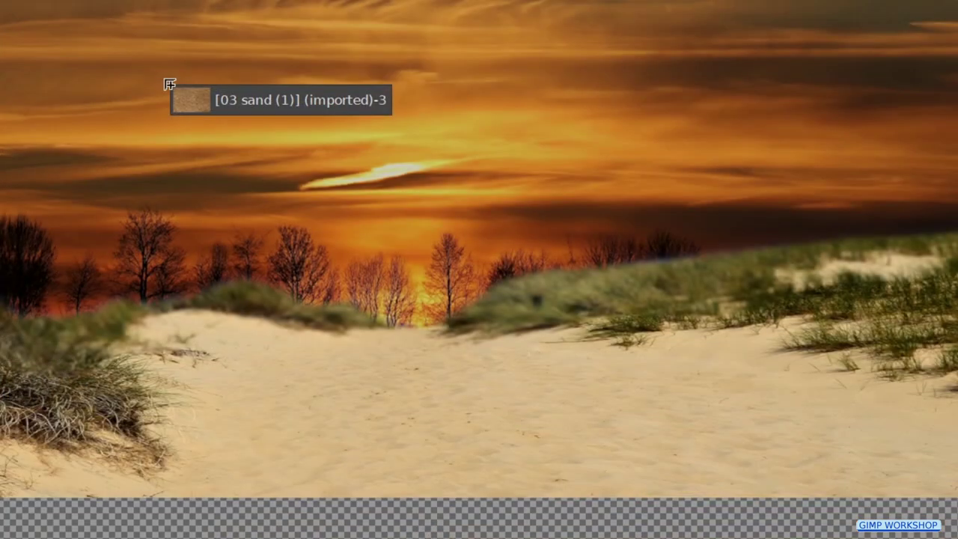
pyautogui.moveTo(169, 84); pyautogui.dragTo(164, 77)
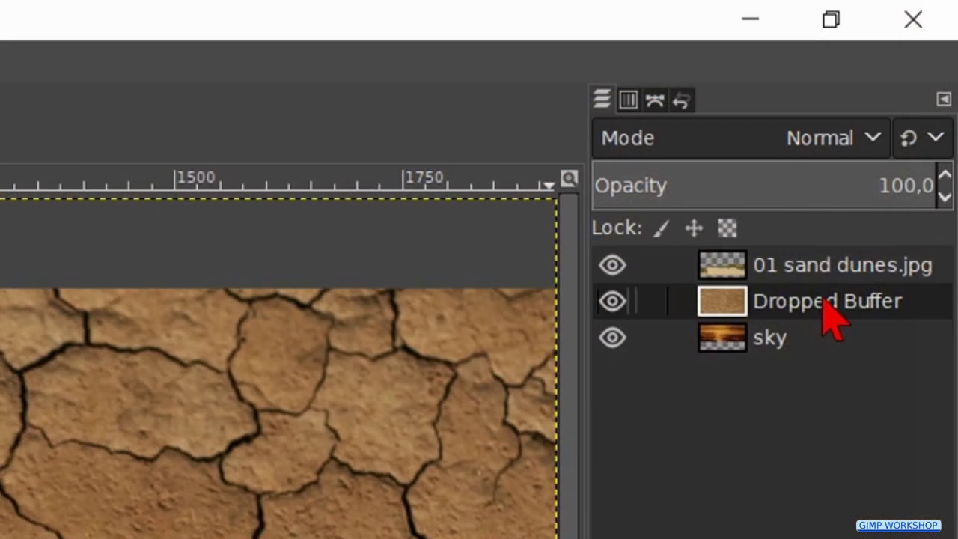
# Move the added cracked-soil layer above the sand dunes layer and rename it sand.
pyautogui.doubleClick(826, 314)
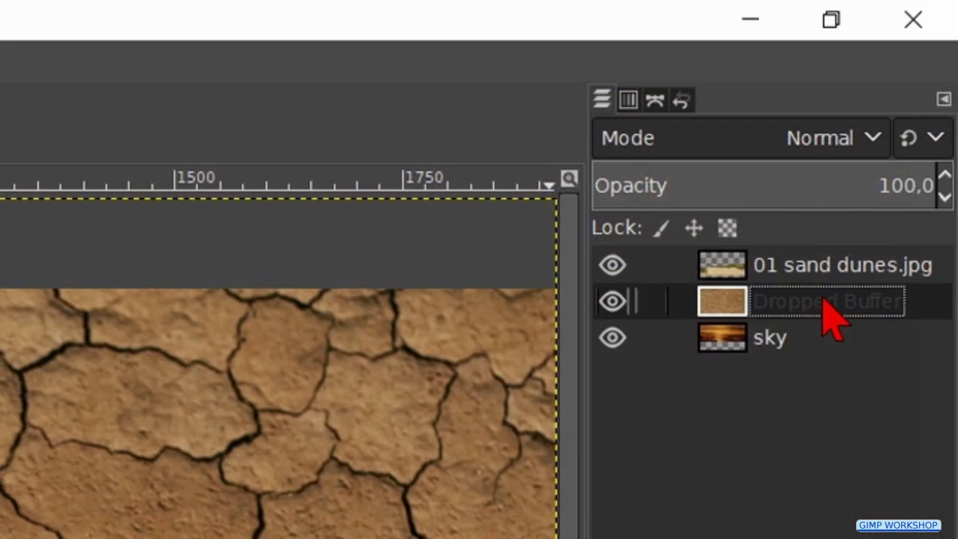
pyautogui.moveTo(821, 300); pyautogui.dragTo(826, 274)
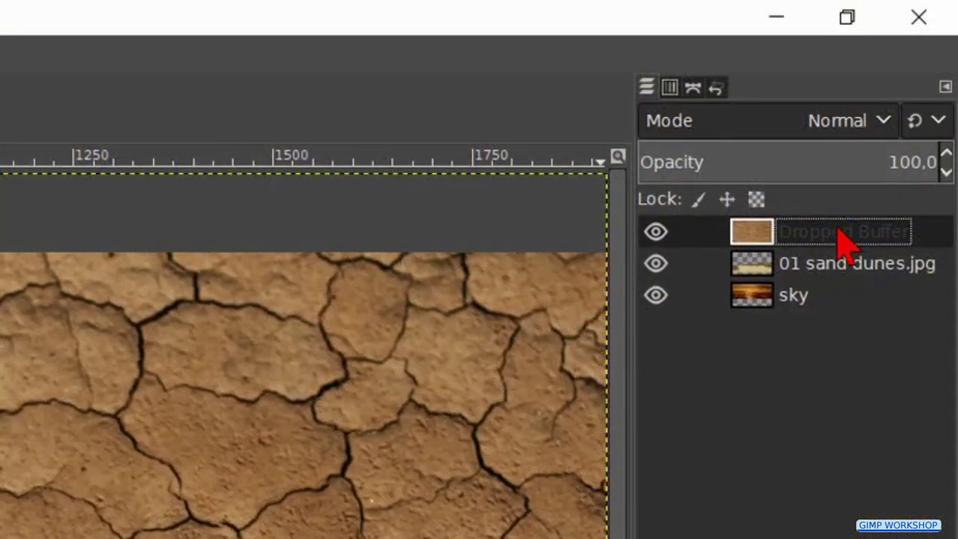
pyautogui.doubleClick(835, 229)
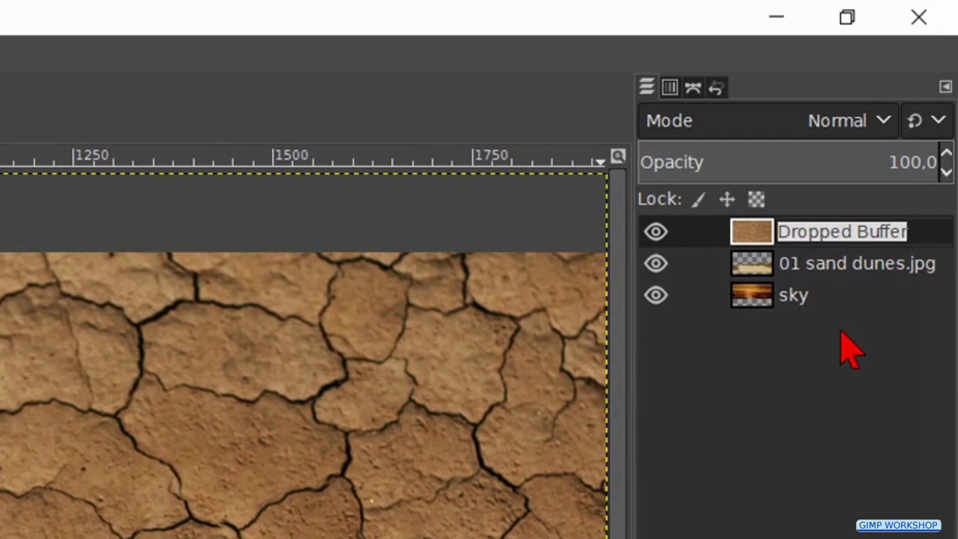
pyautogui.write('sand')
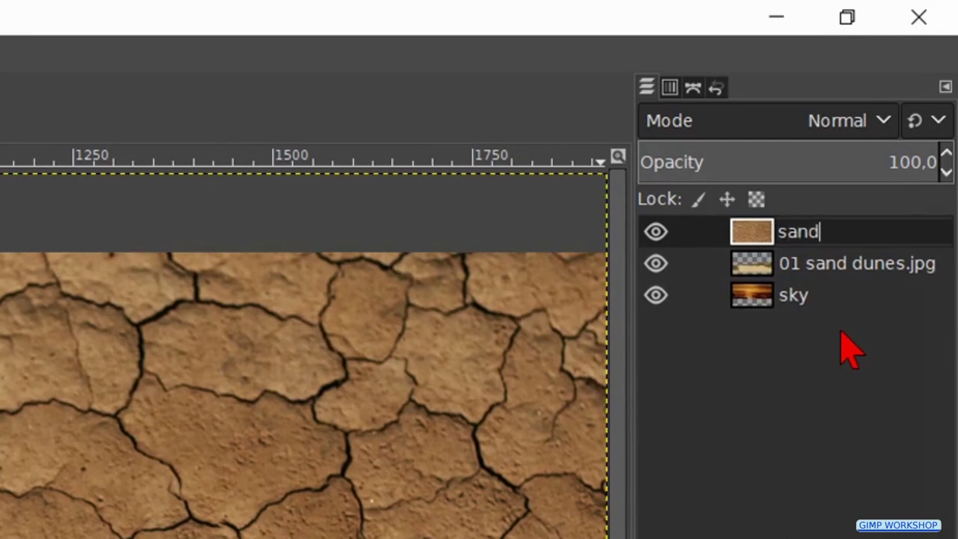
pyautogui.press('Return')
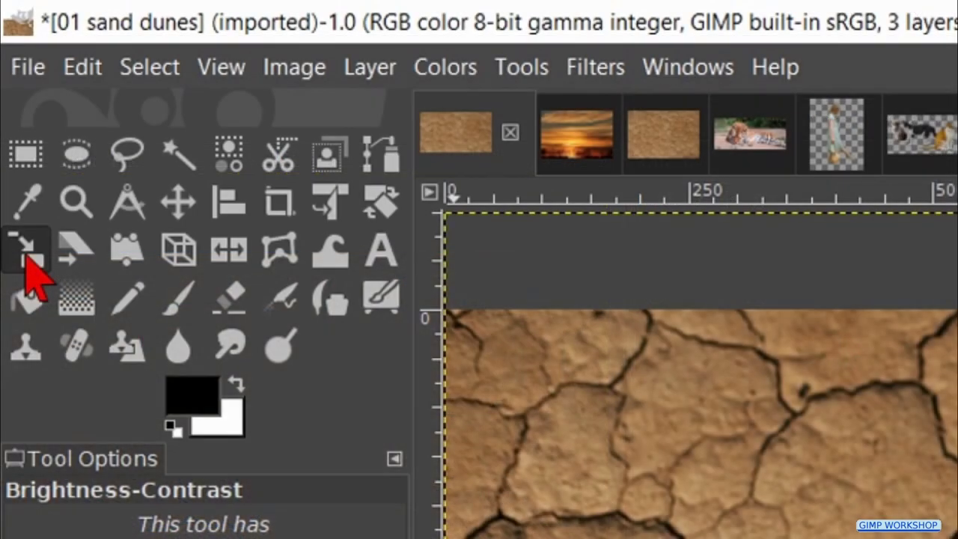
# Scale the sand layer to about 2056 × 455 px so it covers the foreground below the dunes' horizon.
pyautogui.click(27, 259)
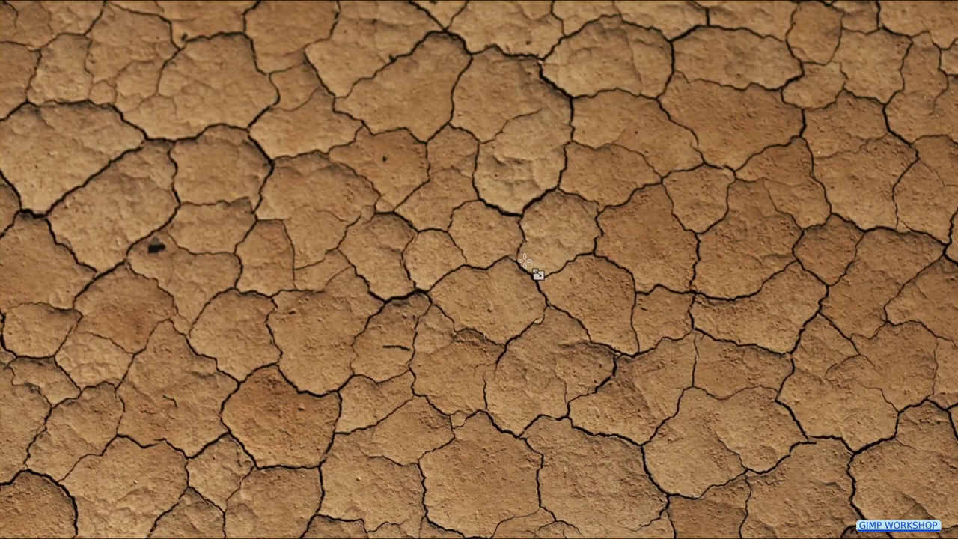
pyautogui.scroll(-2, 523, 259)
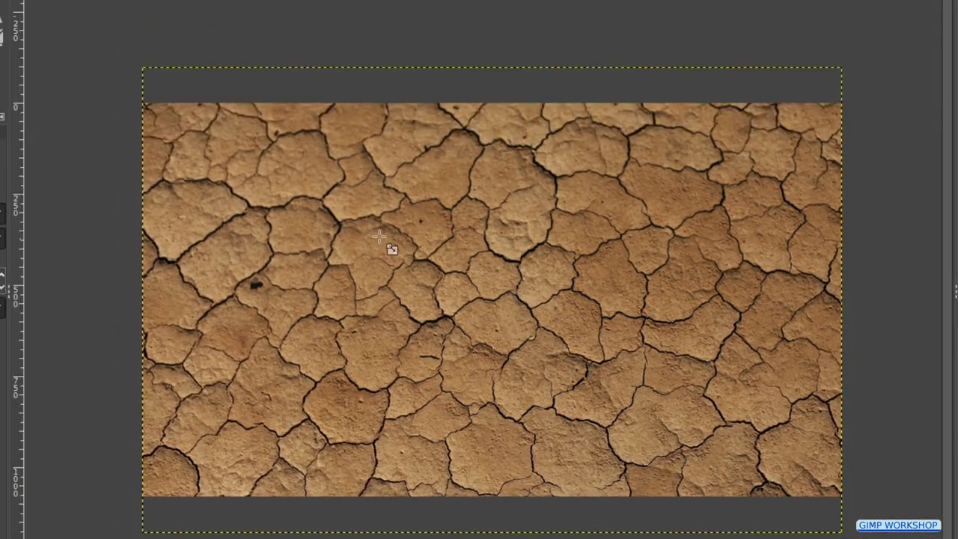
pyautogui.click(286, 177)
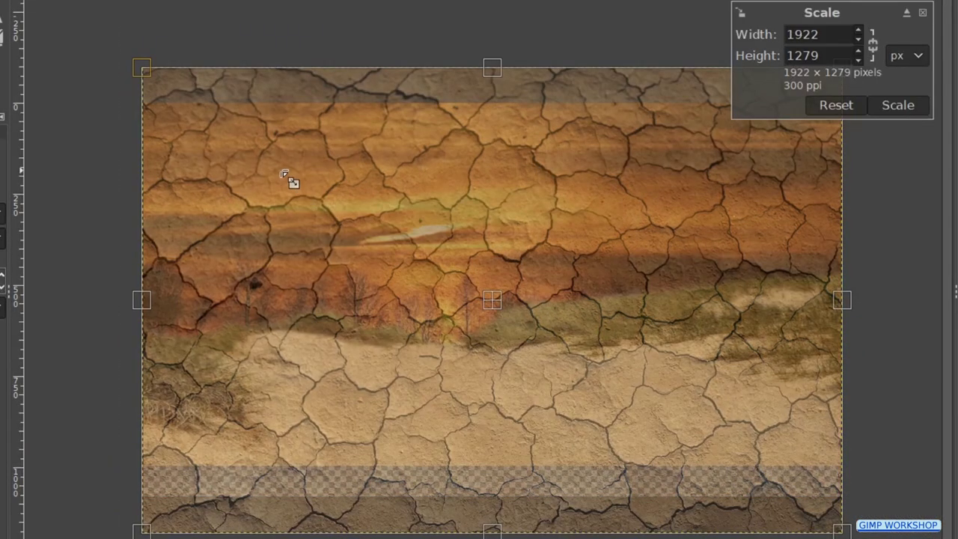
pyautogui.moveTo(284, 174); pyautogui.dragTo(357, 453)
pyautogui.moveTo(514, 496); pyautogui.dragTo(514, 380)
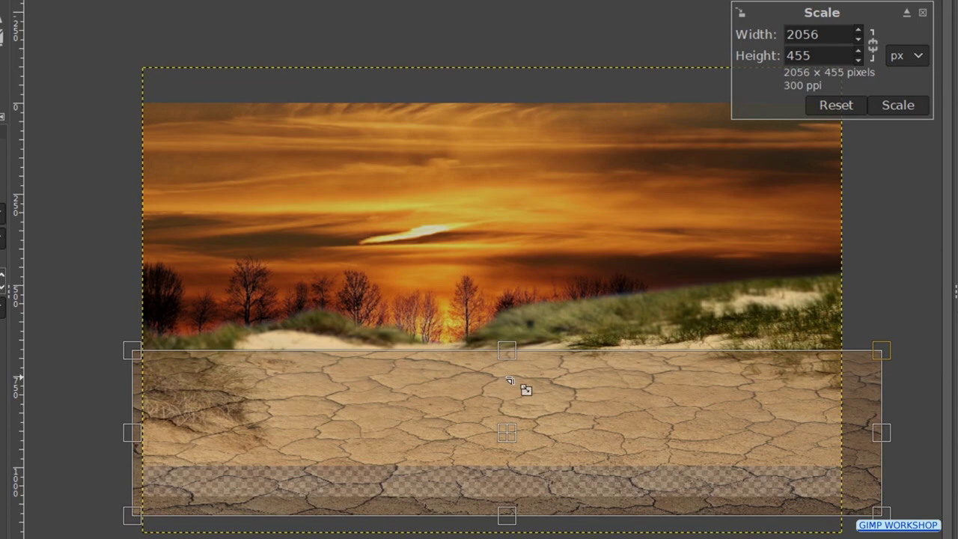
pyautogui.click(908, 105)
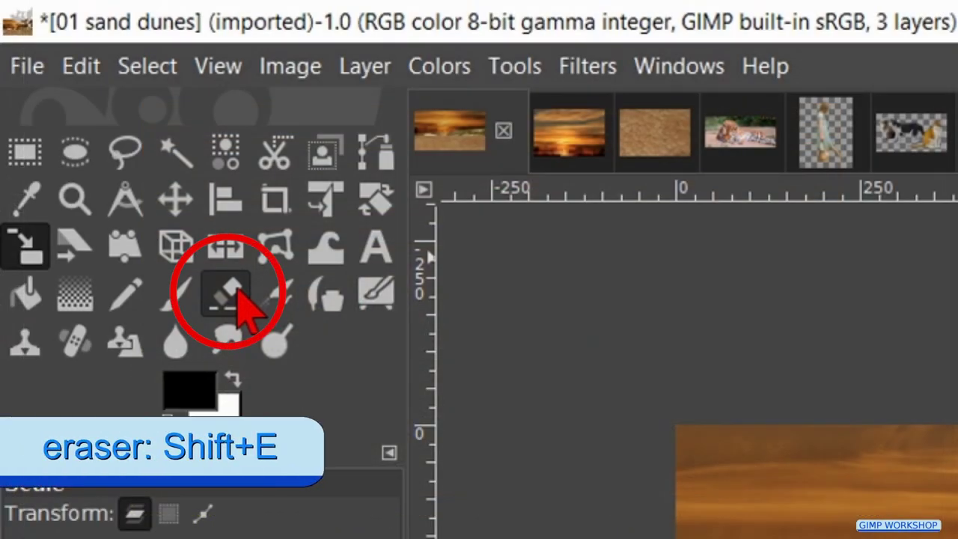
# Erase the sand layer's side and upper edges with the soft Hardness 025 brush at size 202.97, and fit its boundary to the image size.
pyautogui.click(229, 293)
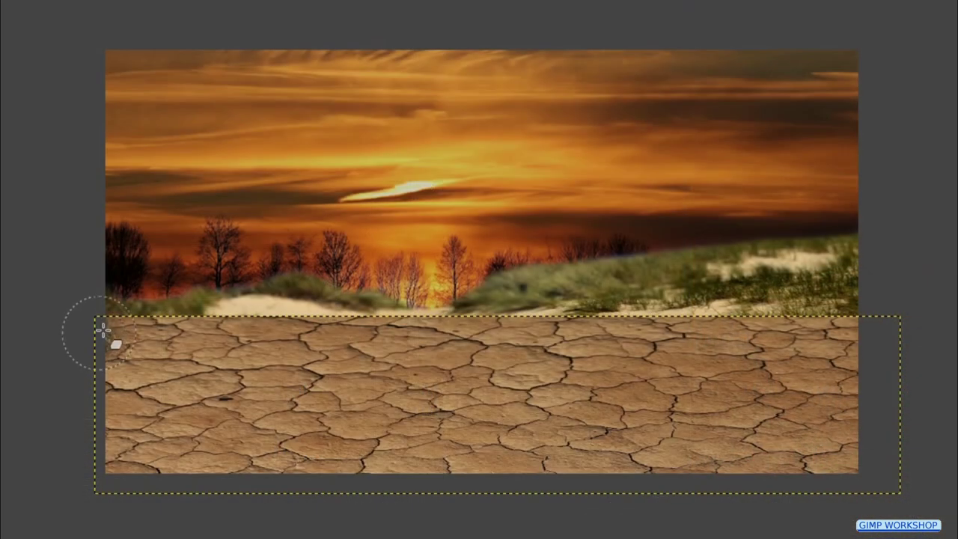
pyautogui.moveTo(86, 336)
pyautogui.mouseDown()
pyautogui.moveTo(135, 350)
pyautogui.moveTo(176, 326)
pyautogui.moveTo(91, 377)
pyautogui.moveTo(162, 370)
pyautogui.moveTo(198, 303)
pyautogui.moveTo(212, 362)
pyautogui.moveTo(139, 354)
pyautogui.moveTo(153, 358)
pyautogui.moveTo(111, 385)
pyautogui.moveTo(57, 445)
pyautogui.moveTo(142, 370)
pyautogui.moveTo(150, 384)
pyautogui.moveTo(143, 399)
pyautogui.moveTo(107, 409)
pyautogui.moveTo(97, 449)
pyautogui.mouseUp()
pyautogui.moveTo(665, 323)
pyautogui.mouseDown()
pyautogui.moveTo(793, 322)
pyautogui.moveTo(887, 363)
pyautogui.moveTo(883, 323)
pyautogui.moveTo(602, 320)
pyautogui.mouseUp()
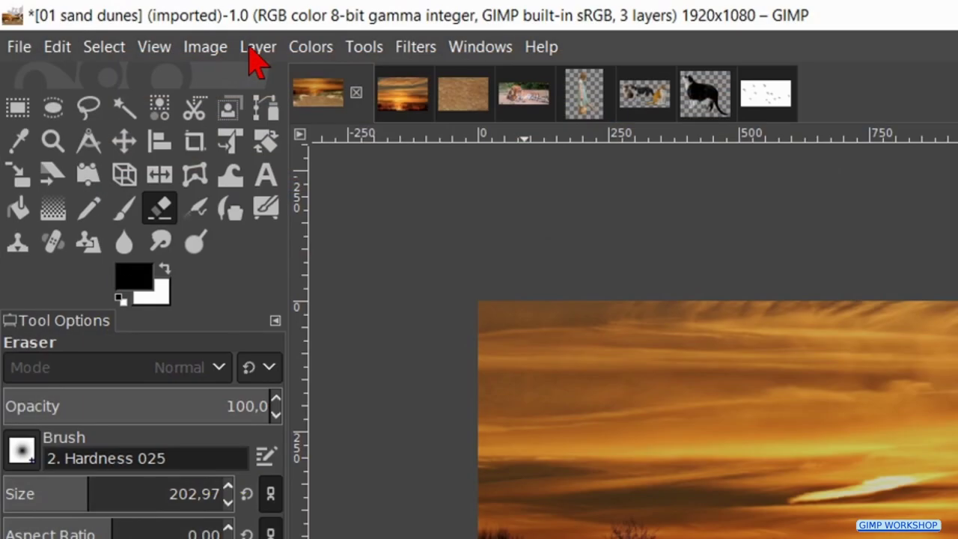
pyautogui.click(257, 52)
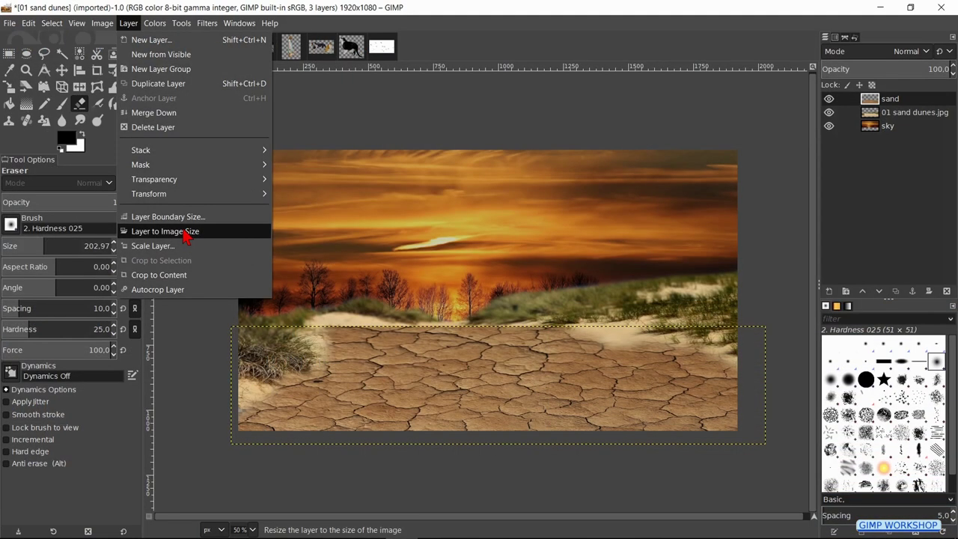
pyautogui.click(187, 235)
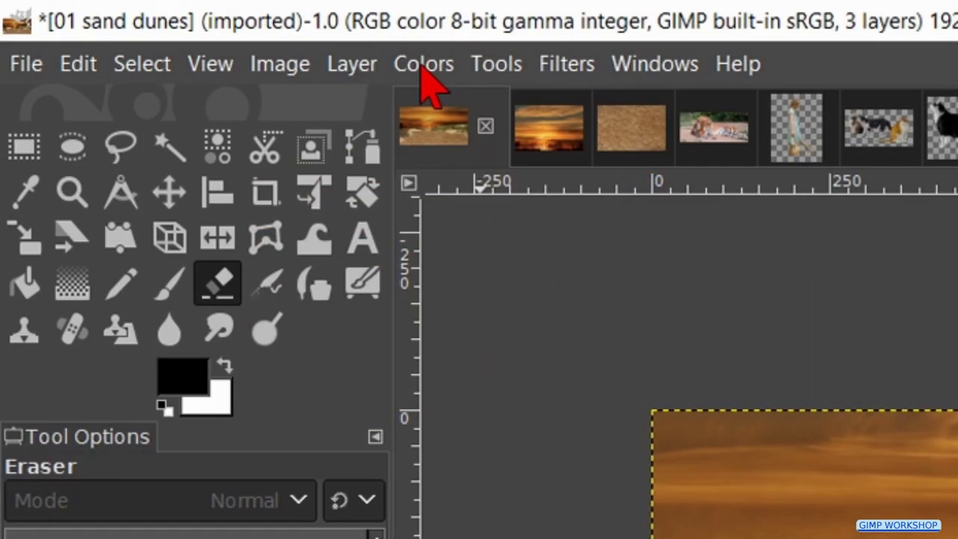
# Darken the sand layer with Brightness-Contrast, setting the brightness to -60.
pyautogui.click(155, 26)
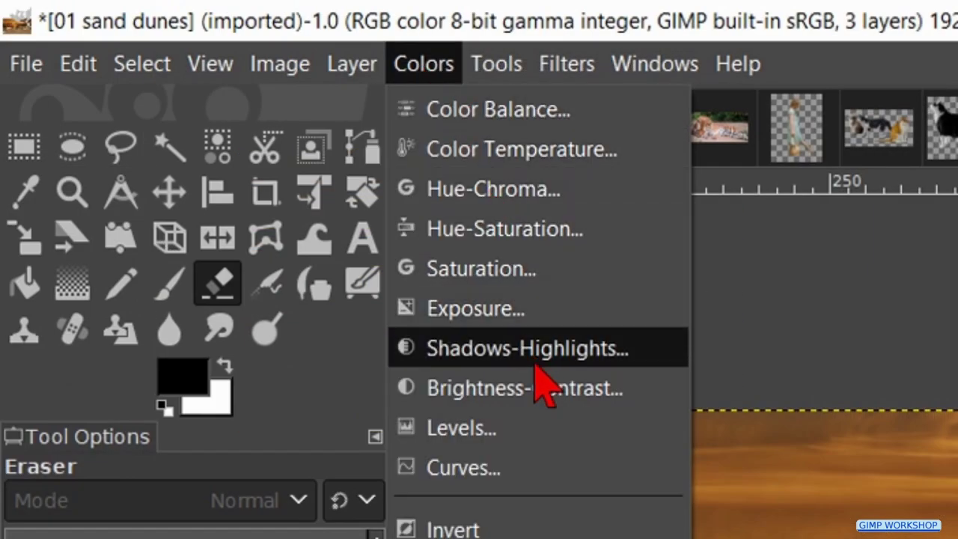
pyautogui.click(538, 388)
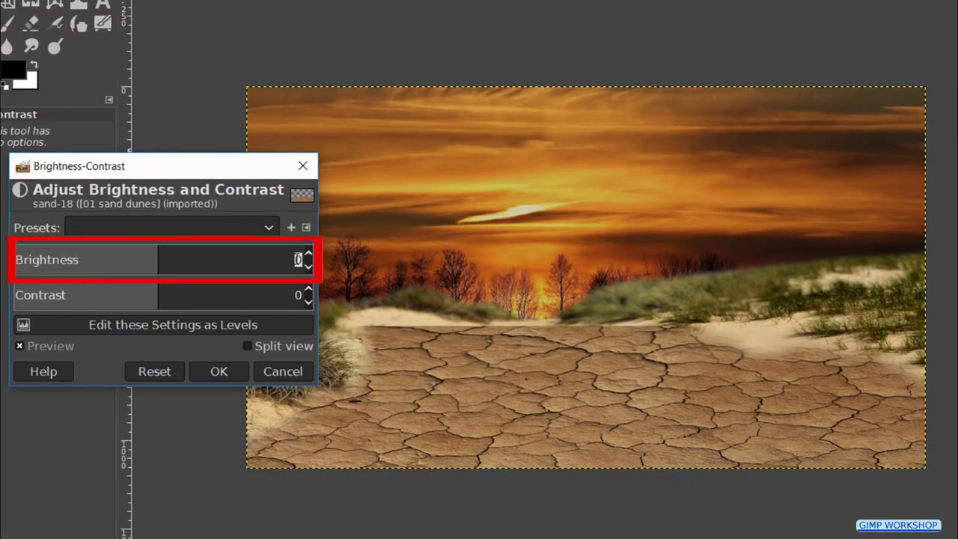
pyautogui.press('BackSpace')
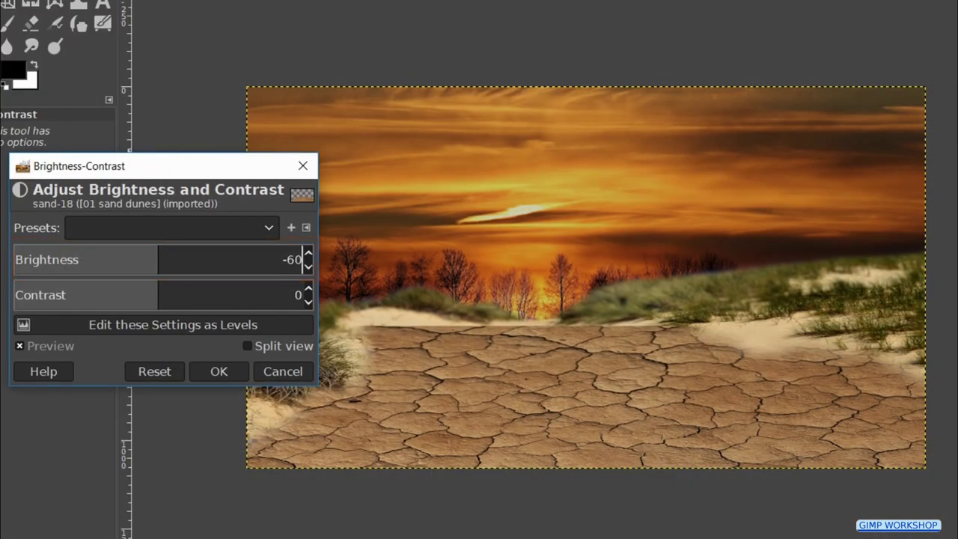
pyautogui.write('-60')
pyautogui.press('Return')
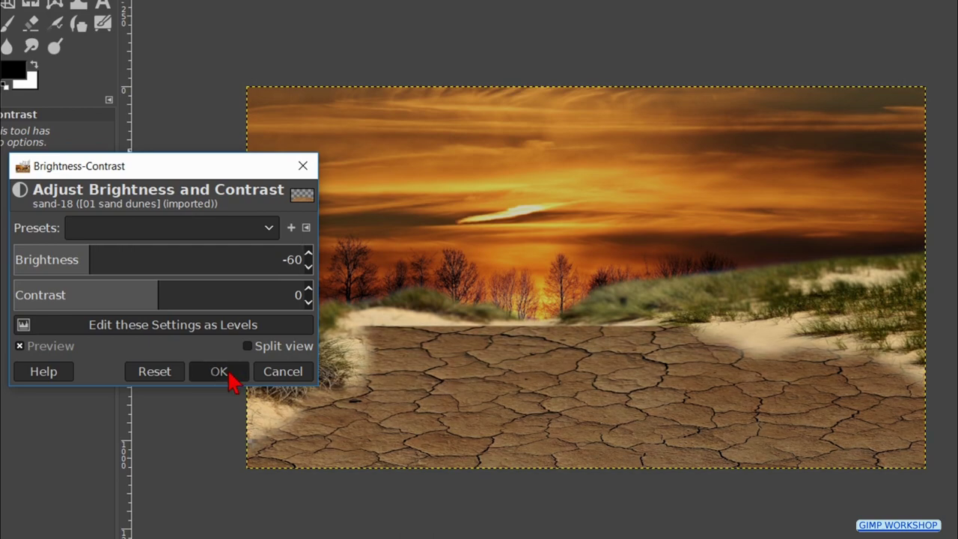
pyautogui.click(229, 374)
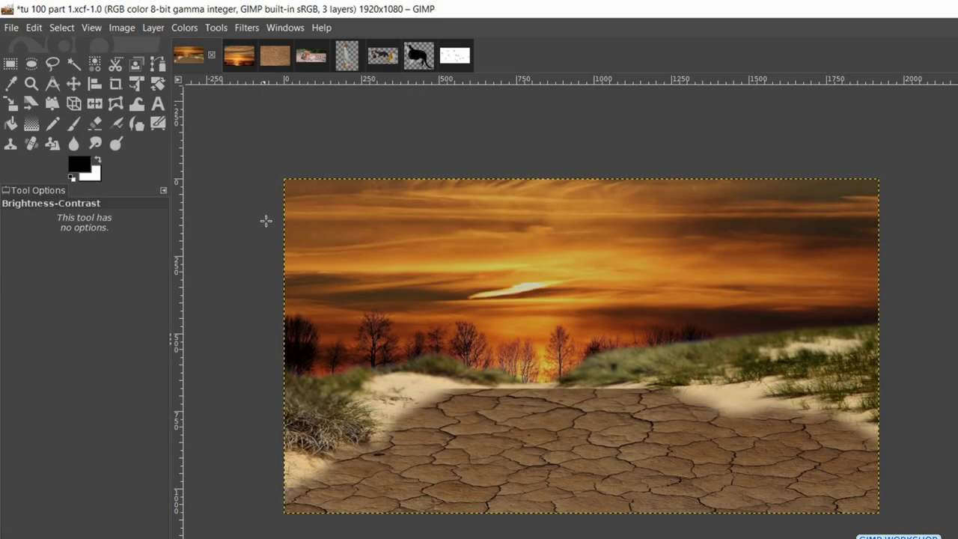
# Switch to the 04 tiger image and add an alpha channel to its layer.
pyautogui.click(321, 65)
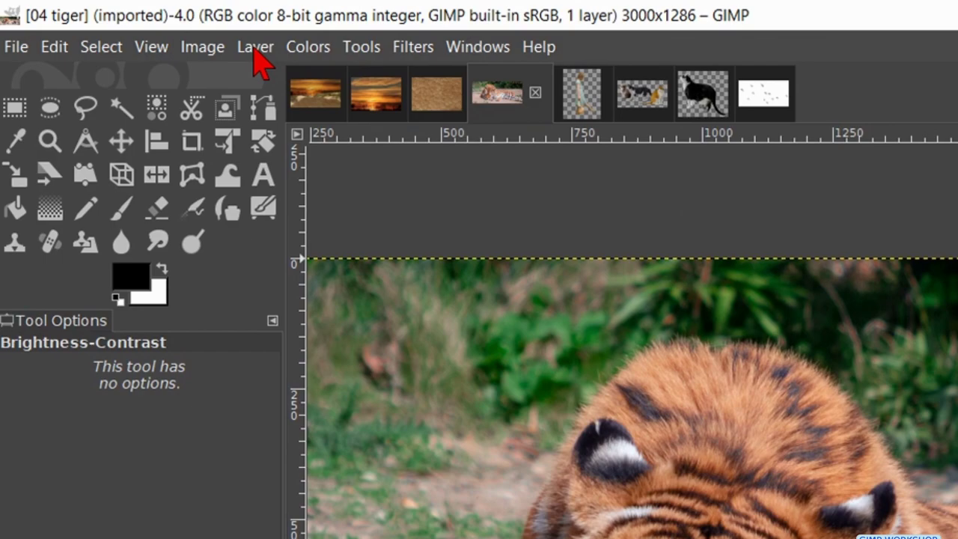
pyautogui.click(255, 49)
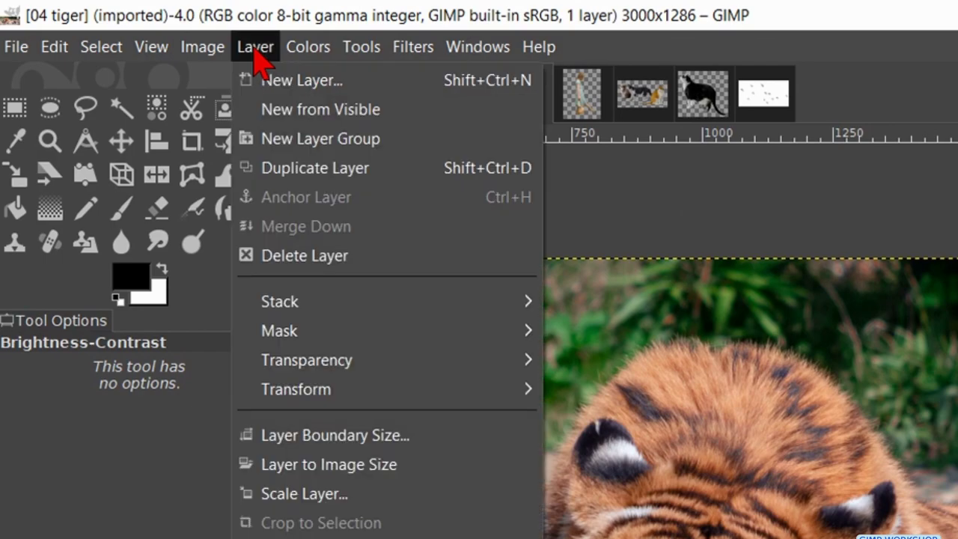
pyautogui.moveTo(471, 374)
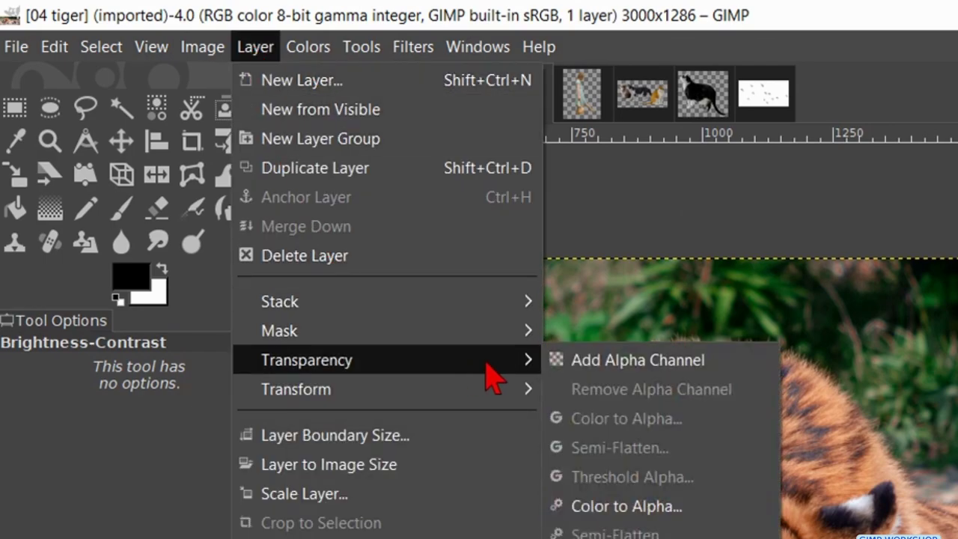
pyautogui.click(618, 361)
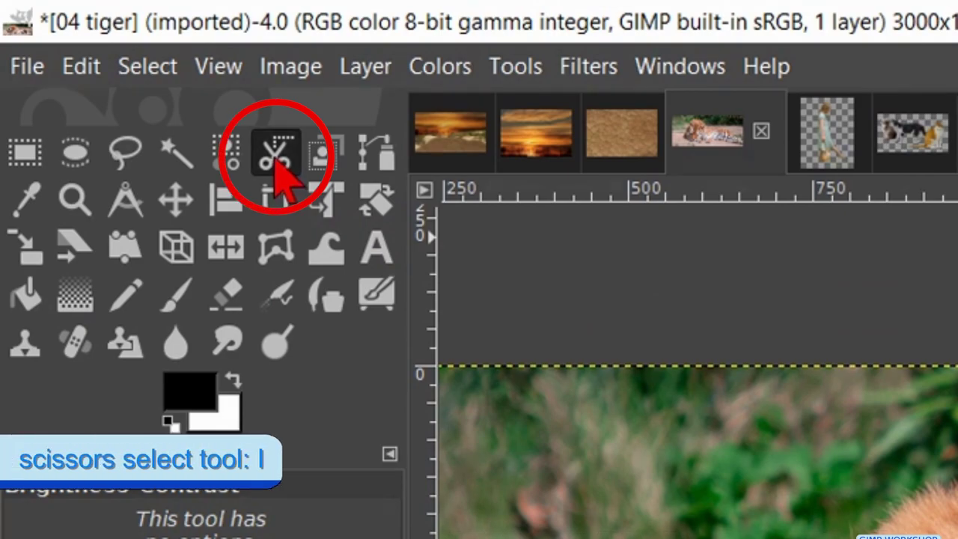
# Start a Scissors Select outline at the tiger's left shoulder, past the left ear and up the hump, with extra nodes correcting the path beside the ear.
pyautogui.click(275, 159)
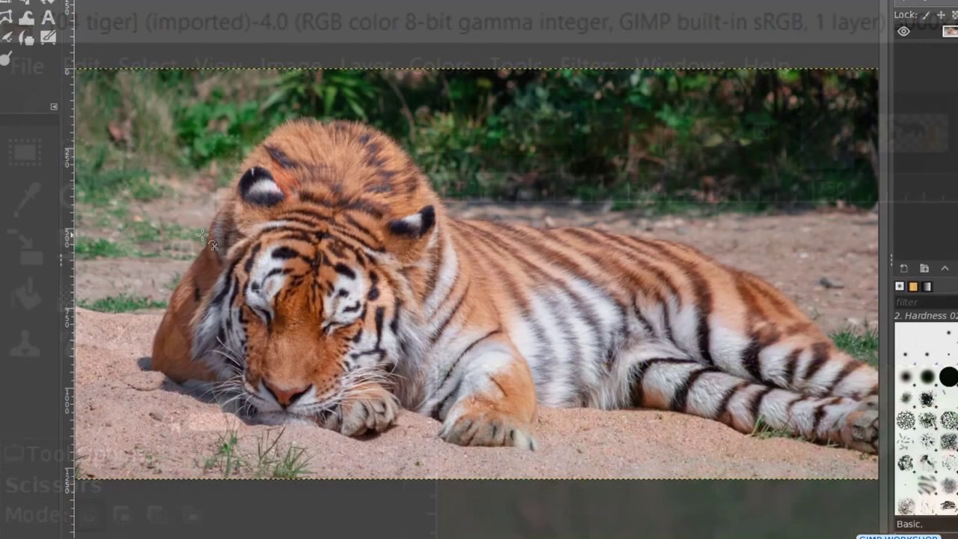
pyautogui.scroll(4, 203, 233)
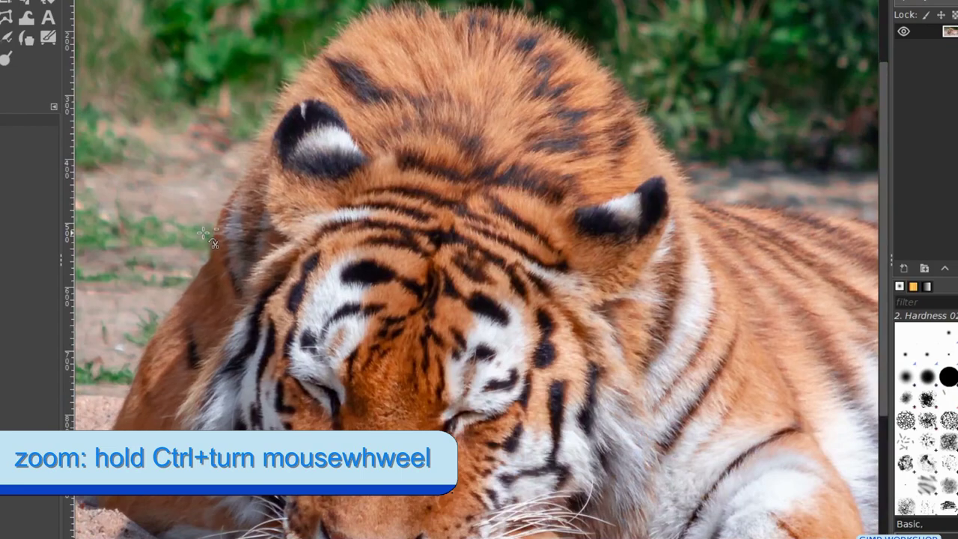
pyautogui.scroll(1, 203, 233)
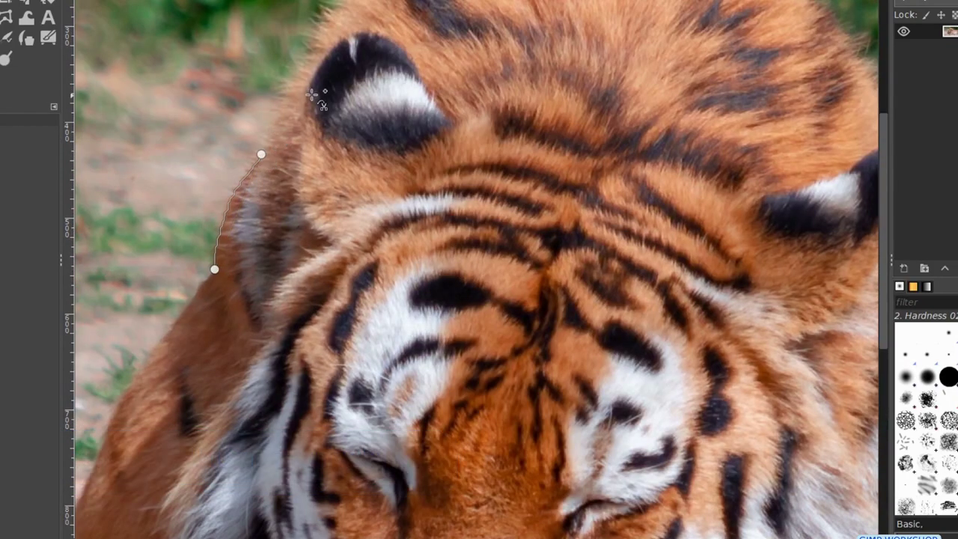
pyautogui.click(306, 58)
pyautogui.scroll(4, 306, 59)
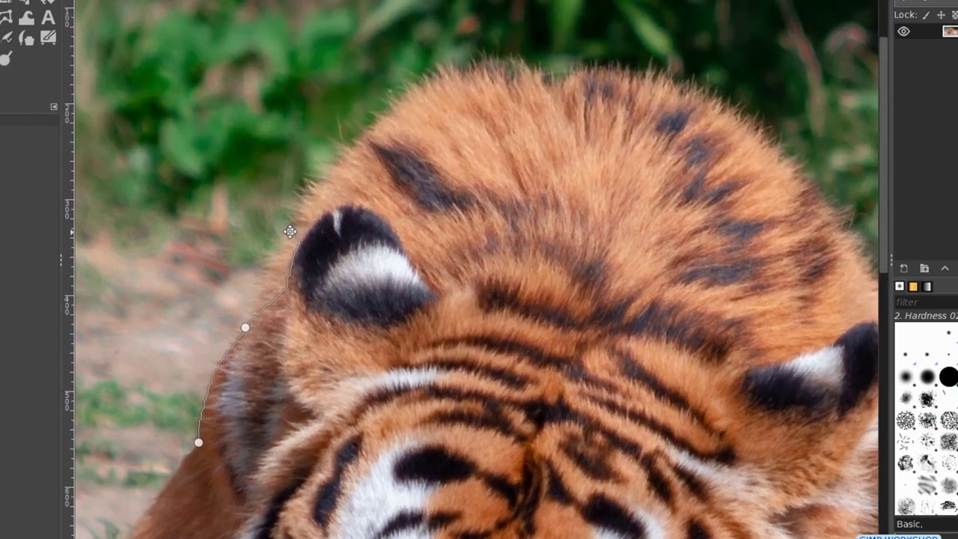
pyautogui.click(335, 161)
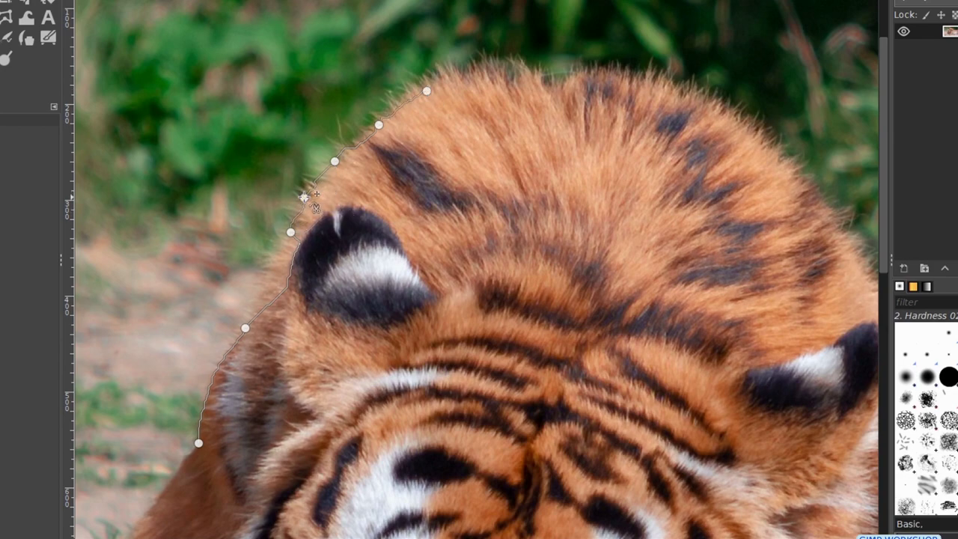
pyautogui.moveTo(287, 279); pyautogui.dragTo(262, 273)
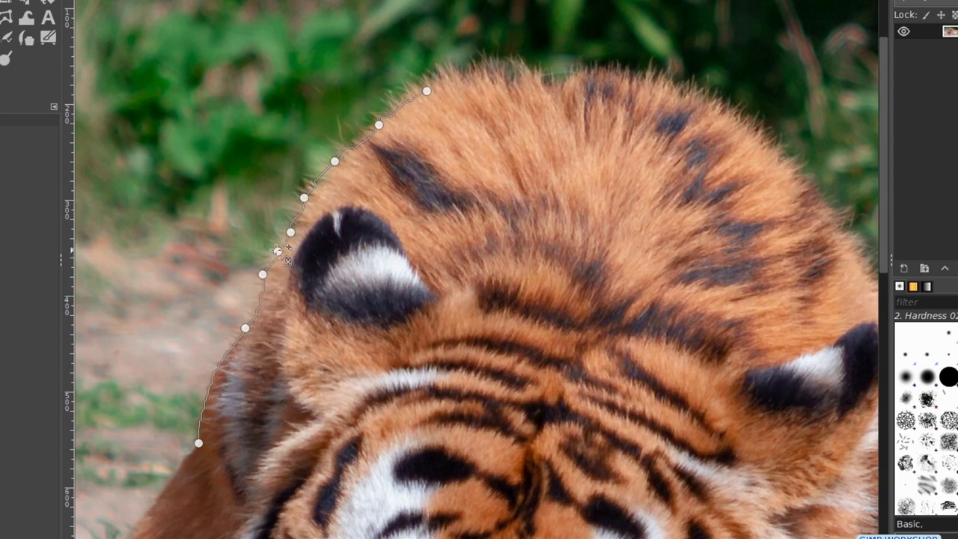
# Continue the scissors outline across the top of the tiger's hump and down its right slope.
pyautogui.click(457, 77)
pyautogui.click(496, 80)
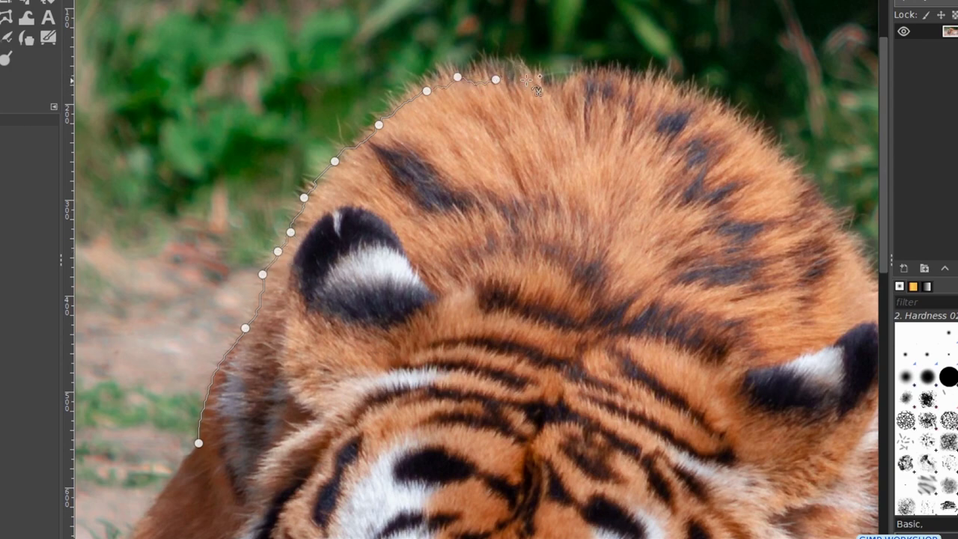
pyautogui.click(526, 75)
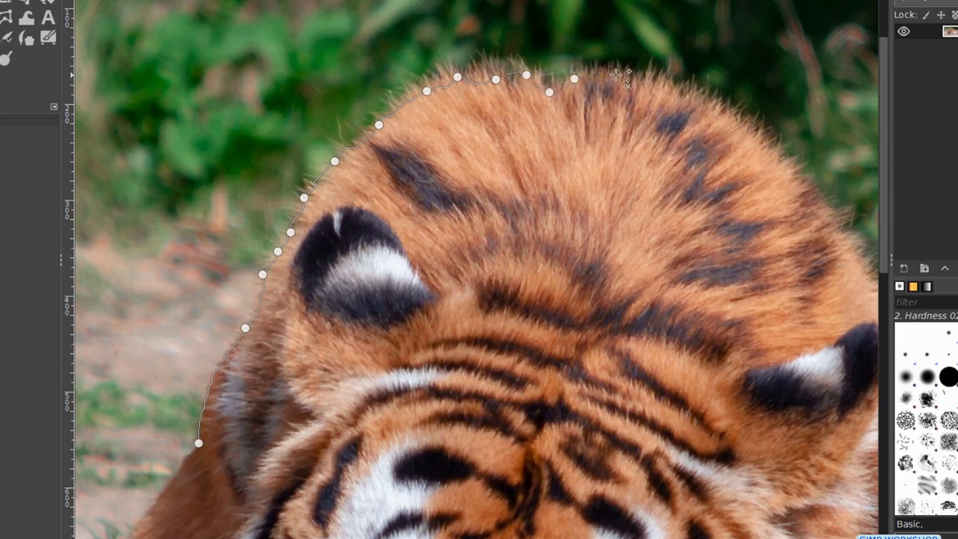
pyautogui.click(717, 109)
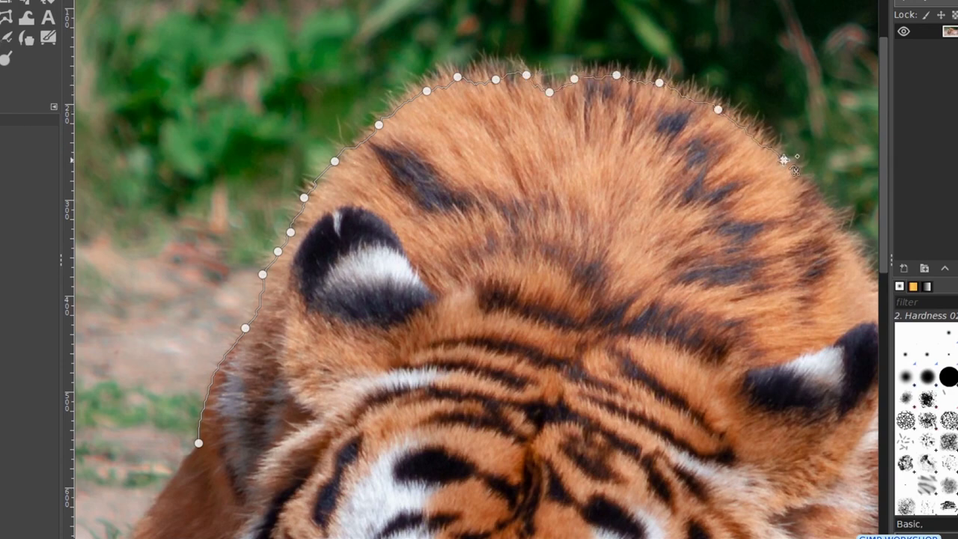
pyautogui.hscroll(5, 783, 160)
pyautogui.click(567, 188)
pyautogui.click(598, 214)
pyautogui.click(621, 246)
# Trace the tiger's striped back from behind the right ear towards the haunch, adding nodes where the path strays from the fur.
pyautogui.hscroll(6, 620, 246)
pyautogui.scroll(-3, 620, 246)
pyautogui.click(524, 193)
pyautogui.click(639, 208)
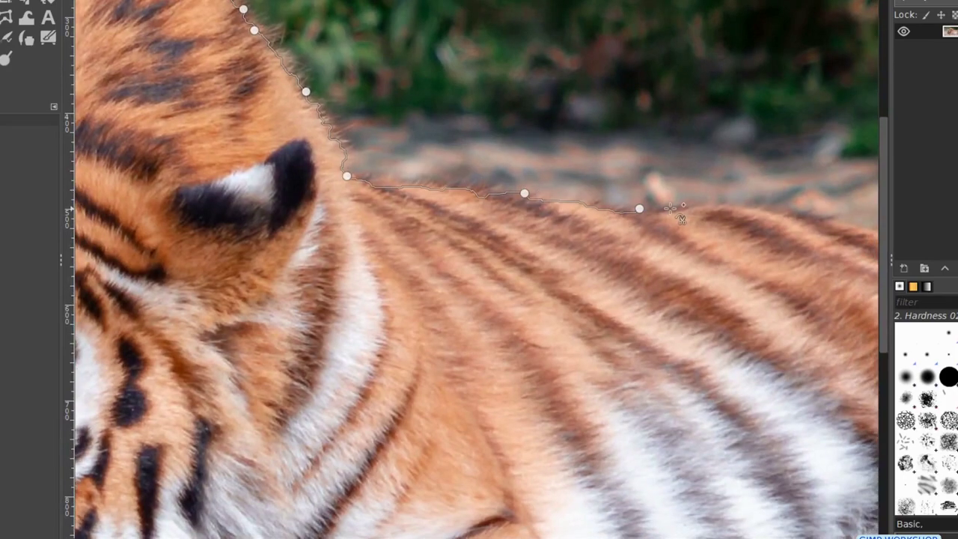
pyautogui.hscroll(5, 670, 208)
pyautogui.click(332, 154)
pyautogui.click(478, 183)
pyautogui.click(408, 173)
pyautogui.click(584, 196)
pyautogui.click(697, 238)
pyautogui.click(793, 279)
pyautogui.click(633, 202)
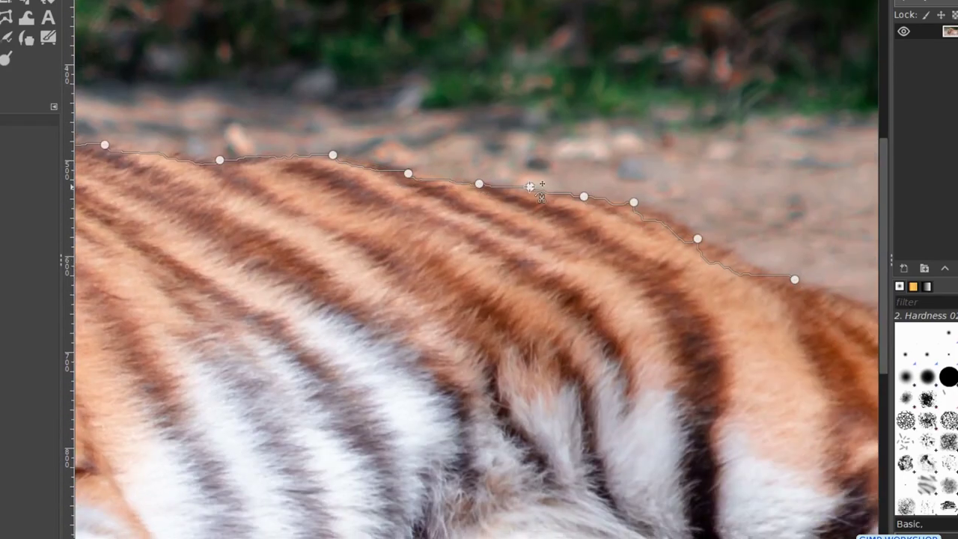
# Extend the scissors outline down the slope of the tiger's haunch.
pyautogui.hscroll(5, 725, 247)
pyautogui.scroll(-2, 726, 247)
pyautogui.click(336, 154)
pyautogui.click(416, 201)
pyautogui.click(487, 272)
# Trace the upper edge of the hind leg and tail, and carry the outline around just outside the image's right border.
pyautogui.scroll(-2, 487, 271)
pyautogui.hscroll(2, 487, 272)
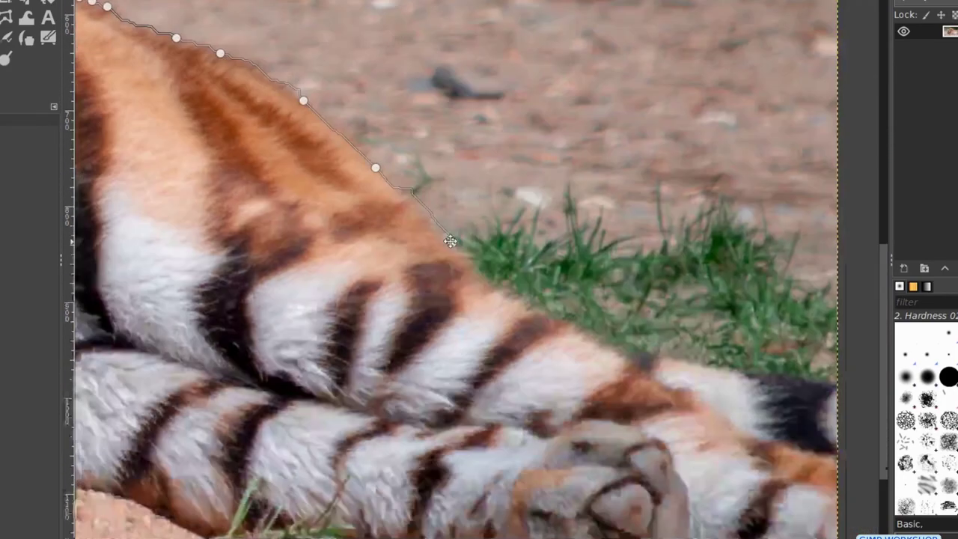
pyautogui.click(438, 226)
pyautogui.click(542, 261)
pyautogui.click(652, 281)
pyautogui.scroll(-3, 653, 280)
pyautogui.hscroll(2, 652, 281)
pyautogui.click(674, 127)
pyautogui.click(676, 390)
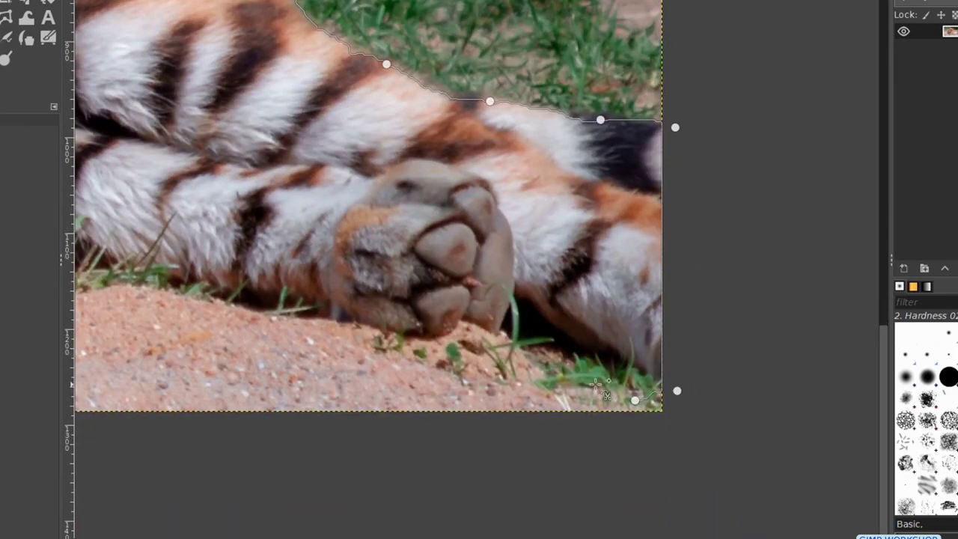
# Trace the underside of the tiger's hind paw and lower hind leg back along the sand.
pyautogui.click(595, 383)
pyautogui.click(464, 320)
pyautogui.click(385, 334)
pyautogui.click(352, 323)
pyautogui.hscroll(-3, 350, 324)
pyautogui.click(390, 290)
pyautogui.hscroll(-4, 336, 286)
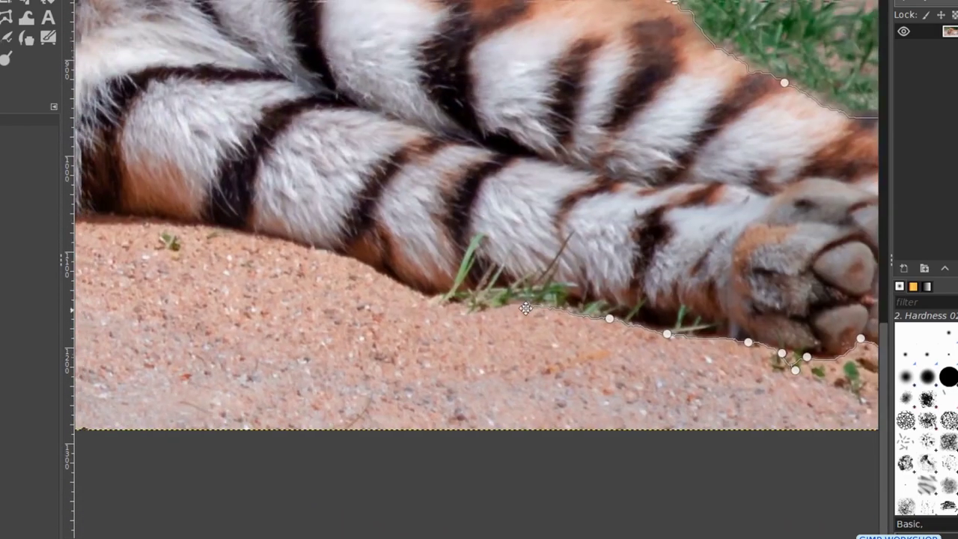
pyautogui.click(528, 308)
pyautogui.click(437, 298)
# Trace the bottom of the belly to the foreleg and down the outer side of the right front paw.
pyautogui.hscroll(-5, 405, 284)
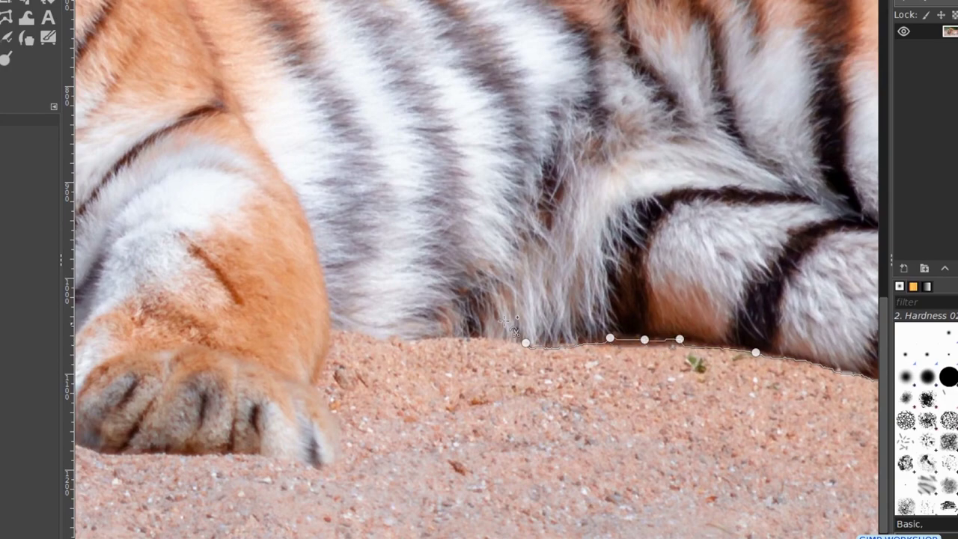
pyautogui.click(330, 332)
pyautogui.click(329, 365)
pyautogui.click(335, 451)
# Outline the underside of the right front paw and up around its inner side.
pyautogui.scroll(-3, 318, 474)
pyautogui.hscroll(-2, 319, 473)
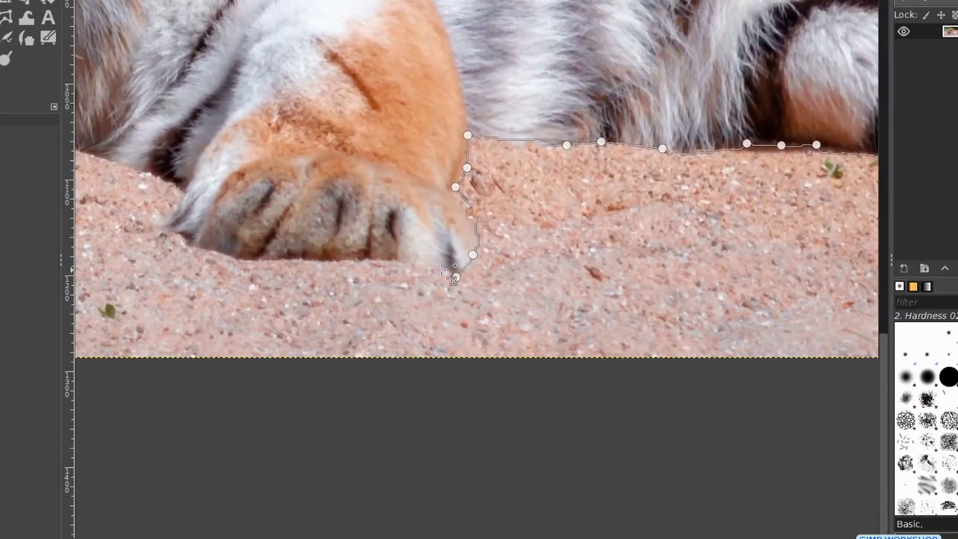
pyautogui.click(421, 267)
pyautogui.click(363, 262)
pyautogui.click(291, 262)
pyautogui.click(208, 251)
pyautogui.click(175, 239)
pyautogui.click(184, 193)
# Continue the outline along the bottom of the chest between the front paws to the edge of the paw beside the muzzle.
pyautogui.scroll(2, 193, 202)
pyautogui.hscroll(-4, 193, 202)
pyautogui.click(476, 260)
pyautogui.click(445, 298)
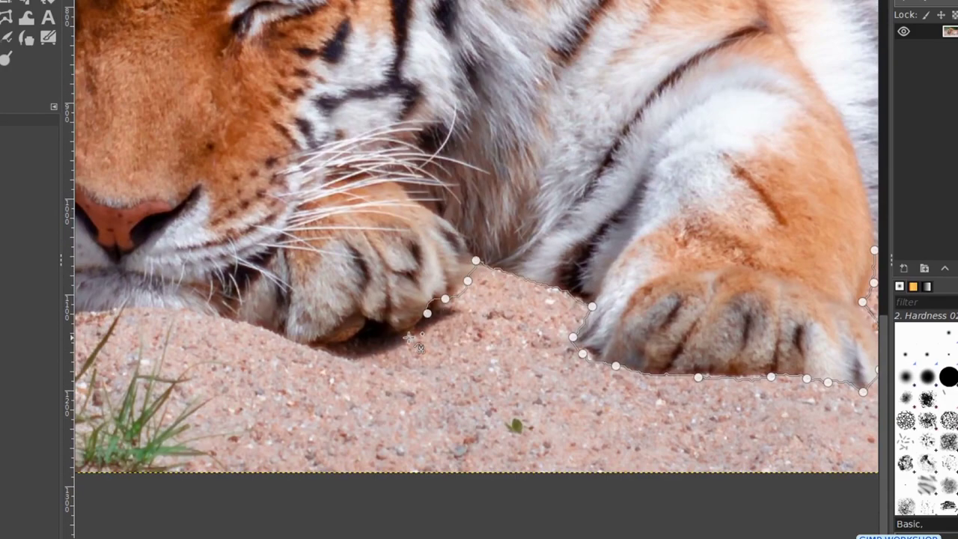
# Trace the underside of the paw beside the muzzle, run beneath the chin and turn up at the far cheek.
pyautogui.click(329, 347)
pyautogui.hscroll(-4, 310, 348)
pyautogui.click(485, 308)
pyautogui.click(410, 308)
pyautogui.click(318, 278)
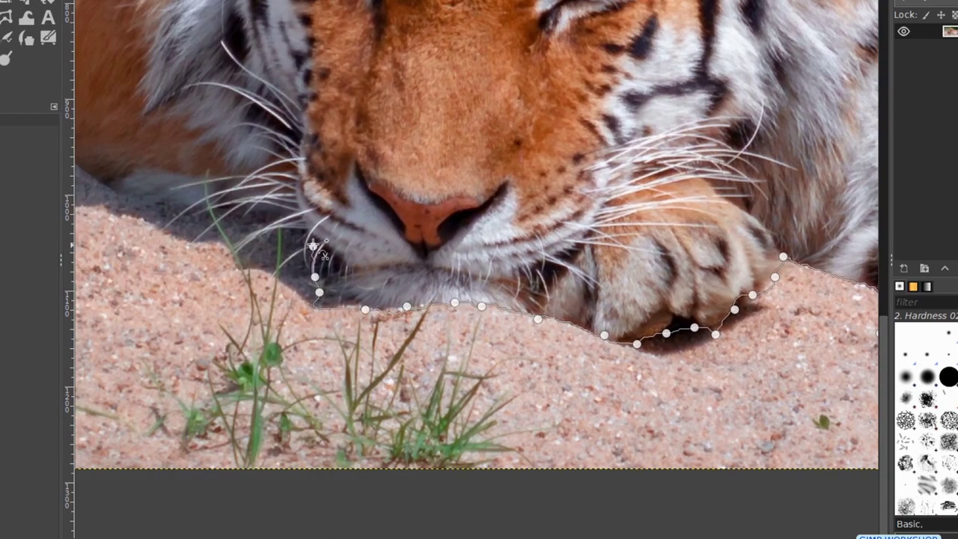
# Outline the lower edge of the fur from the far cheek and whiskers towards the tiger's elbow.
pyautogui.scroll(1, 318, 251)
pyautogui.hscroll(-4, 318, 251)
pyautogui.click(554, 252)
pyautogui.click(513, 252)
pyautogui.click(464, 245)
# Complete the outline up the outer side of the elbow and shoulder to the neck, and convert it into a selection.
pyautogui.hscroll(-5, 463, 244)
pyautogui.scroll(5, 419, 262)
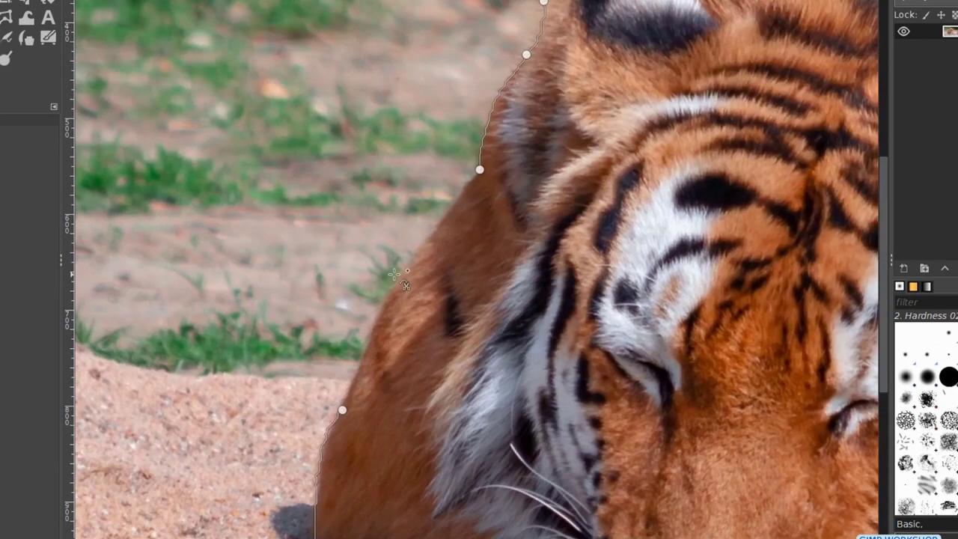
pyautogui.click(457, 201)
pyautogui.scroll(2, 457, 201)
pyautogui.hscroll(2, 457, 201)
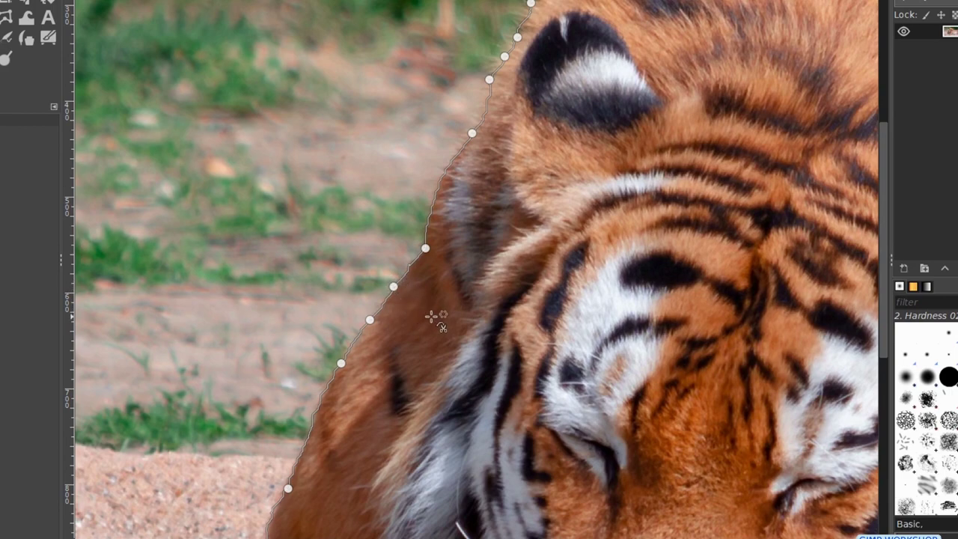
pyautogui.press('Return')
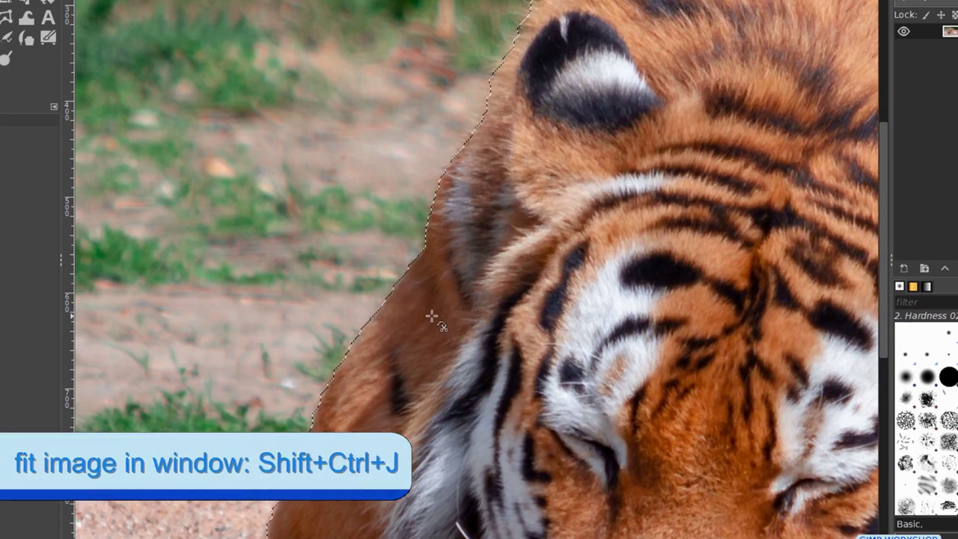
# Invert the selection, clear the background around the tiger to transparency, and deselect everything.
pyautogui.hotkey('ctrl', 'shift', 'j')
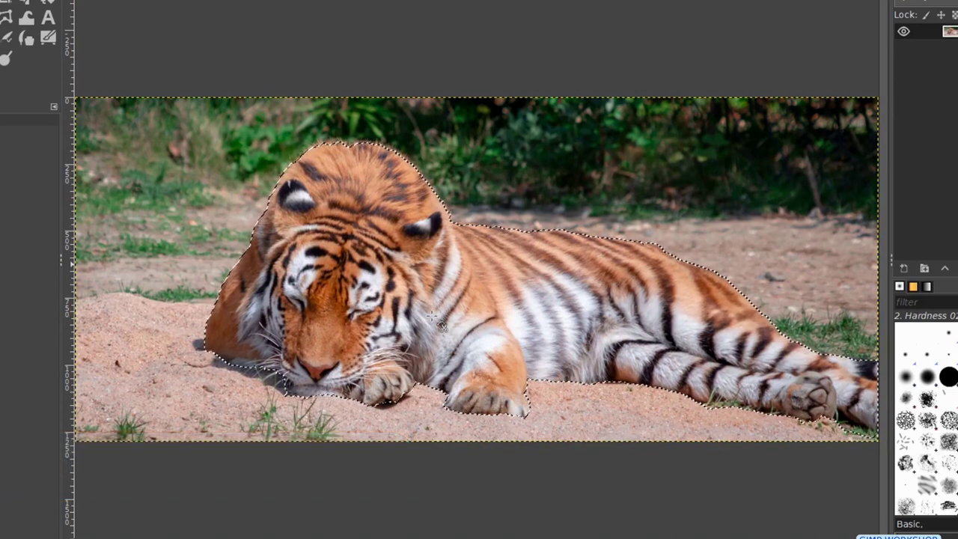
pyautogui.hotkey('ctrl', 'i')
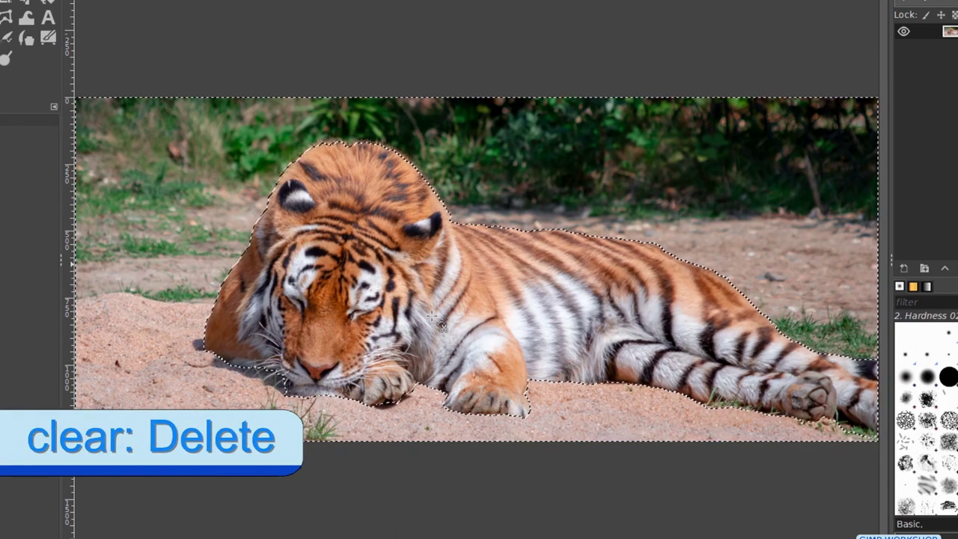
pyautogui.press('Delete')
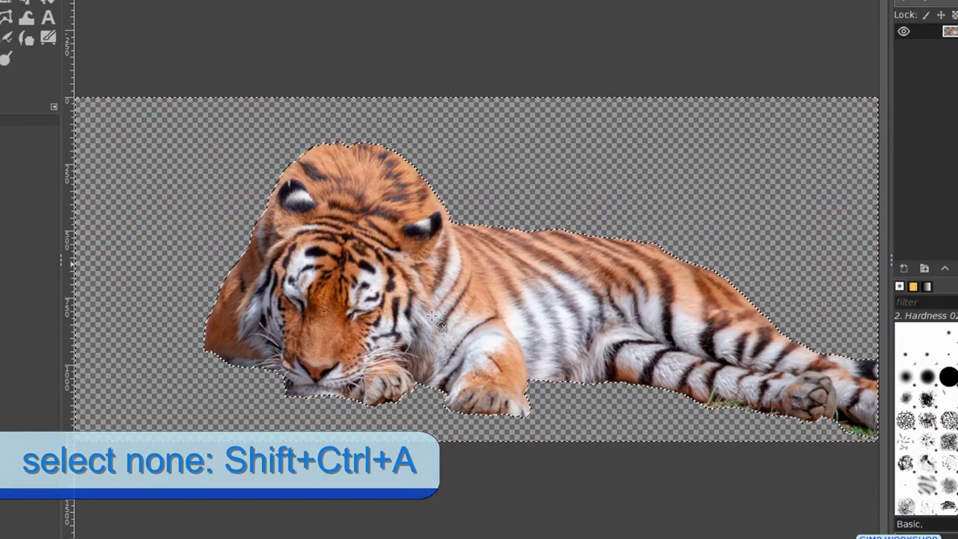
pyautogui.hotkey('shift', 'ctrl', 'a')
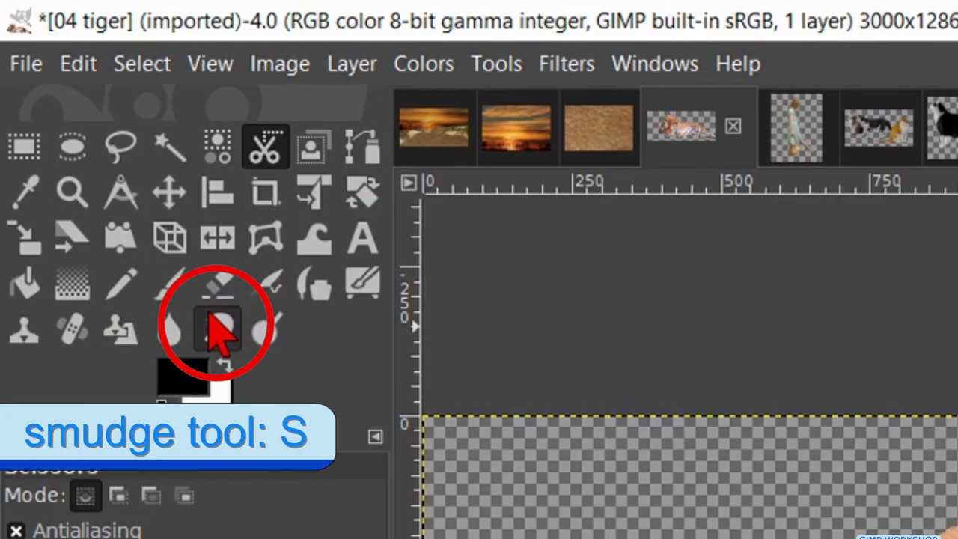
# Set up the Smudge tool with the Bristles 02 brush at size 60.
pyautogui.click(219, 326)
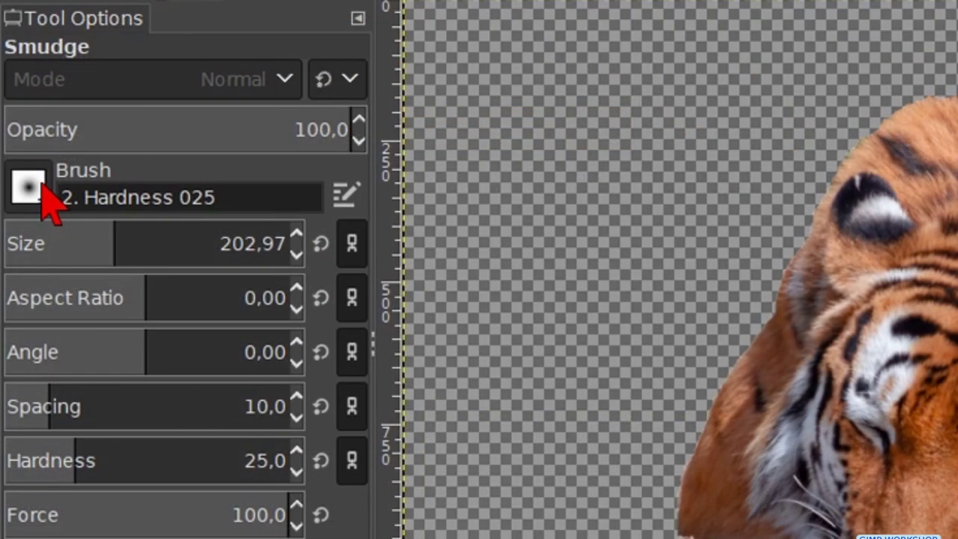
pyautogui.click(30, 187)
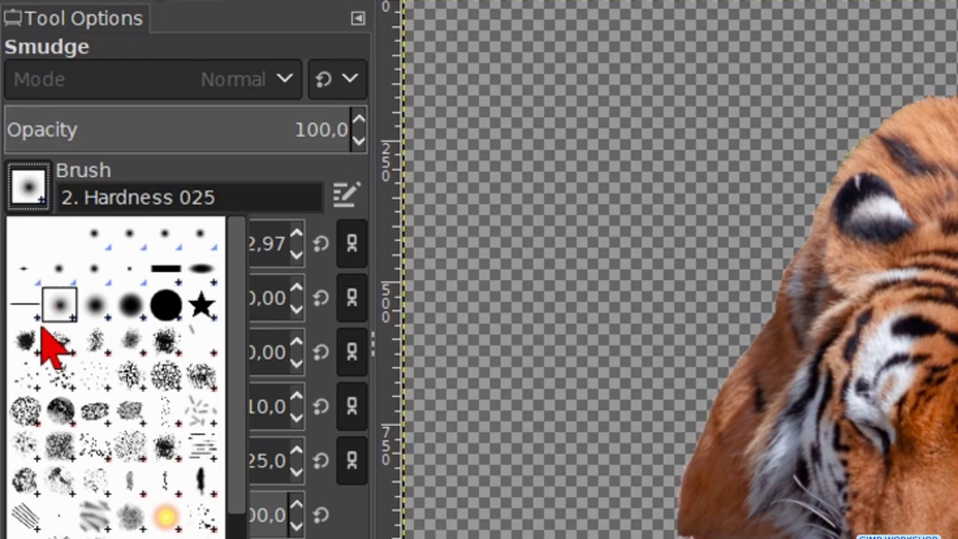
pyautogui.click(60, 380)
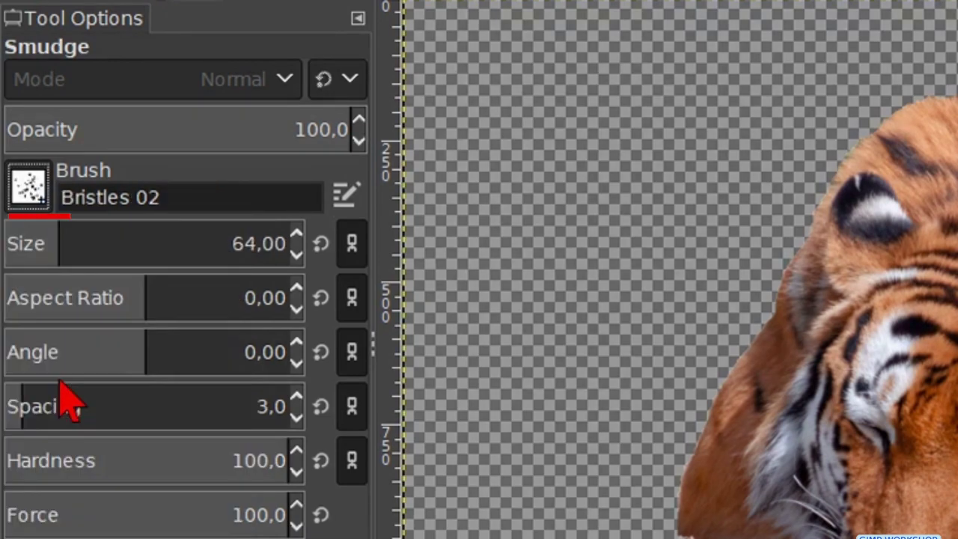
pyautogui.click(297, 256)
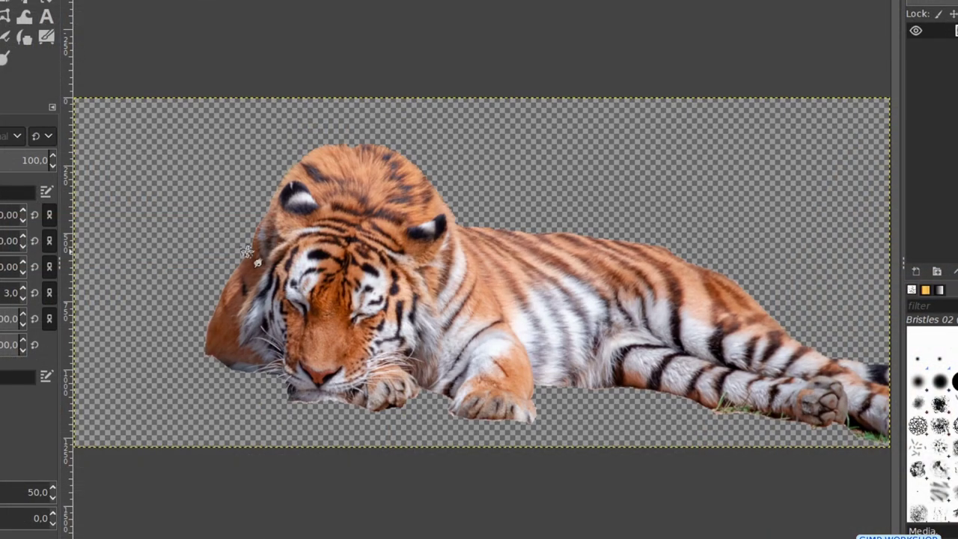
# Smudge the cut edge of the fur outward along the shoulder and neck up to the dark ear.
pyautogui.scroll(5, 246, 250)
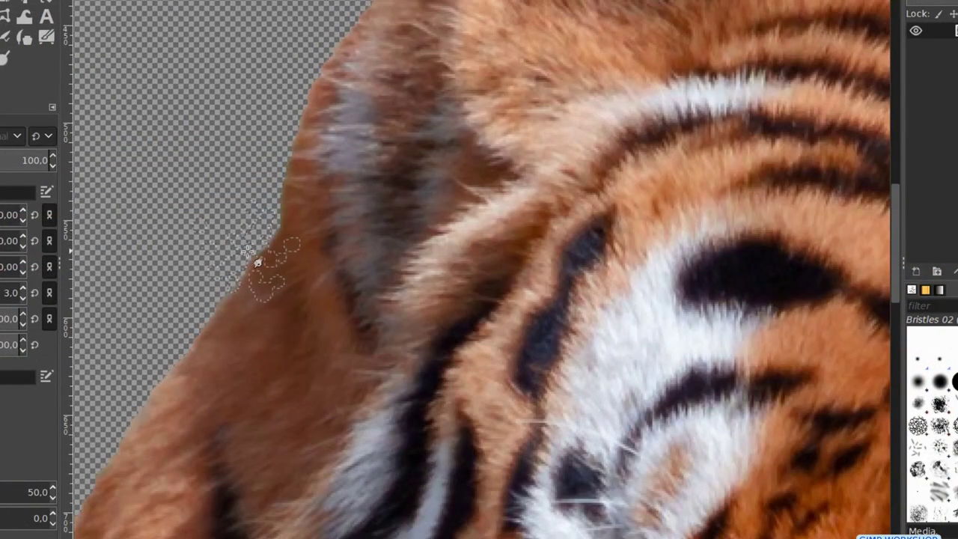
pyautogui.moveTo(257, 262)
pyautogui.mouseDown()
pyautogui.moveTo(219, 277)
pyautogui.moveTo(259, 298)
pyautogui.moveTo(166, 318)
pyautogui.moveTo(186, 347)
pyautogui.moveTo(144, 350)
pyautogui.mouseUp()
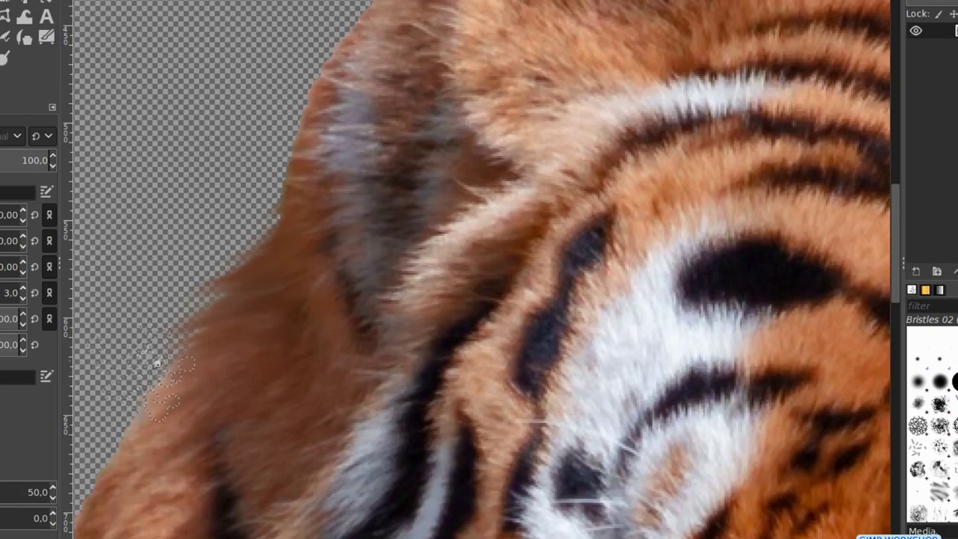
pyautogui.moveTo(299, 203)
pyautogui.mouseDown()
pyautogui.moveTo(281, 184)
pyautogui.moveTo(306, 142)
pyautogui.moveTo(263, 152)
pyautogui.moveTo(344, 93)
pyautogui.moveTo(337, 84)
pyautogui.moveTo(296, 87)
pyautogui.moveTo(353, 79)
pyautogui.mouseUp()
pyautogui.scroll(1, 353, 129)
pyautogui.scroll(3, 353, 128)
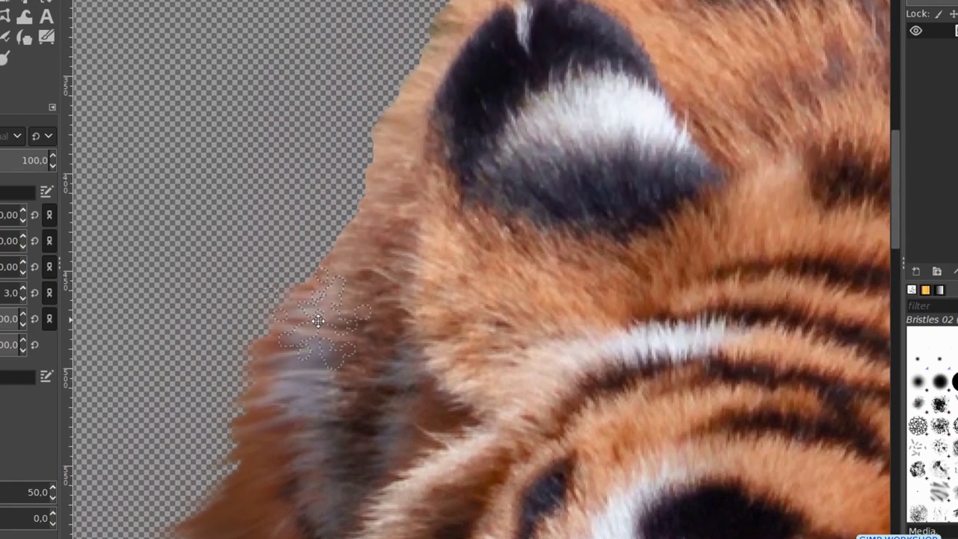
pyautogui.moveTo(428, 182)
pyautogui.mouseDown()
pyautogui.moveTo(312, 199)
pyautogui.moveTo(409, 133)
pyautogui.moveTo(306, 117)
pyautogui.moveTo(386, 149)
pyautogui.moveTo(390, 195)
pyautogui.mouseUp()
# Undo the last few smudge strokes beside the ear and redo them.
pyautogui.hotkey('ctrl', 'z')
pyautogui.hotkey('ctrl', 'z')
pyautogui.hotkey('ctrl', 'z')
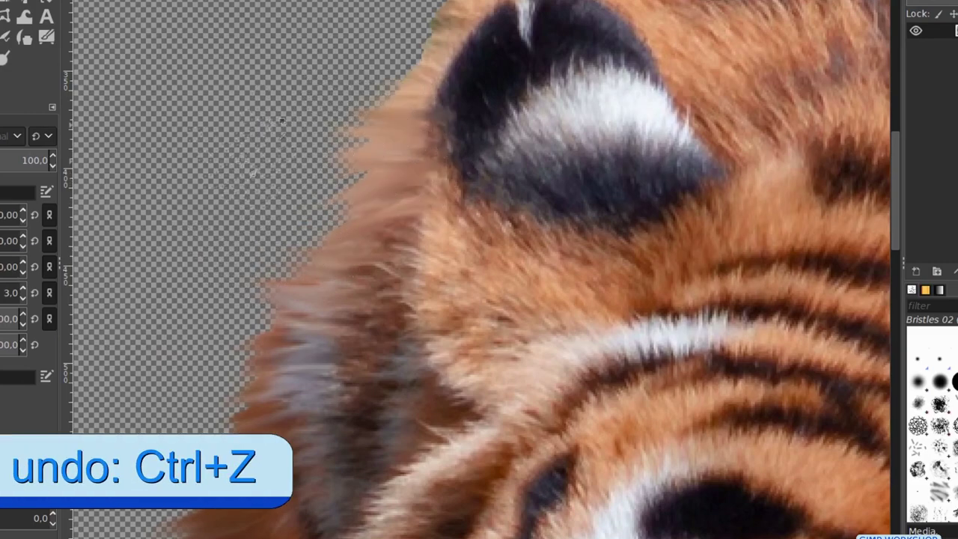
pyautogui.hotkey('ctrl', 'z')
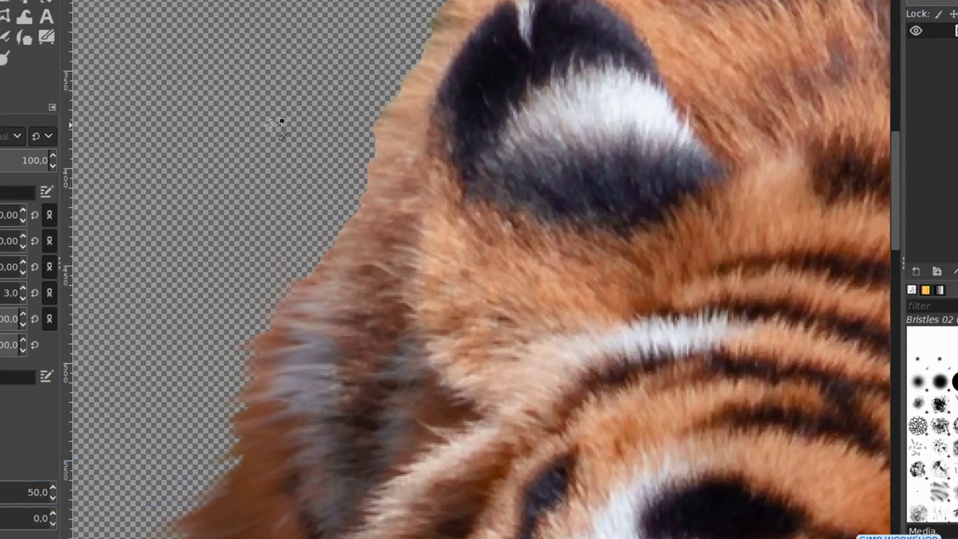
pyautogui.hotkey('ctrl', 'y')
pyautogui.hotkey('ctrl', 'y')
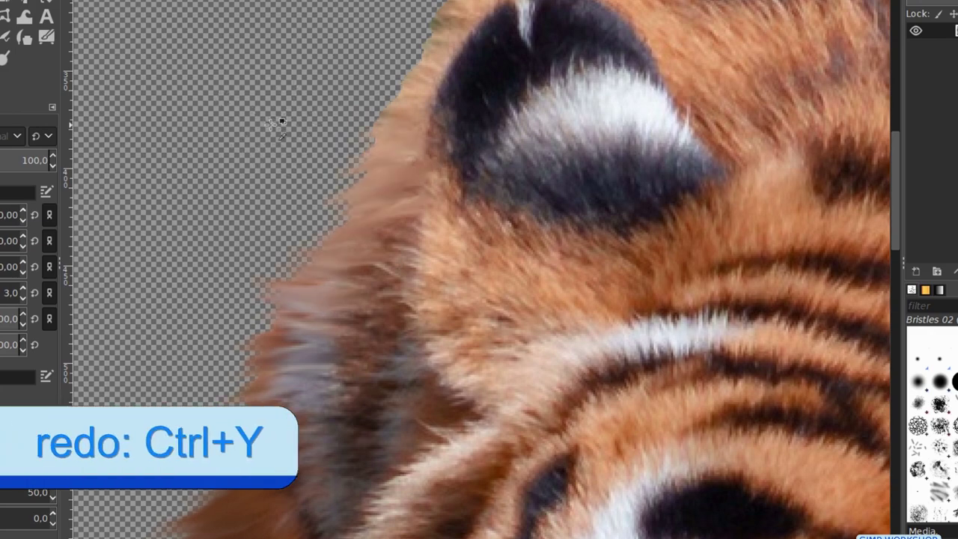
pyautogui.hotkey('ctrl', 'y')
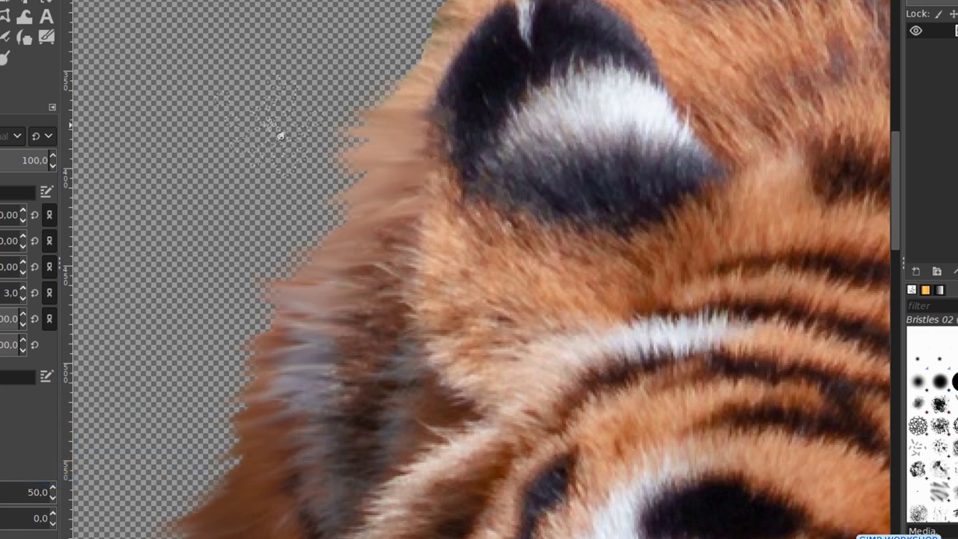
# Smudge the fur edge outward around the ear and along the underside of the outstretched front paw.
pyautogui.moveTo(270, 124); pyautogui.dragTo(205, 373)
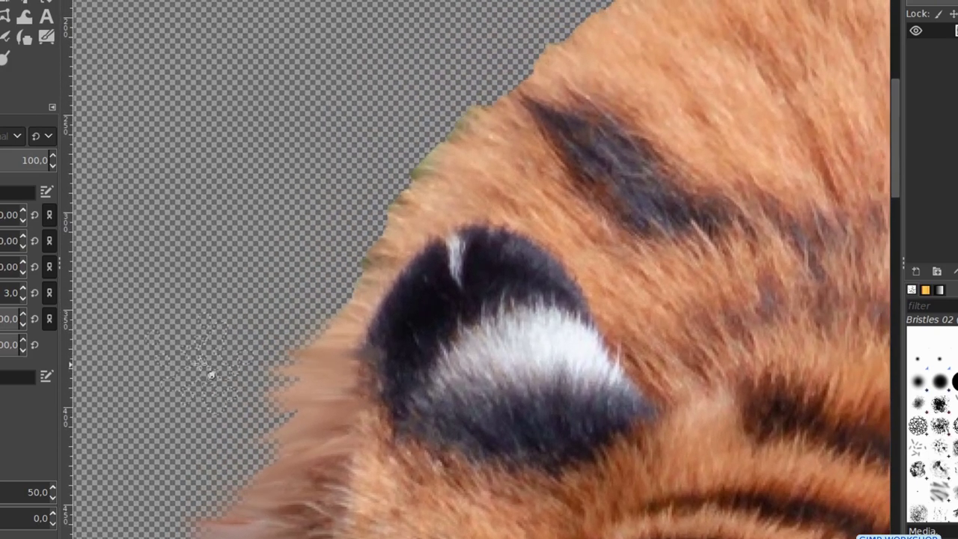
pyautogui.moveTo(360, 317)
pyautogui.mouseDown()
pyautogui.moveTo(331, 299)
pyautogui.moveTo(397, 220)
pyautogui.moveTo(370, 208)
pyautogui.moveTo(432, 173)
pyautogui.moveTo(442, 103)
pyautogui.moveTo(459, 385)
pyautogui.moveTo(538, 267)
pyautogui.moveTo(799, 253)
pyautogui.moveTo(124, 263)
pyautogui.moveTo(460, 271)
pyautogui.moveTo(791, 434)
pyautogui.moveTo(481, 124)
pyautogui.moveTo(603, 316)
pyautogui.moveTo(679, 381)
pyautogui.moveTo(452, 334)
pyautogui.moveTo(366, 242)
pyautogui.moveTo(603, 261)
pyautogui.moveTo(203, 224)
pyautogui.moveTo(590, 315)
pyautogui.moveTo(454, 199)
pyautogui.moveTo(737, 342)
pyautogui.moveTo(464, 192)
pyautogui.moveTo(486, 222)
pyautogui.moveTo(661, 327)
pyautogui.moveTo(419, 252)
pyautogui.moveTo(722, 299)
pyautogui.moveTo(201, 304)
pyautogui.moveTo(631, 316)
pyautogui.moveTo(530, 368)
pyautogui.moveTo(277, 299)
pyautogui.moveTo(696, 318)
pyautogui.moveTo(470, 270)
pyautogui.moveTo(239, 202)
pyautogui.moveTo(483, 263)
pyautogui.moveTo(256, 142)
pyautogui.moveTo(703, 292)
pyautogui.moveTo(484, 327)
pyautogui.moveTo(560, 367)
pyautogui.moveTo(463, 370)
pyautogui.moveTo(333, 352)
pyautogui.moveTo(269, 374)
pyautogui.moveTo(348, 312)
pyautogui.moveTo(333, 374)
pyautogui.moveTo(247, 389)
pyautogui.mouseUp()
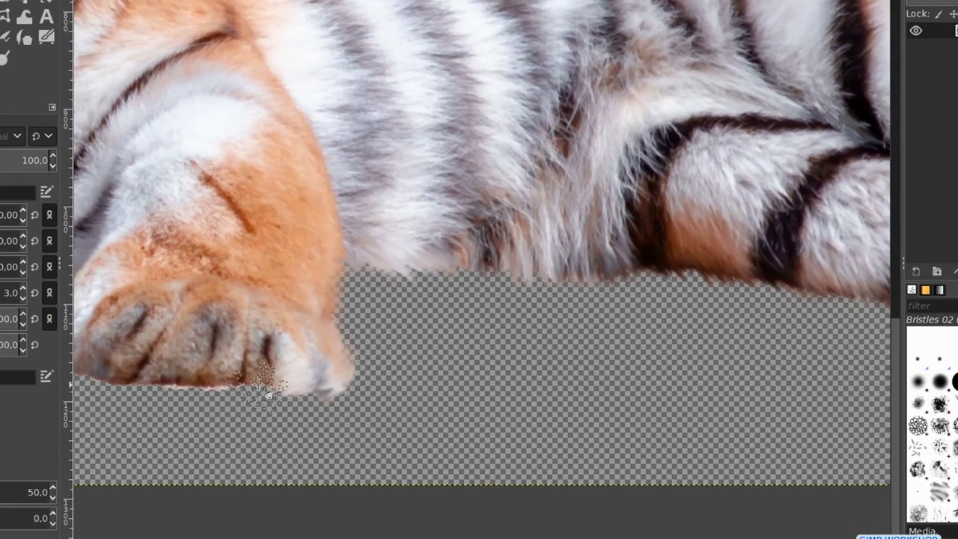
pyautogui.moveTo(615, 342)
pyautogui.mouseDown()
pyautogui.moveTo(471, 332)
pyautogui.moveTo(444, 259)
pyautogui.moveTo(371, 238)
pyautogui.moveTo(403, 215)
pyautogui.moveTo(579, 225)
pyautogui.moveTo(551, 273)
pyautogui.moveTo(423, 318)
pyautogui.mouseUp()
pyautogui.moveTo(423, 318); pyautogui.dragTo(404, 299)
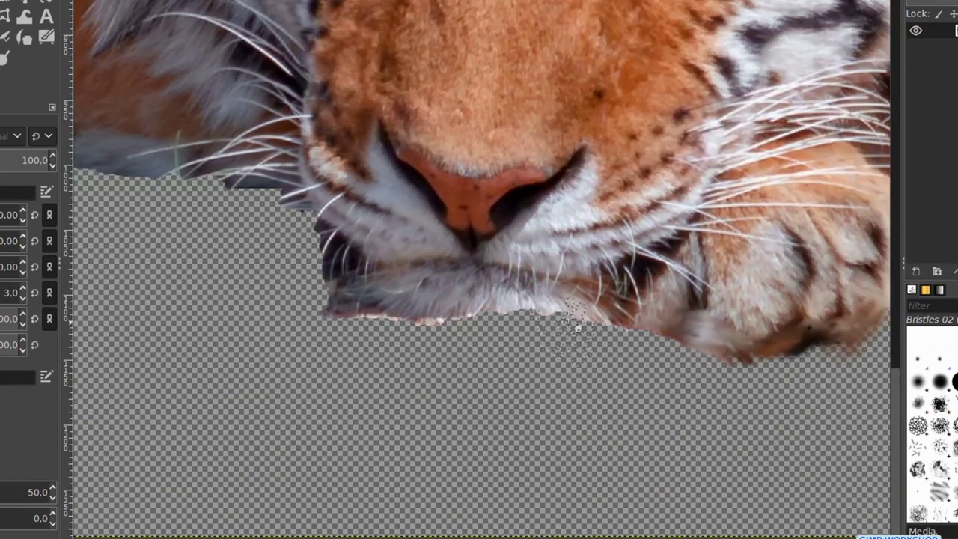
# Smudge the chin fur downward and outward over the hard cut edge below the mouth.
pyautogui.moveTo(591, 351)
pyautogui.mouseDown()
pyautogui.moveTo(539, 314)
pyautogui.moveTo(466, 318)
pyautogui.moveTo(384, 353)
pyautogui.mouseUp()
pyautogui.moveTo(524, 359); pyautogui.dragTo(557, 329)
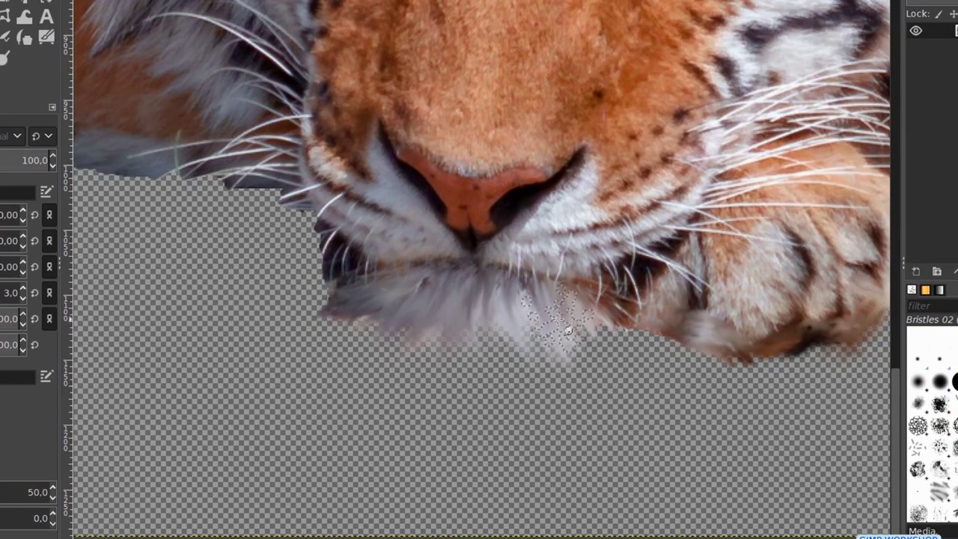
pyautogui.moveTo(479, 359)
pyautogui.mouseDown()
pyautogui.moveTo(441, 309)
pyautogui.moveTo(312, 274)
pyautogui.mouseUp()
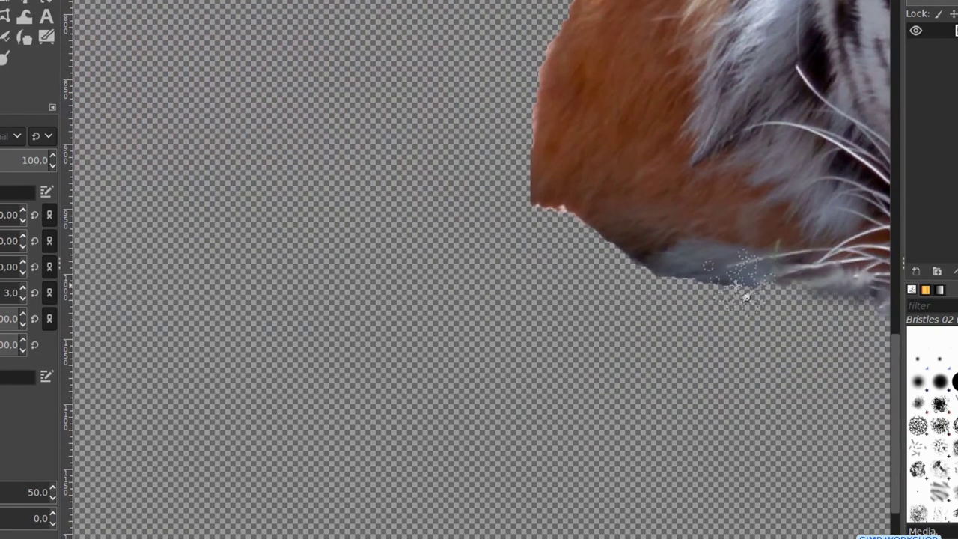
# Smudge the fur edge around the elbow and up the outer side of the shoulder, and show the whole tiger.
pyautogui.moveTo(743, 295)
pyautogui.mouseDown()
pyautogui.moveTo(612, 277)
pyautogui.moveTo(526, 228)
pyautogui.mouseUp()
pyautogui.moveTo(526, 229); pyautogui.dragTo(490, 161)
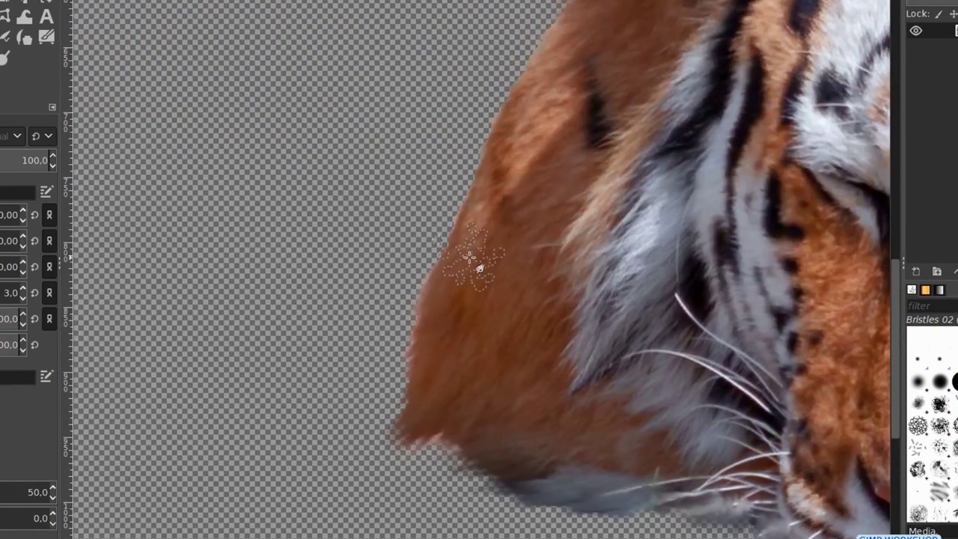
pyautogui.moveTo(475, 261)
pyautogui.mouseDown()
pyautogui.moveTo(445, 200)
pyautogui.moveTo(474, 132)
pyautogui.mouseUp()
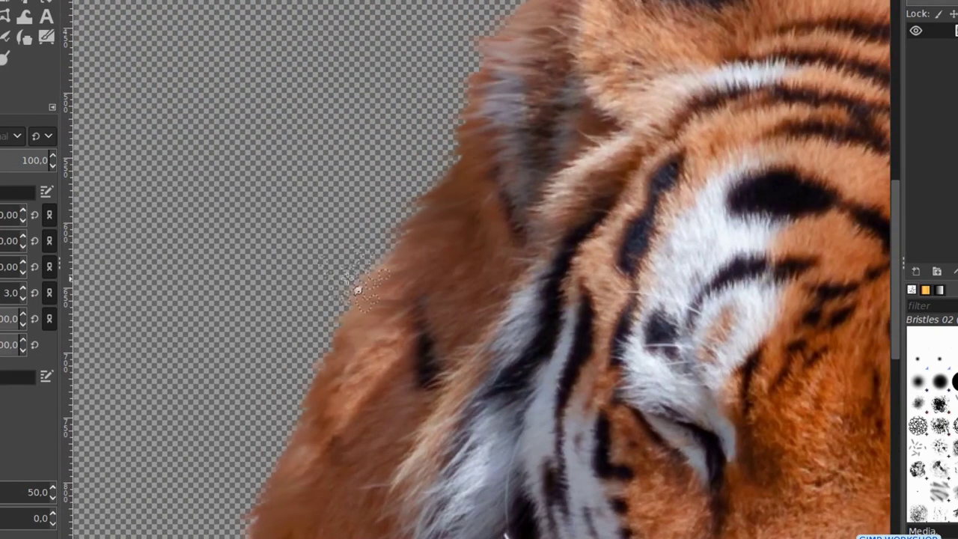
pyautogui.moveTo(356, 284); pyautogui.dragTo(387, 246)
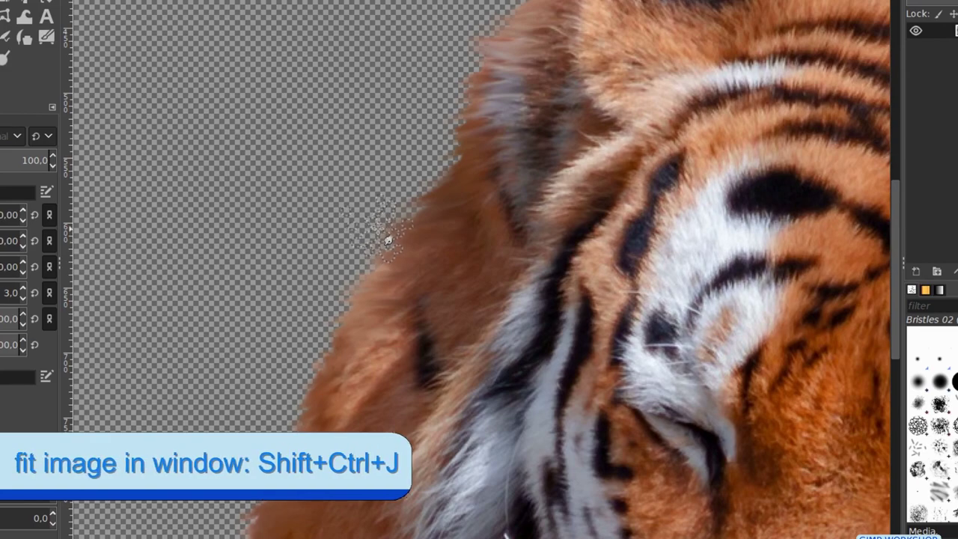
pyautogui.hotkey('shift', 'ctrl', 'j')
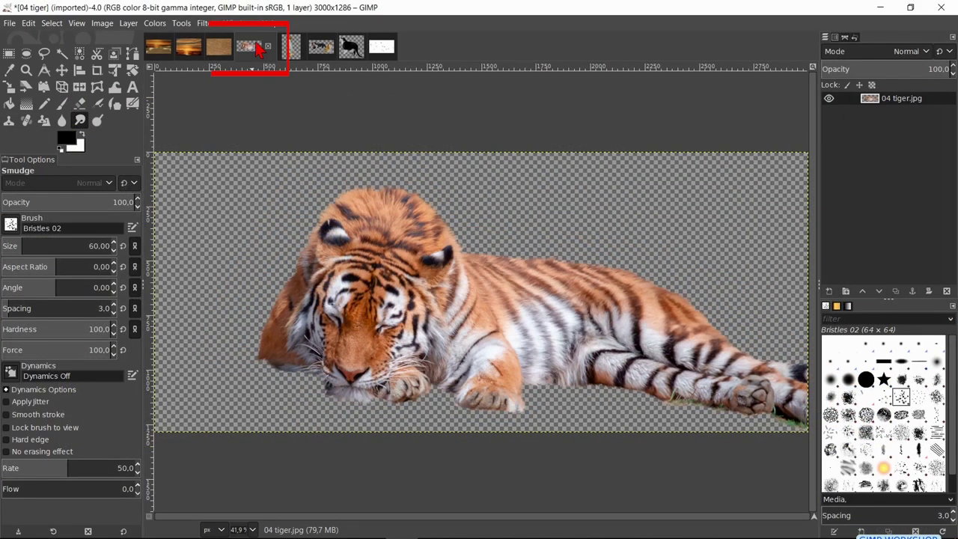
# Copy the cut-out tiger into the sand dunes composite as a new layer and rename that layer tiger.
pyautogui.moveTo(258, 50)
pyautogui.mouseDown()
pyautogui.moveTo(159, 49)
pyautogui.moveTo(302, 189)
pyautogui.mouseUp()
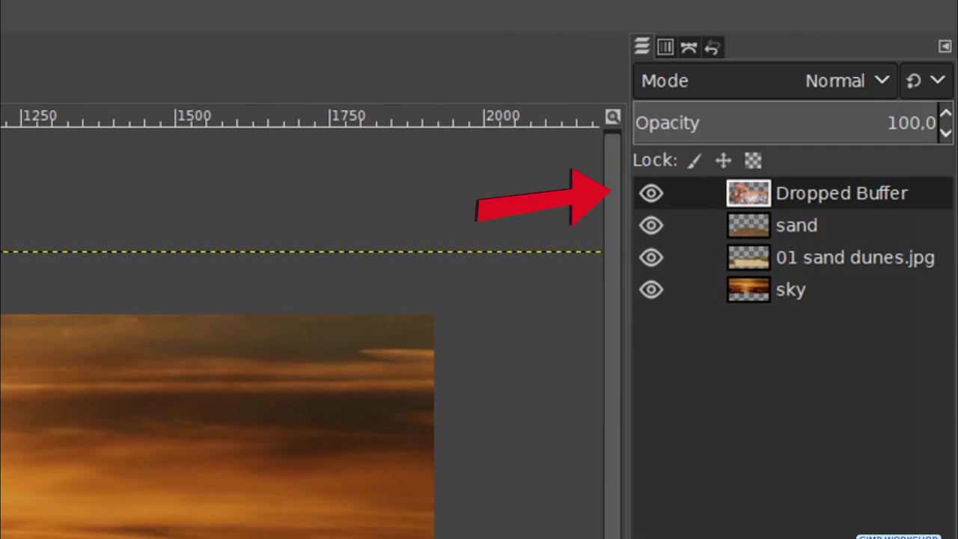
pyautogui.doubleClick(802, 196)
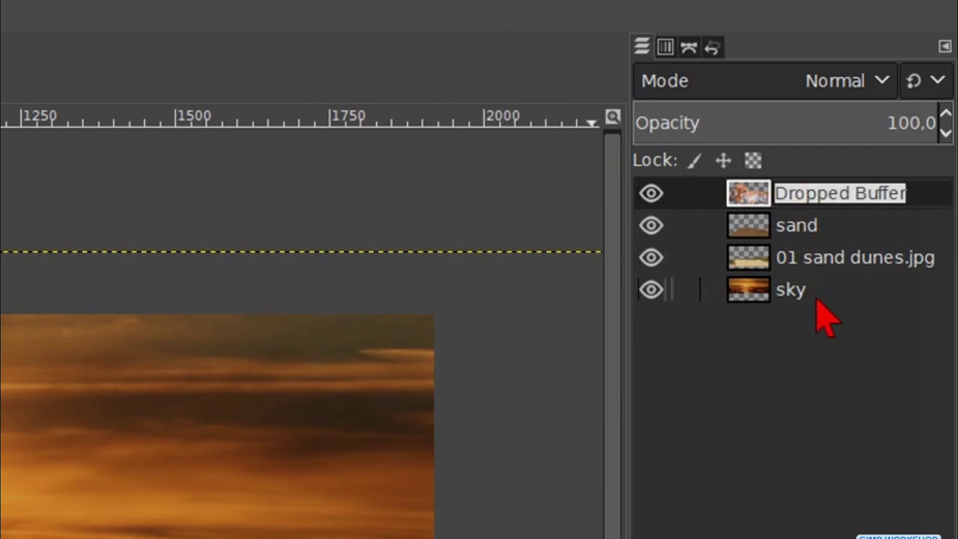
pyautogui.write('tiger')
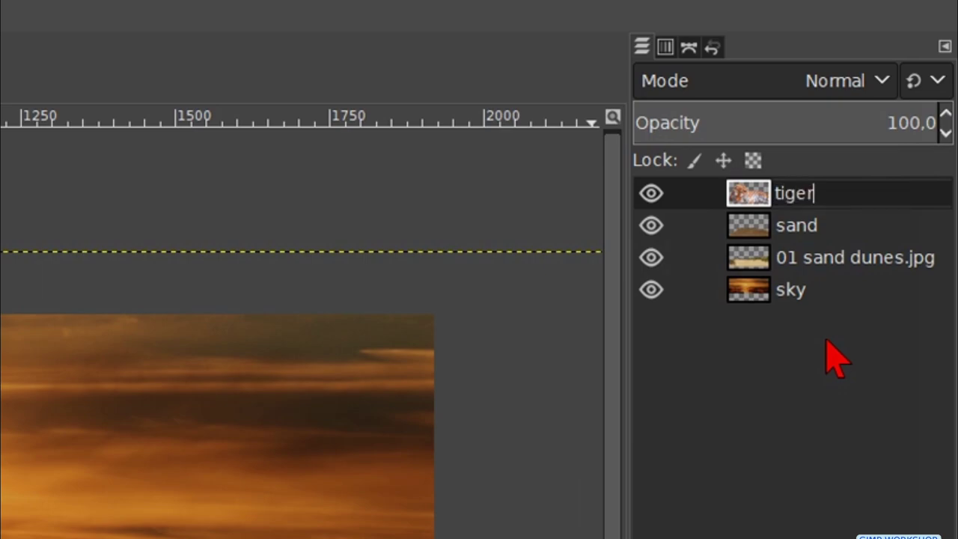
pyautogui.press('Return')
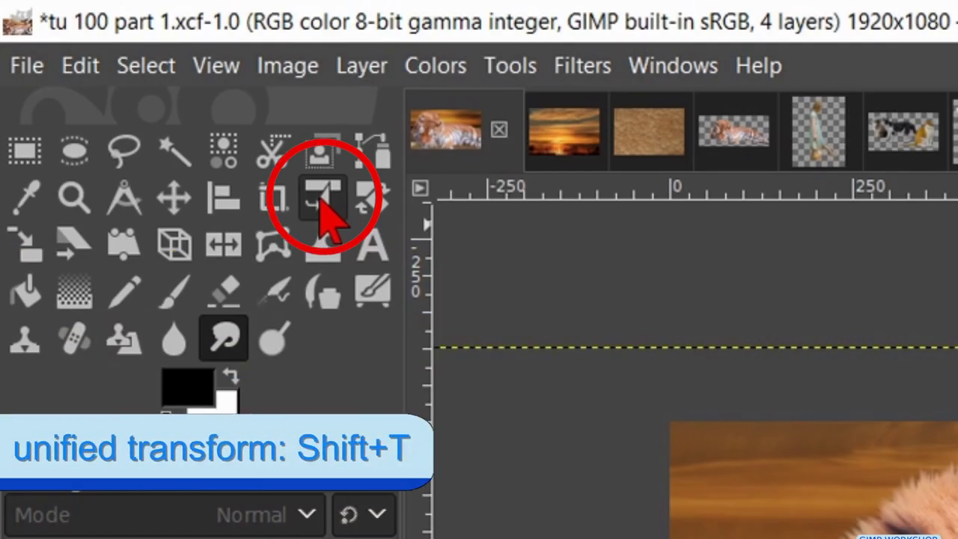
# Set up Unified Transform for the tiger layer with preview image opacity 49.6 and the Scale constraint enabled.
pyautogui.click(322, 199)
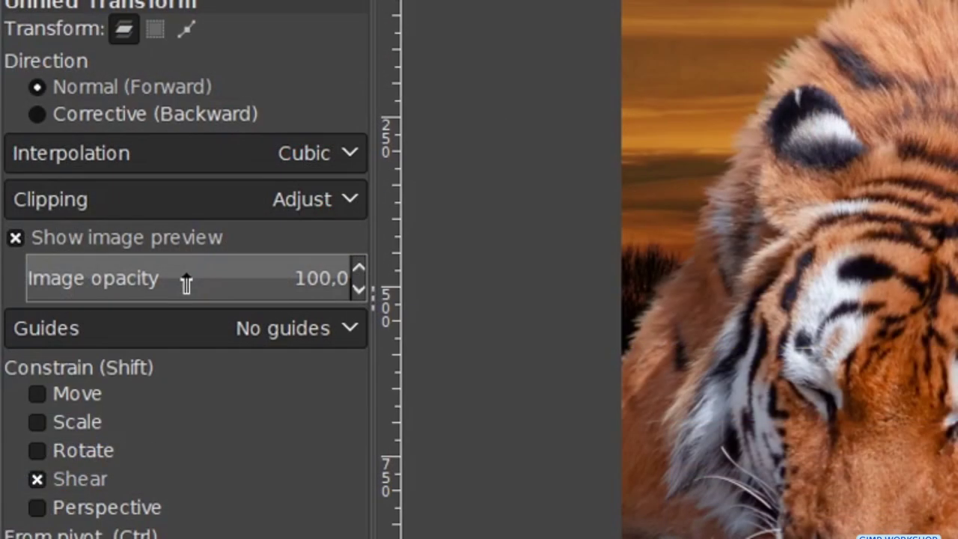
pyautogui.click(187, 282)
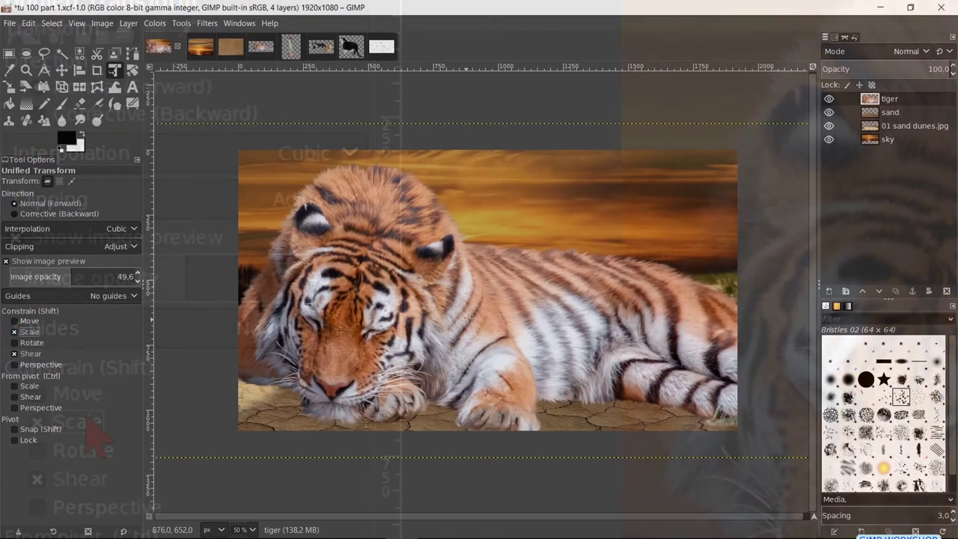
# Scale the tiger layer down proportionally until its bounding box roughly matches the width of the image.
pyautogui.click(489, 306)
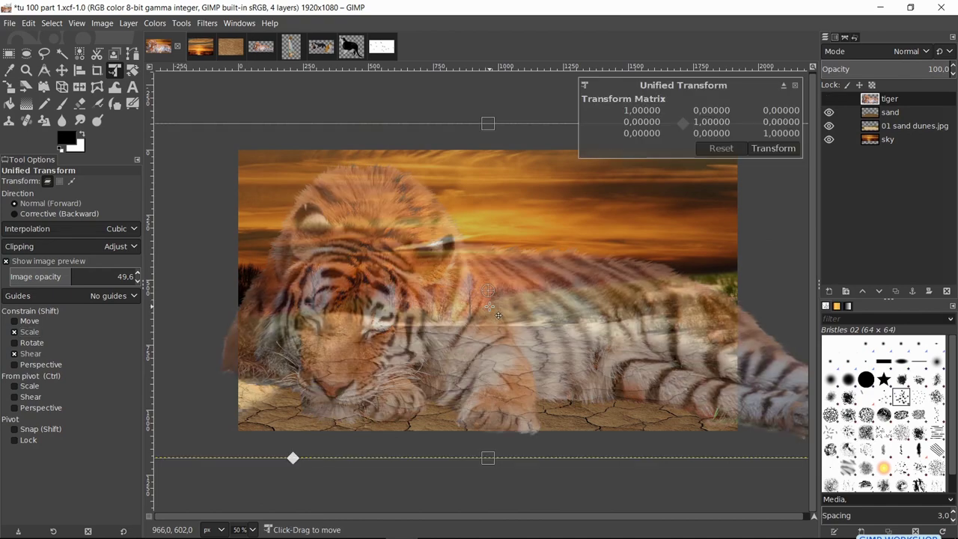
pyautogui.scroll(-1, 489, 306)
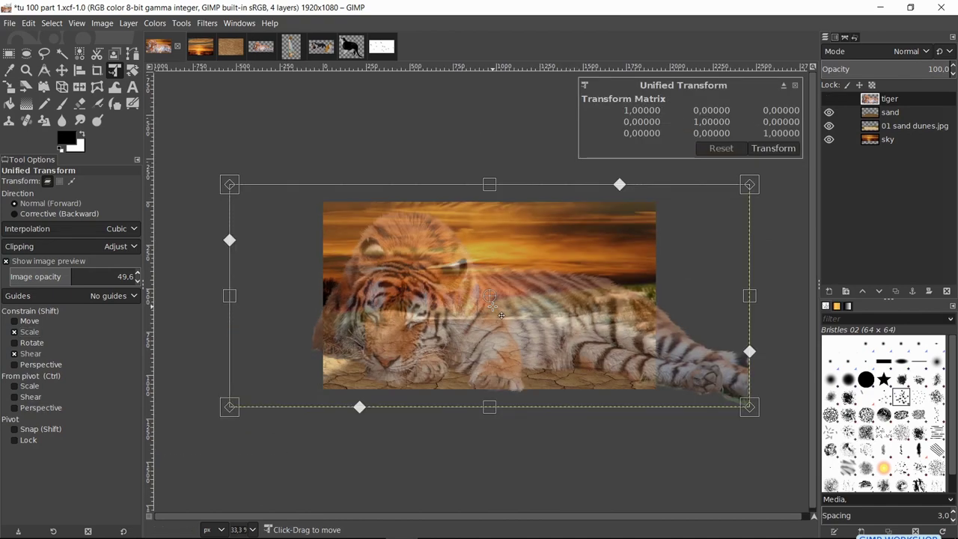
pyautogui.moveTo(232, 299); pyautogui.dragTo(328, 299)
pyautogui.moveTo(688, 295); pyautogui.dragTo(658, 295)
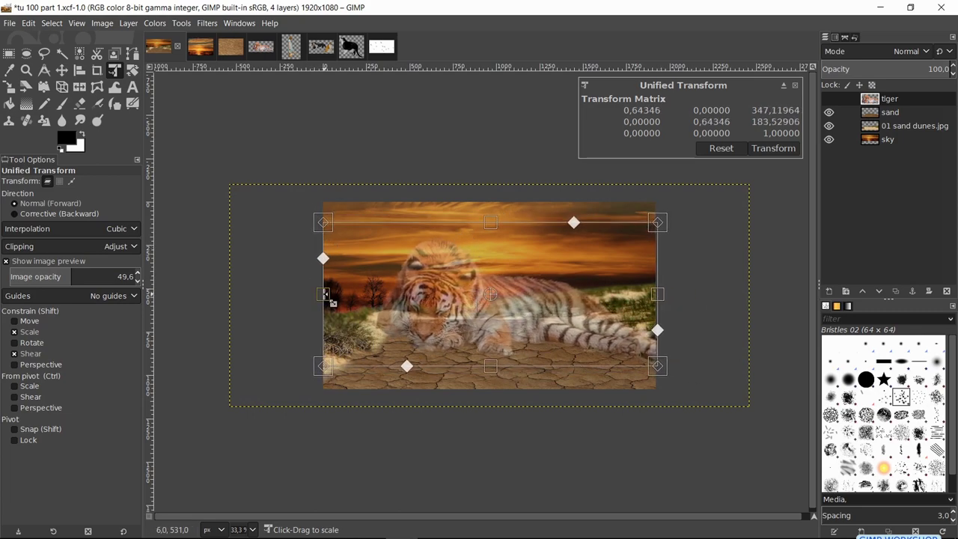
# Rotate the tiger slightly counterclockwise, nudge it into place on the cracked sand, and apply the transform.
pyautogui.moveTo(325, 295); pyautogui.dragTo(327, 296)
pyautogui.moveTo(546, 279); pyautogui.dragTo(549, 279)
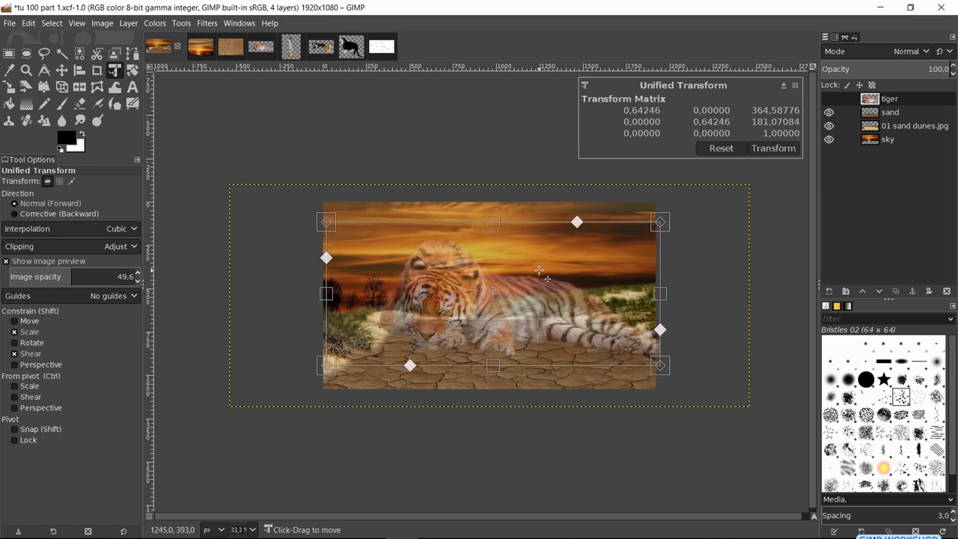
pyautogui.moveTo(699, 302); pyautogui.dragTo(699, 291)
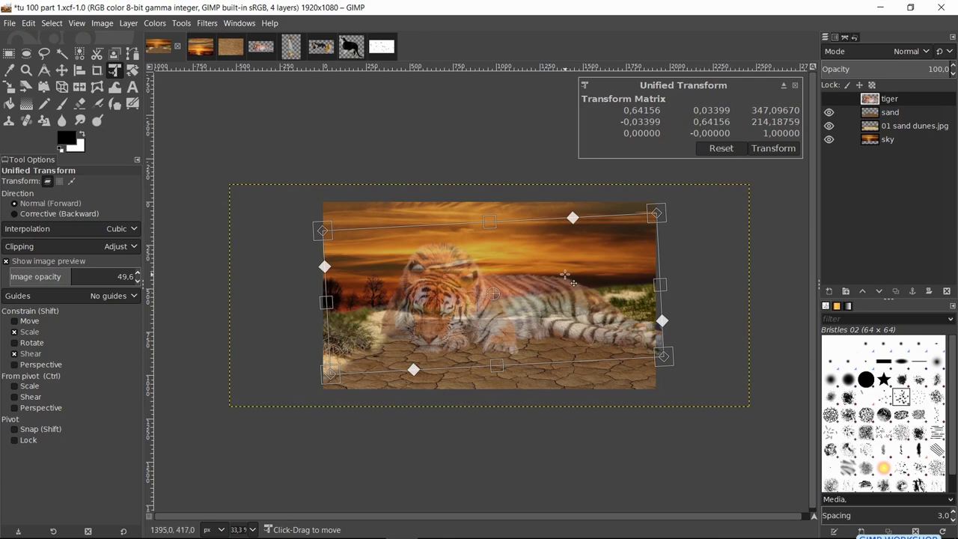
pyautogui.moveTo(565, 274); pyautogui.dragTo(560, 276)
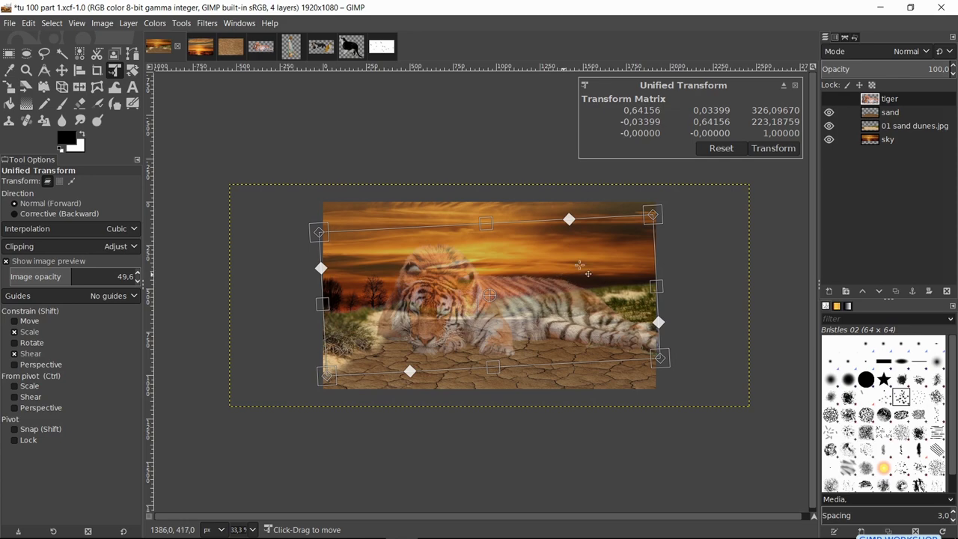
pyautogui.click(769, 150)
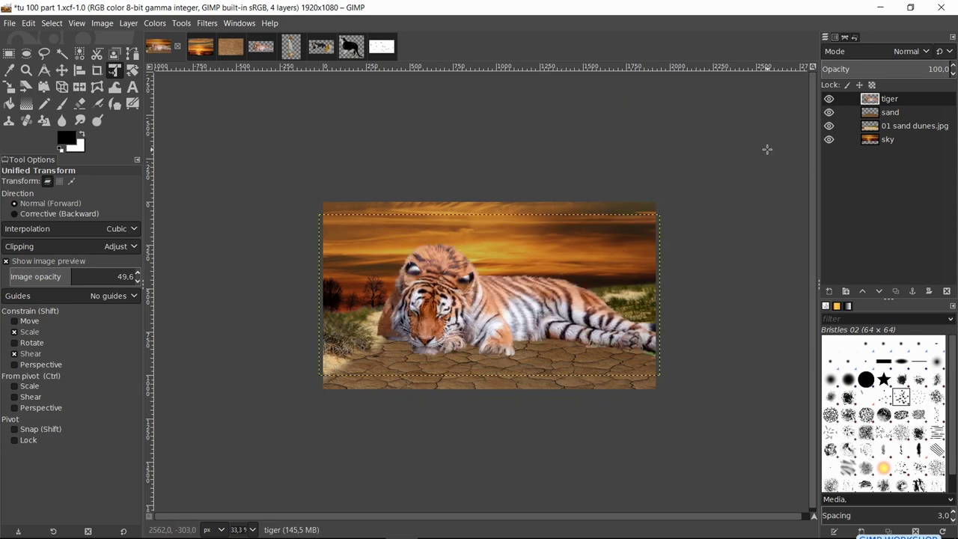
# Resize the tiger layer's boundary to the image size.
pyautogui.hotkey('ctrl', 'shift', 'j')
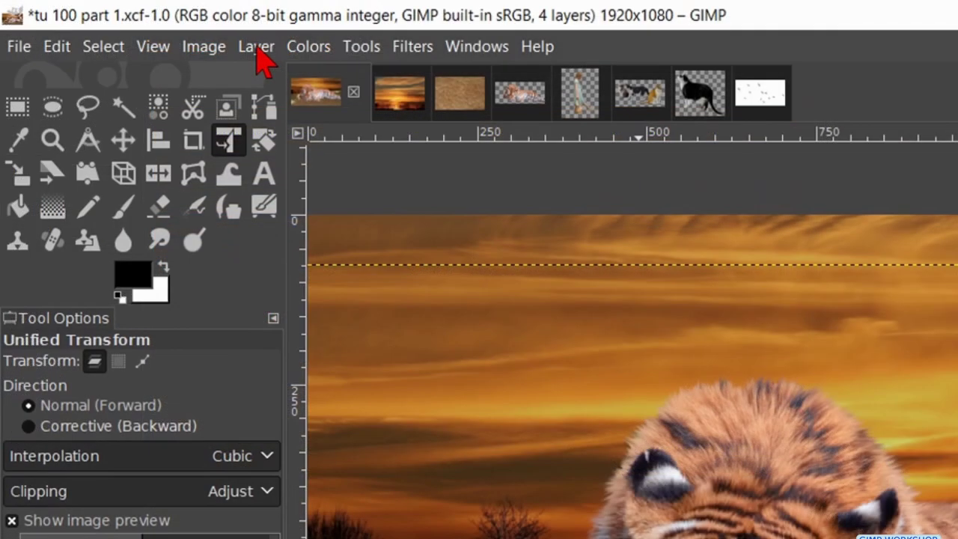
pyautogui.click(130, 24)
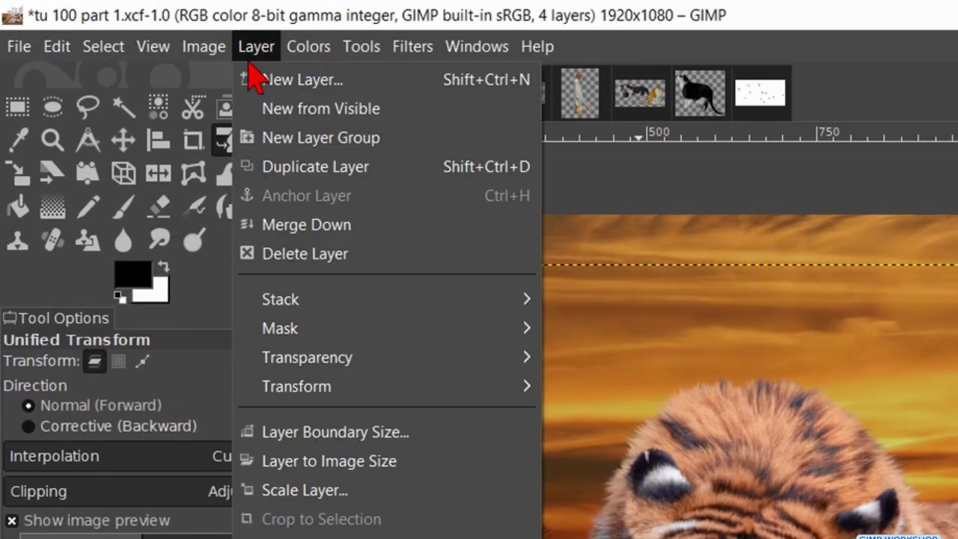
pyautogui.click(334, 460)
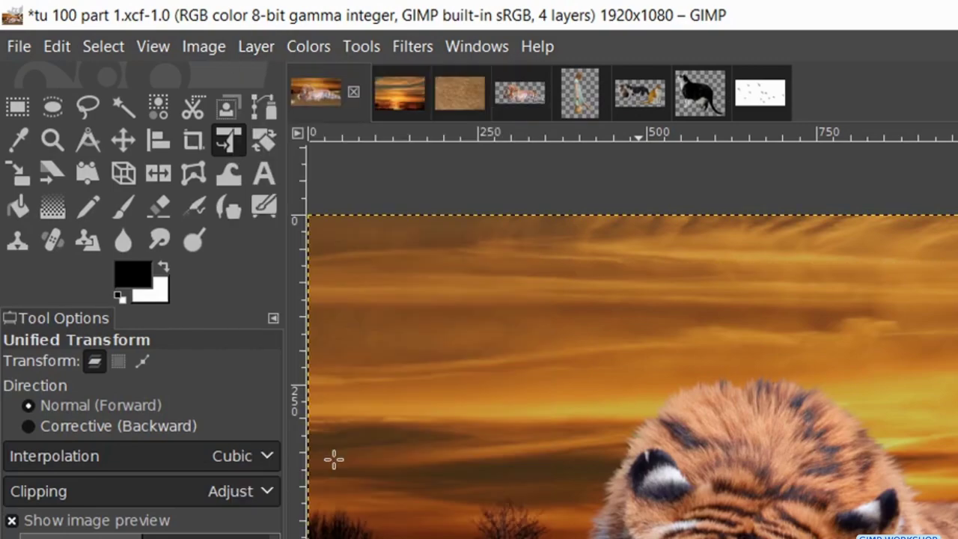
# Apply Color Balance to the tiger's midtones with Cyan-Red at 5 and Yellow-Blue at -17.
pyautogui.click(308, 46)
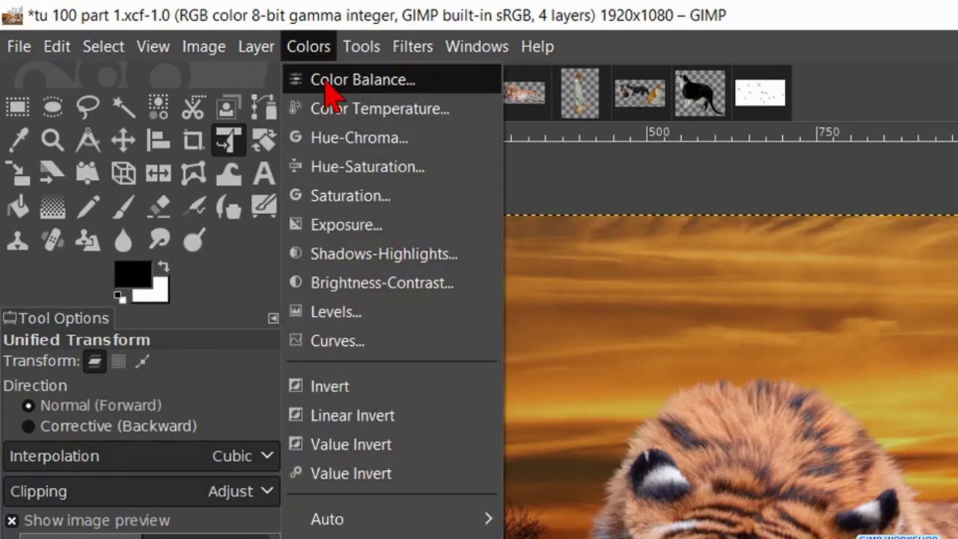
pyautogui.click(328, 89)
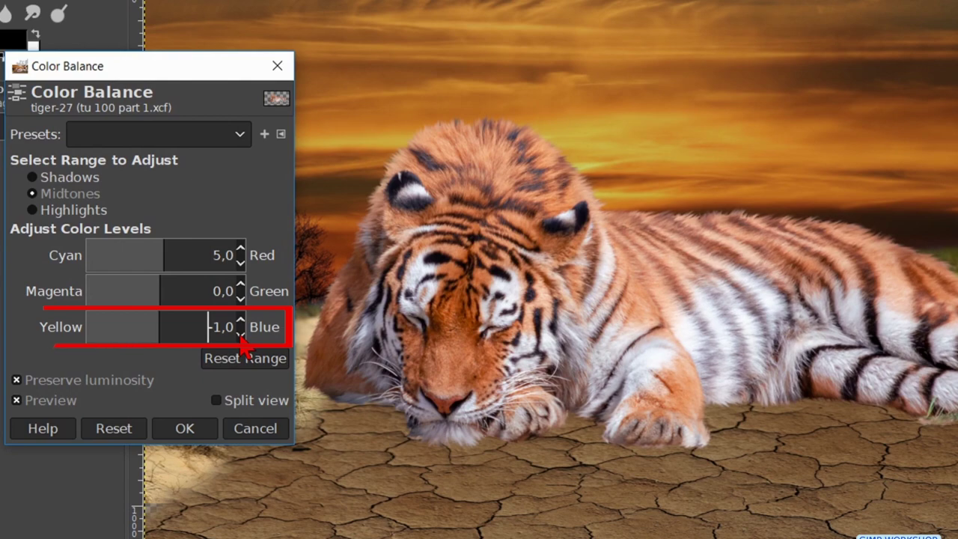
pyautogui.scroll(-5, 241, 337)
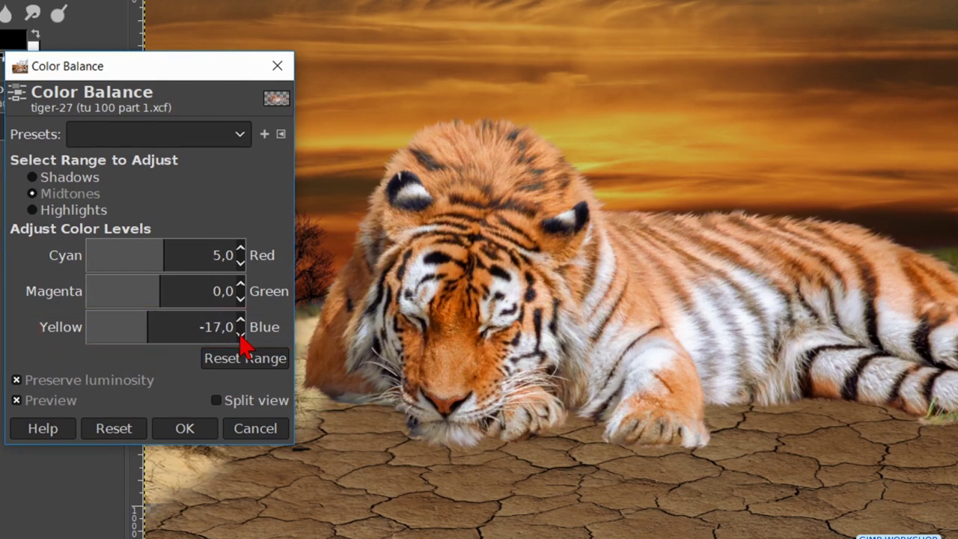
pyautogui.click(182, 432)
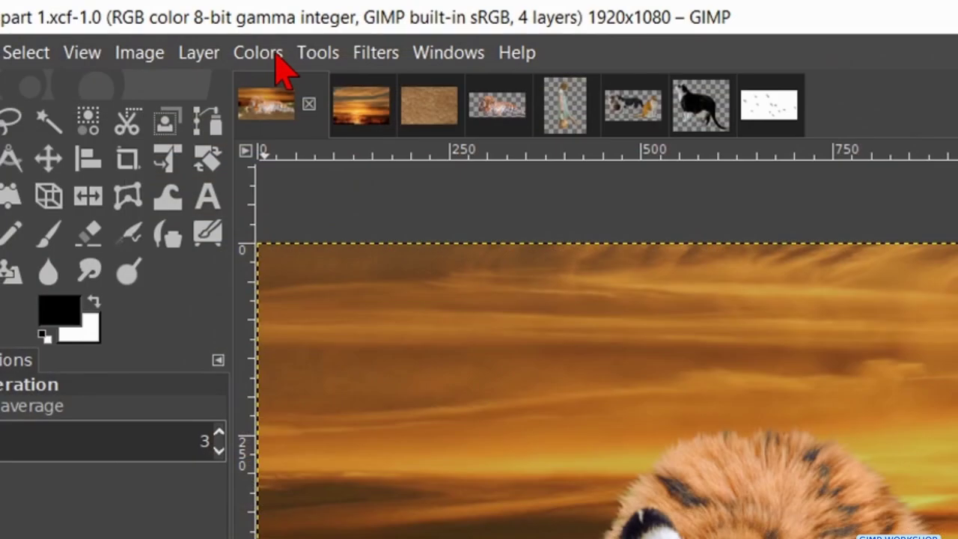
# Darken the tiger layer with a Value curve bent downward in both the darker and the lighter tones.
pyautogui.click(276, 58)
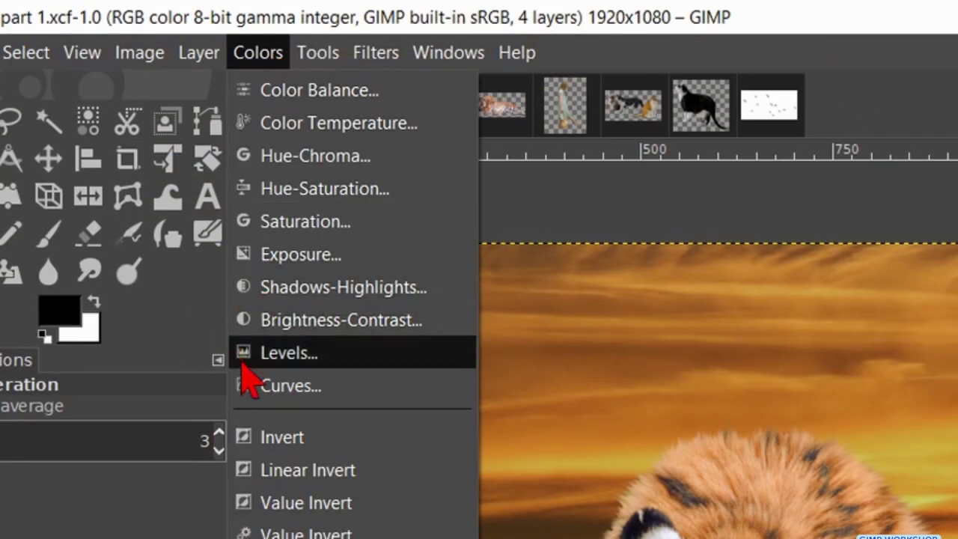
pyautogui.click(266, 395)
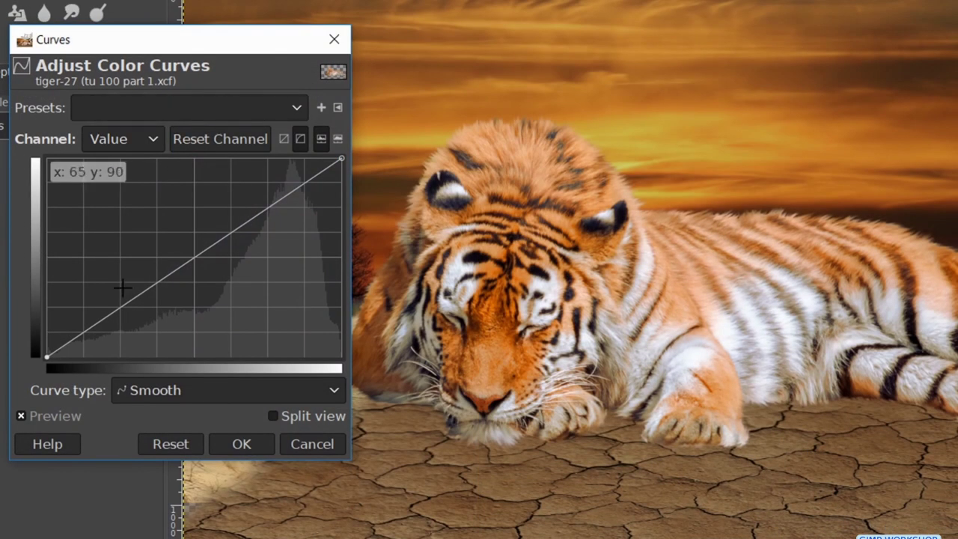
pyautogui.moveTo(116, 304); pyautogui.dragTo(174, 308)
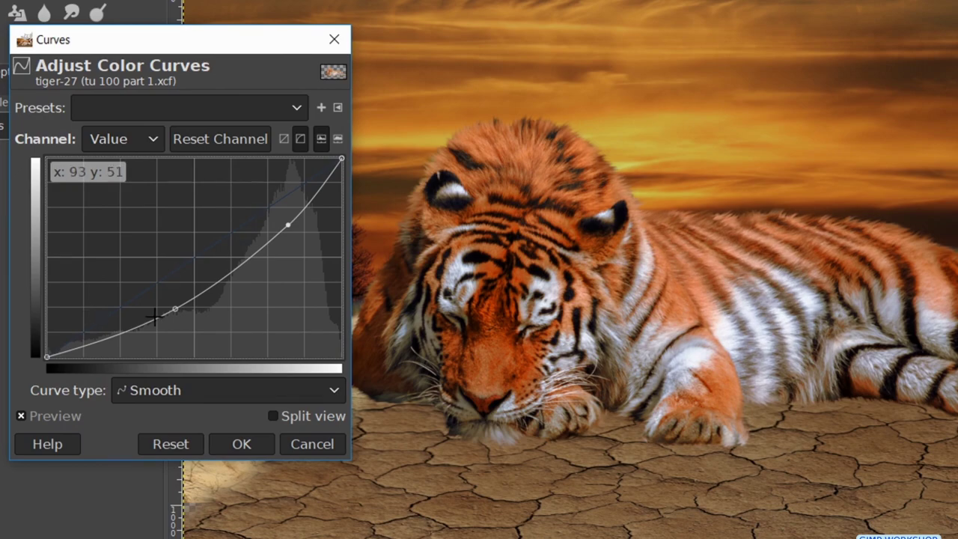
pyautogui.moveTo(154, 316); pyautogui.dragTo(153, 308)
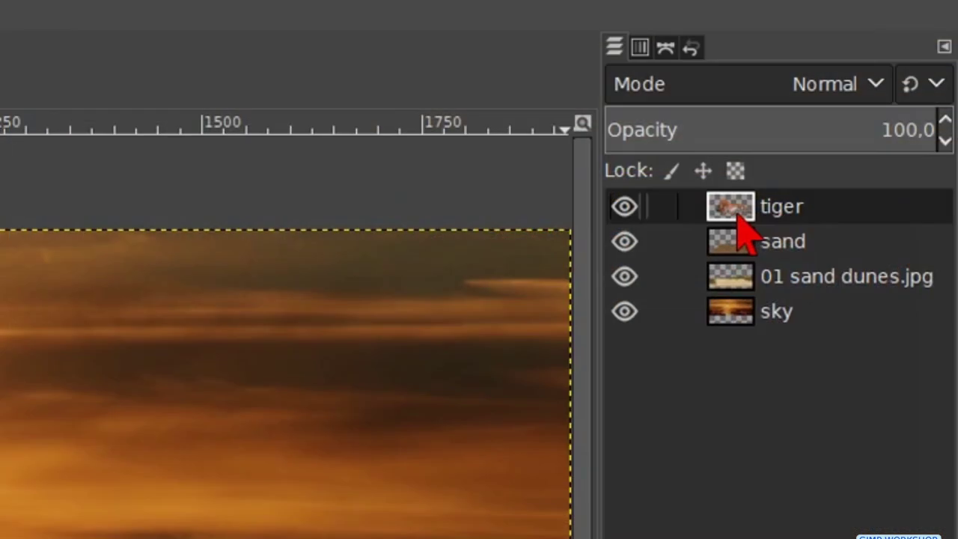
# Turn the tiger layer's alpha into a selection and fill it with black on a new transparent layer named shadow tiger.
pyautogui.rightClick(738, 215)
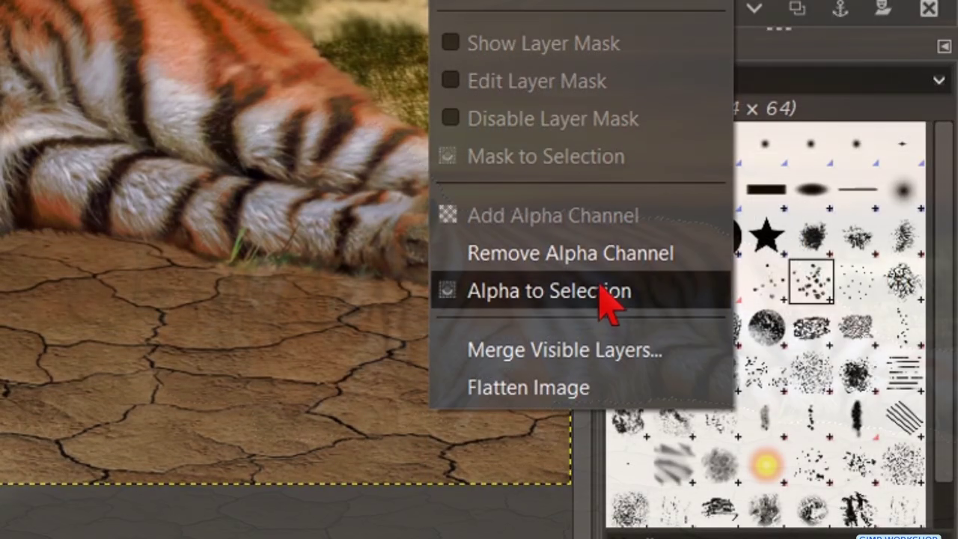
pyautogui.click(603, 291)
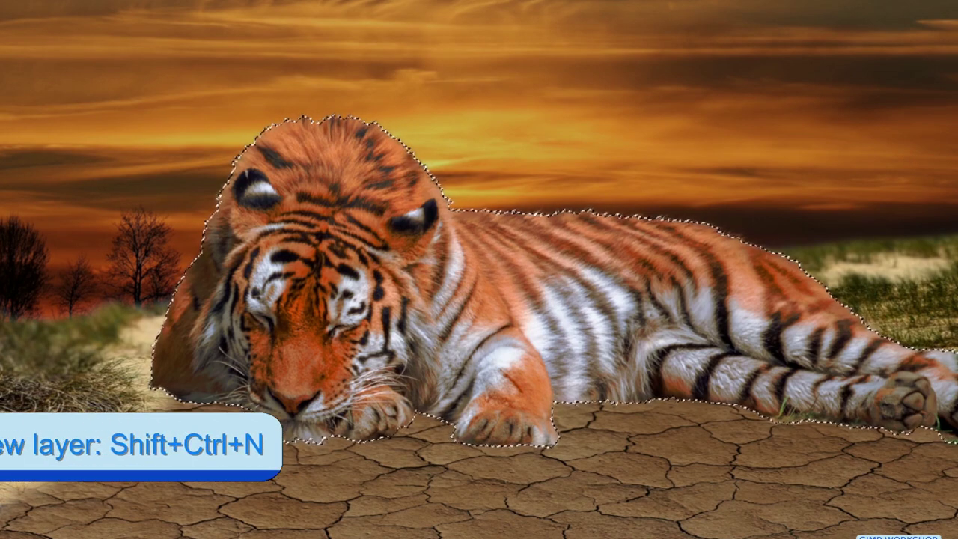
pyautogui.hotkey('shift', 'ctrl', 'n')
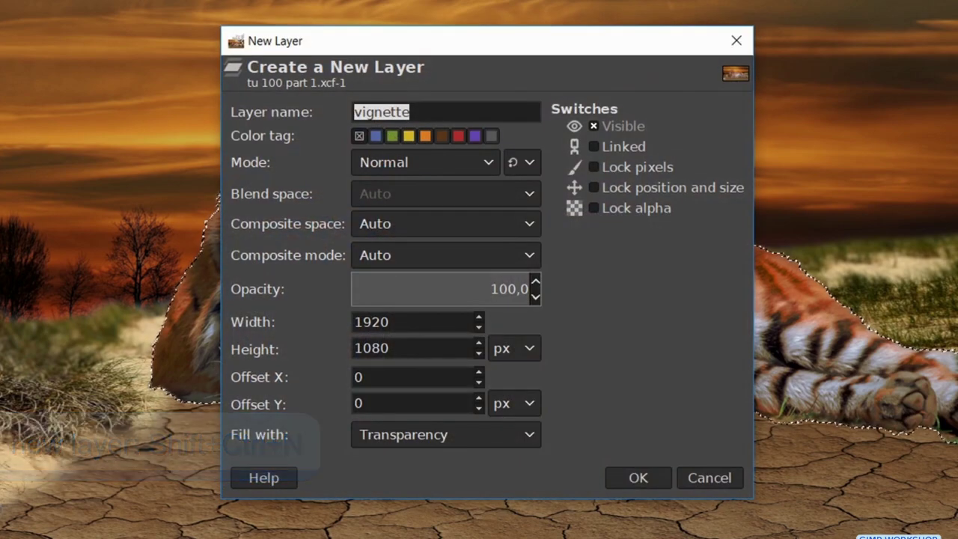
pyautogui.write('shado')
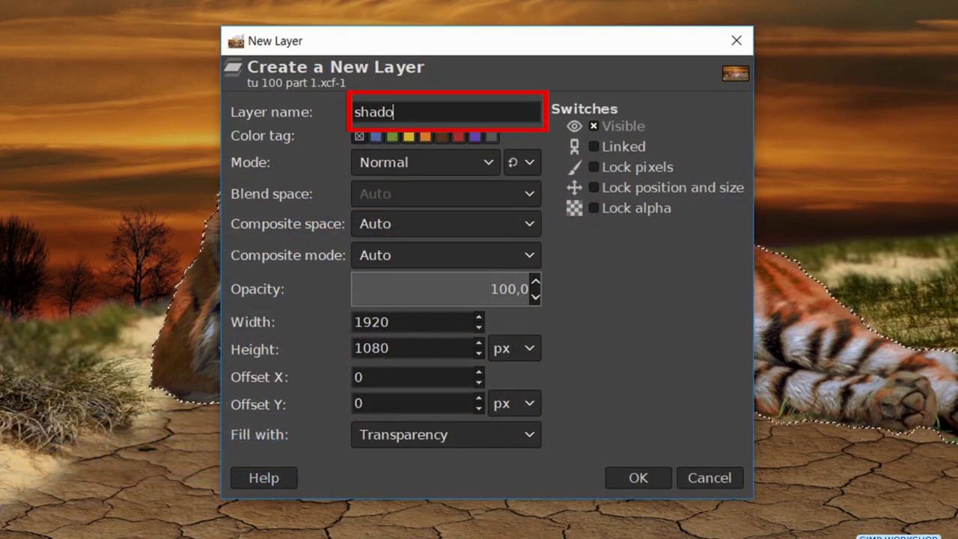
pyautogui.write('w tiger')
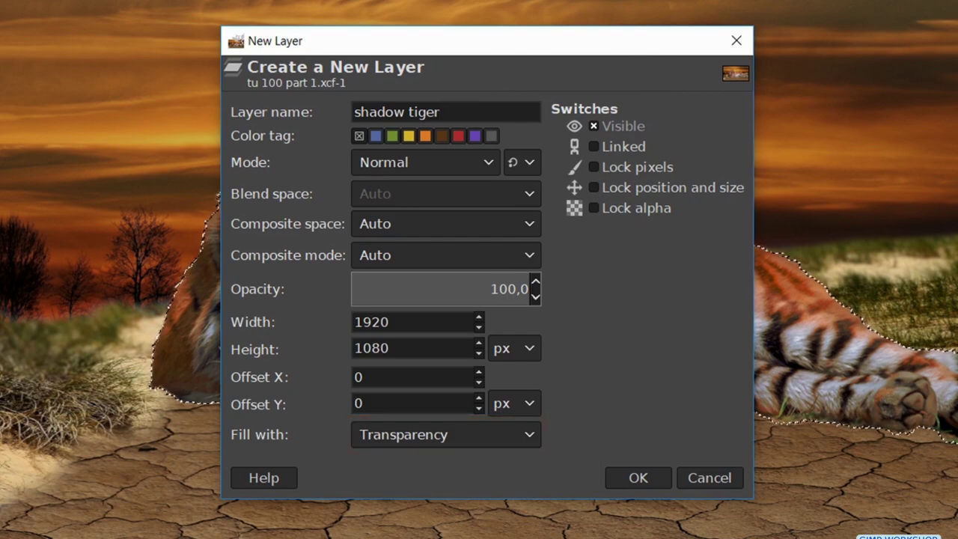
pyautogui.click(637, 478)
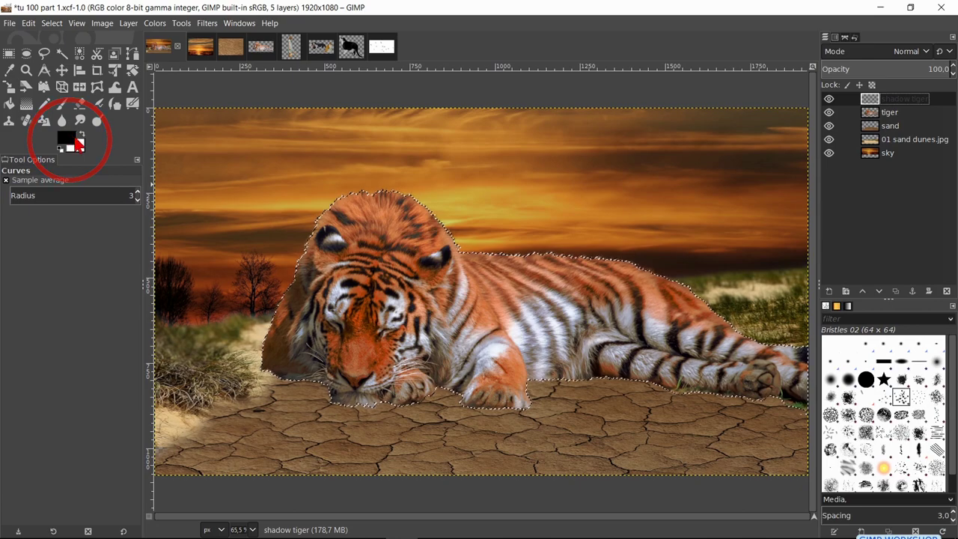
pyautogui.moveTo(72, 142); pyautogui.dragTo(187, 216)
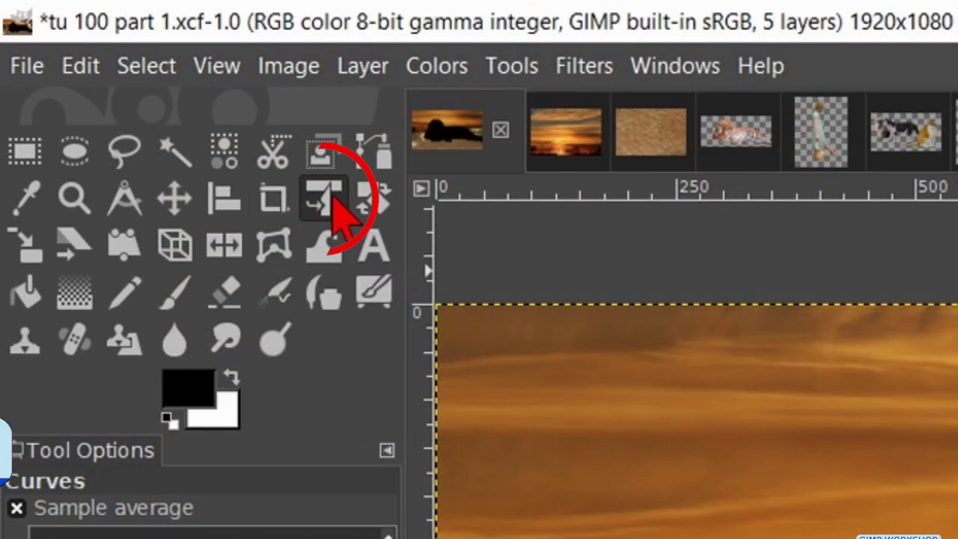
# Start Unified Transform on the shadow tiger layer with the Scale and Shear constraints off, and hide that layer.
pyautogui.click(340, 214)
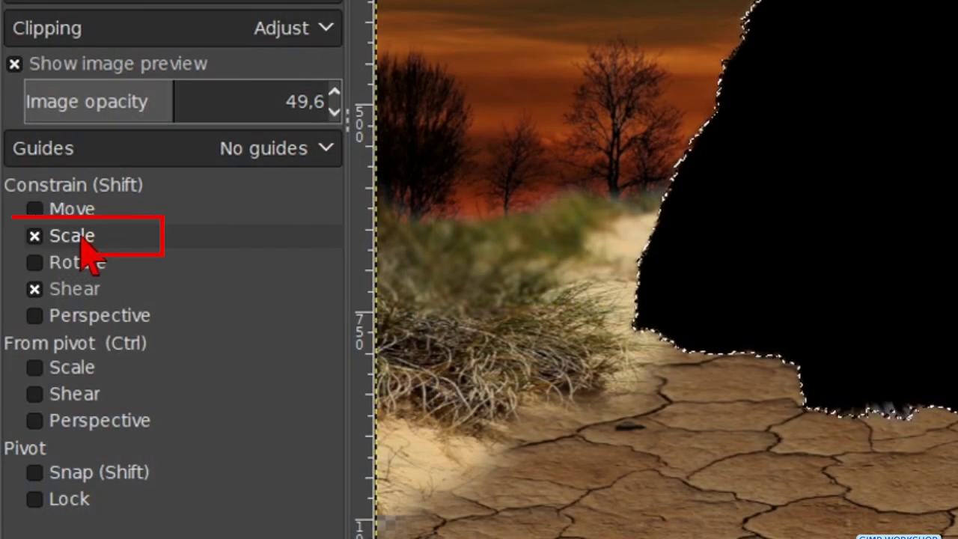
pyautogui.click(82, 243)
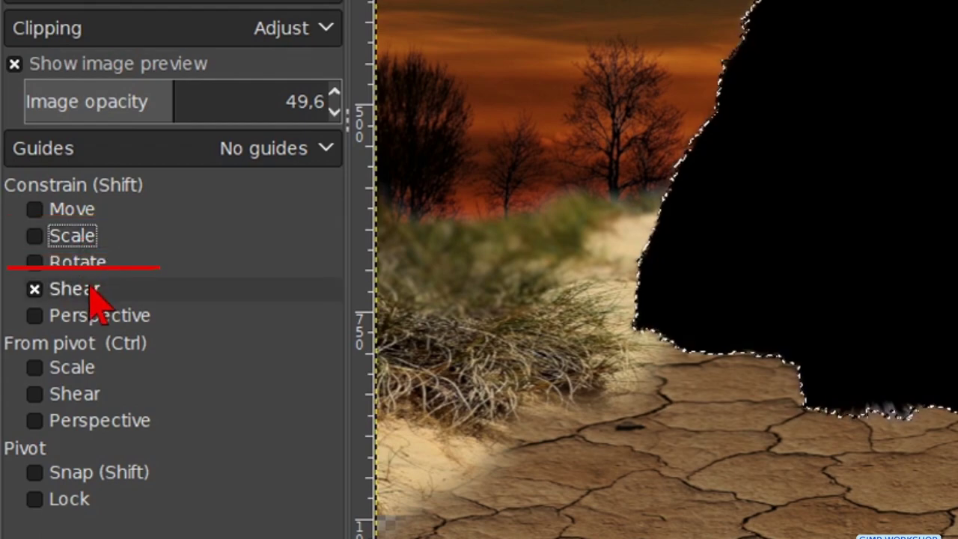
pyautogui.click(91, 292)
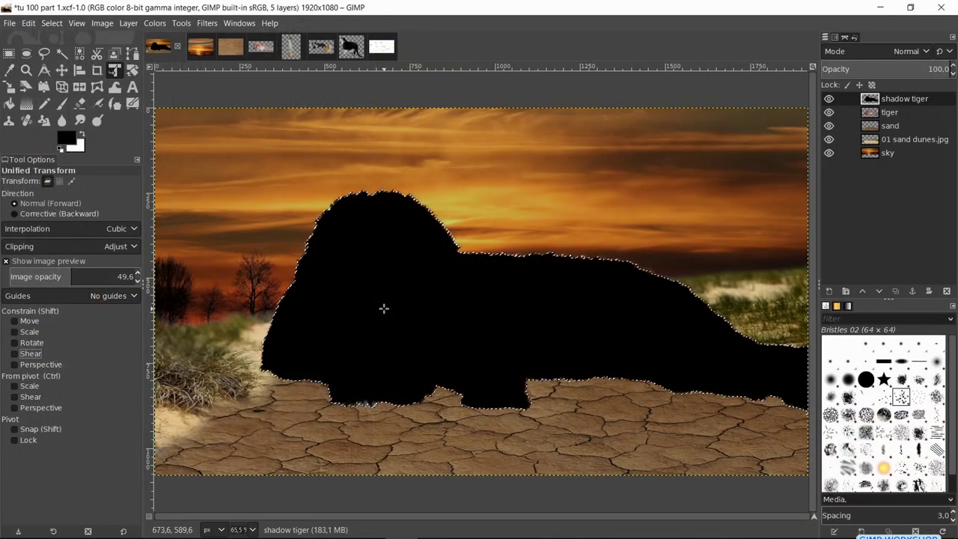
pyautogui.click(383, 308)
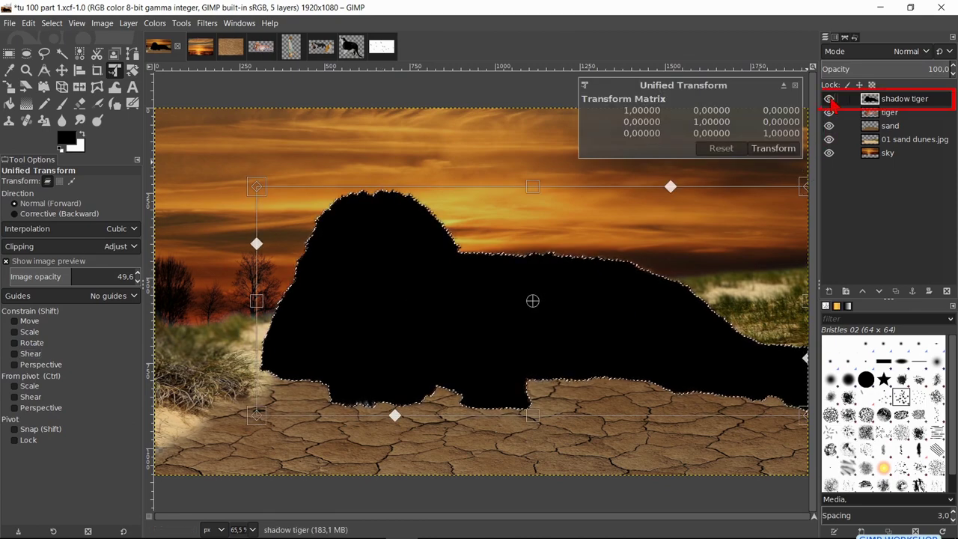
pyautogui.click(829, 99)
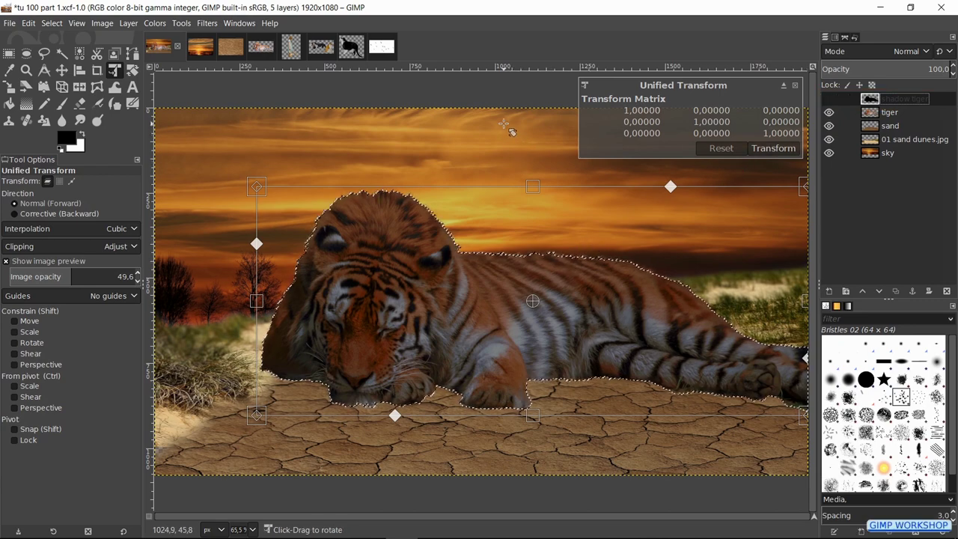
# Flip the black tiger shape vertically below the tiger and move it up against the paws.
pyautogui.keyDown('ctrl'); pyautogui.scroll(-1, 503, 124); pyautogui.keyUp('ctrl')
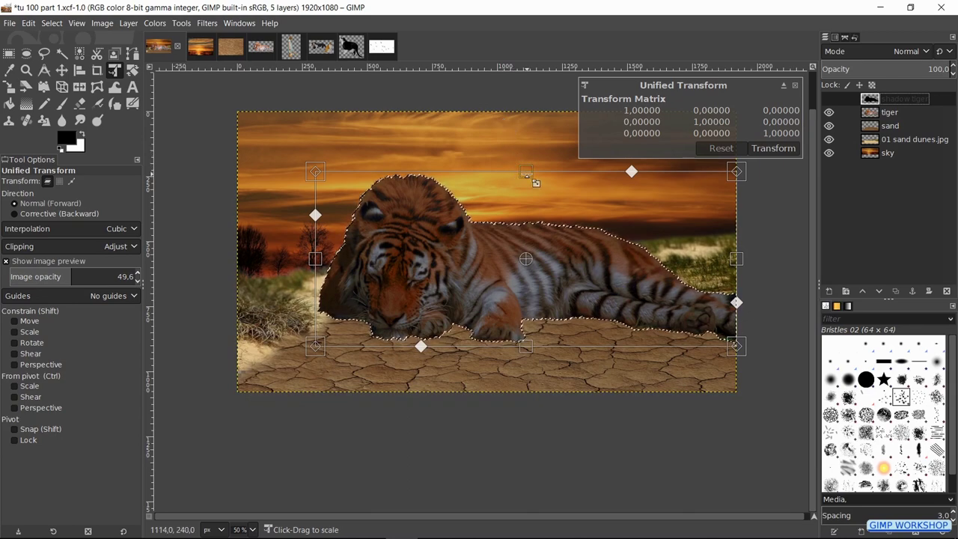
pyautogui.moveTo(526, 173); pyautogui.dragTo(526, 471)
pyautogui.moveTo(568, 417); pyautogui.dragTo(569, 387)
# Adjust the flipped tiger shadow's perspective, raising its upper edge beneath the tiger and extending its lower right corner outward, and apply the transform.
pyautogui.moveTo(736, 316); pyautogui.dragTo(756, 308)
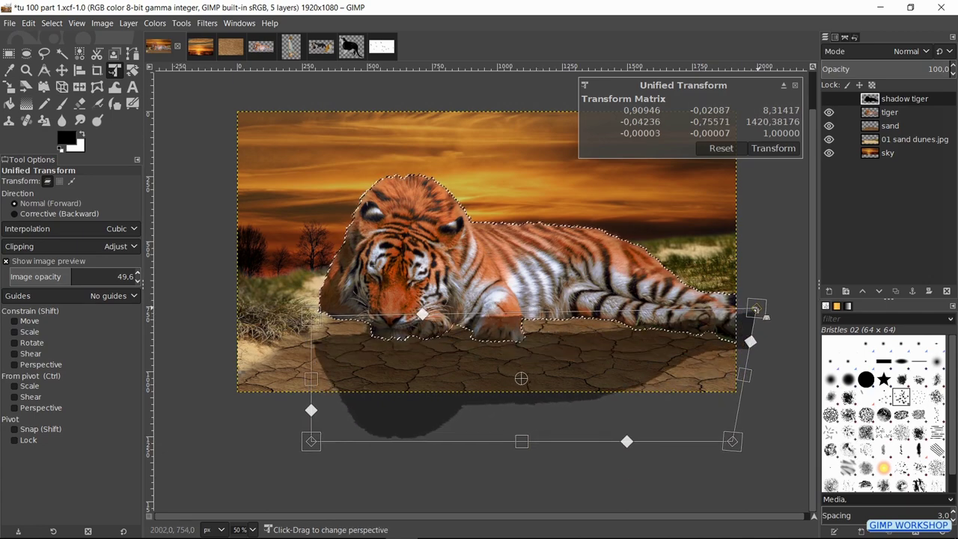
pyautogui.moveTo(542, 316); pyautogui.dragTo(542, 299)
pyautogui.moveTo(312, 299); pyautogui.dragTo(321, 279)
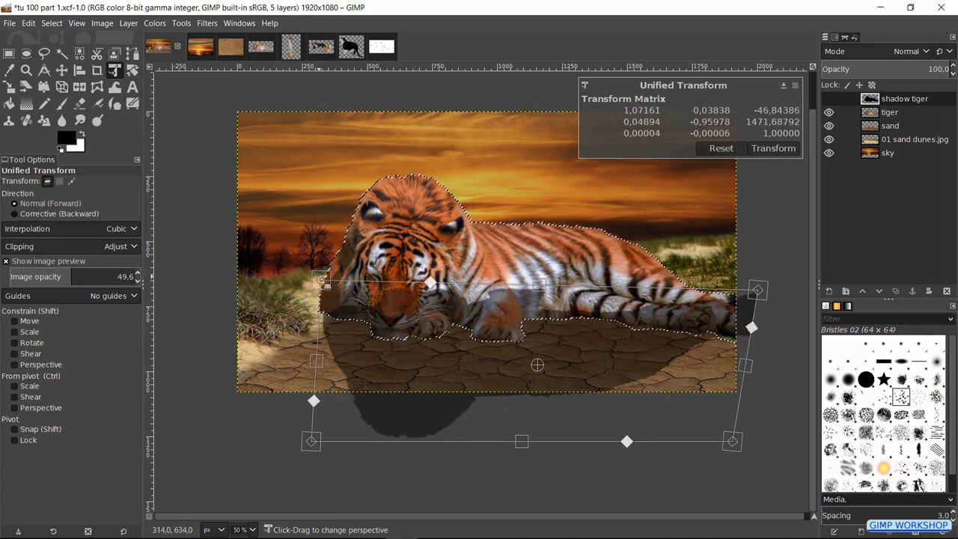
pyautogui.moveTo(754, 290); pyautogui.dragTo(757, 302)
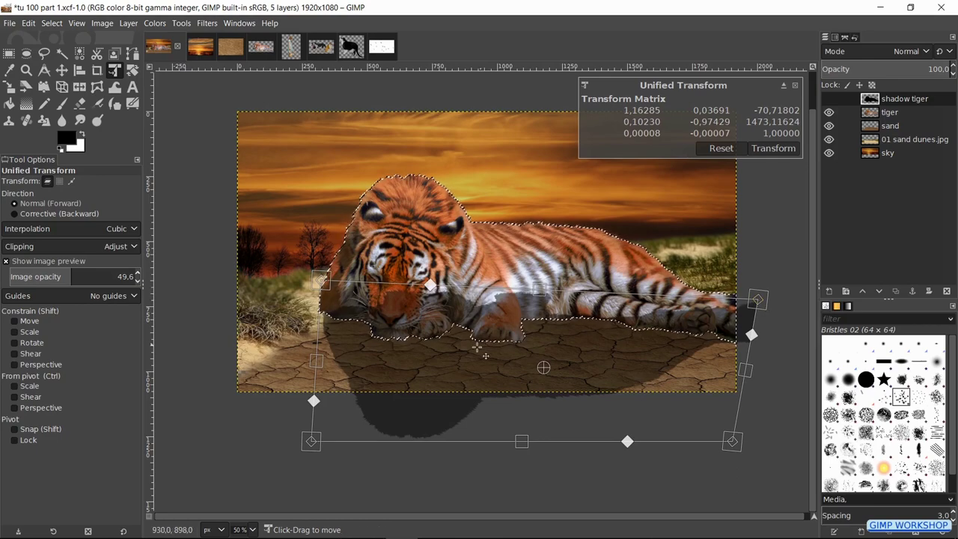
pyautogui.moveTo(476, 346); pyautogui.dragTo(459, 361)
pyautogui.moveTo(748, 335); pyautogui.dragTo(748, 330)
pyautogui.moveTo(729, 437); pyautogui.dragTo(784, 494)
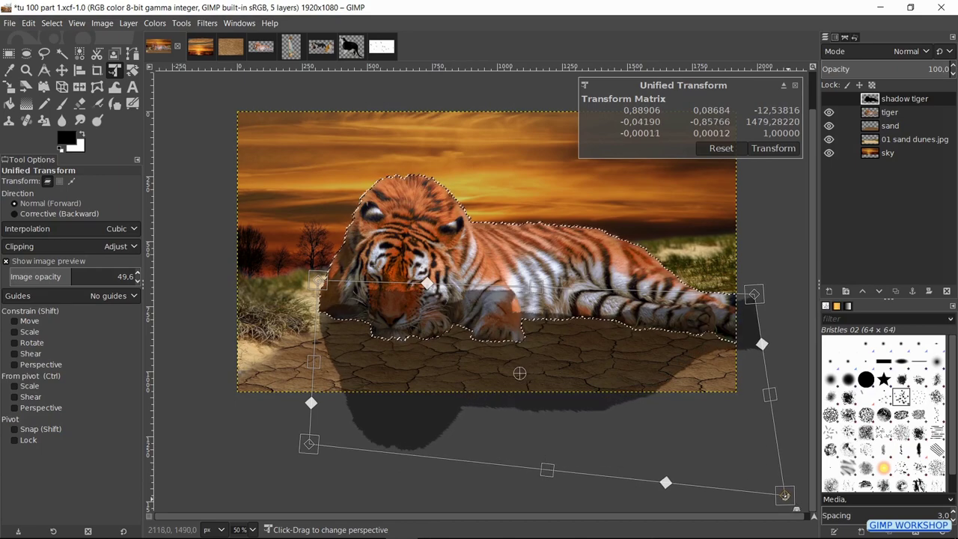
pyautogui.click(764, 153)
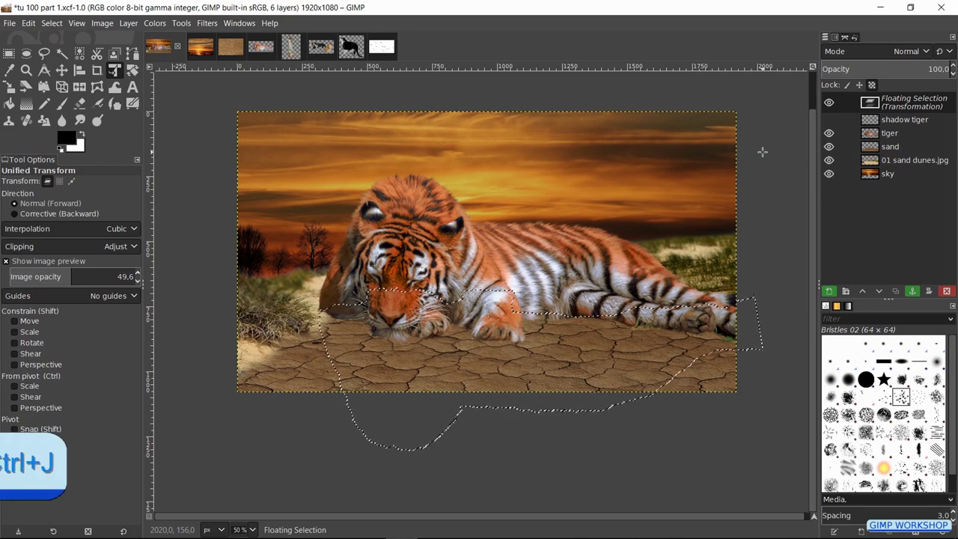
# Anchor the floating shadow to the shadow tiger layer and place that layer, made visible, directly below the tiger layer.
pyautogui.hotkey('ctrl', 'shift', 'j')
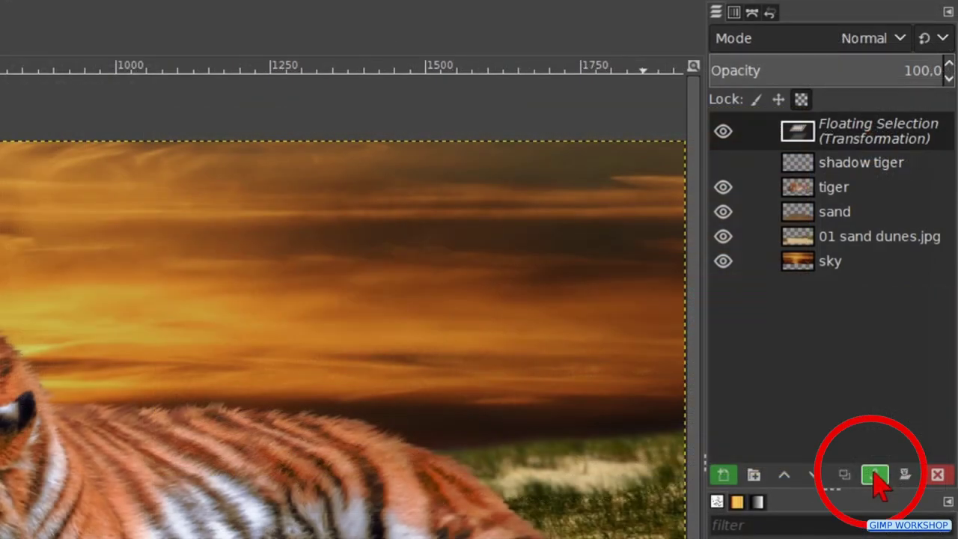
pyautogui.click(875, 474)
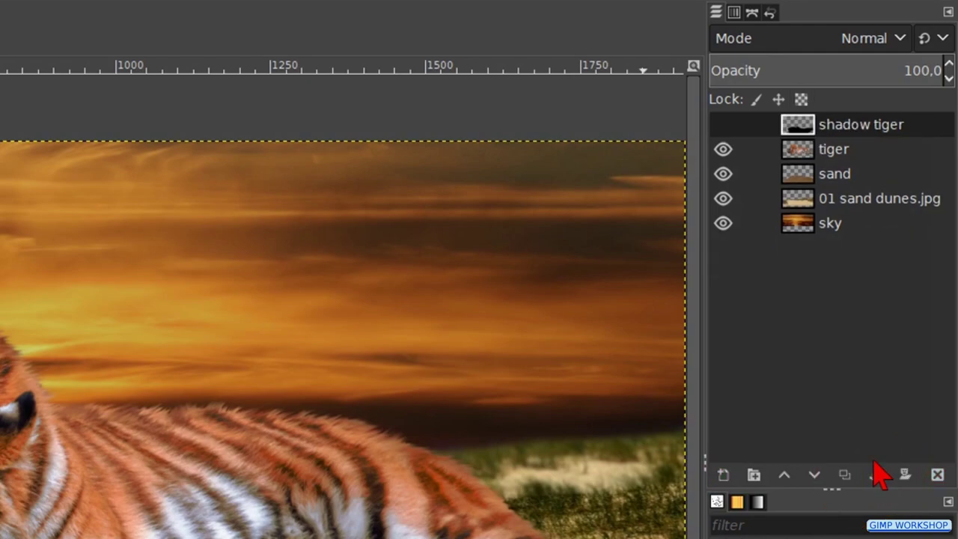
pyautogui.click(721, 125)
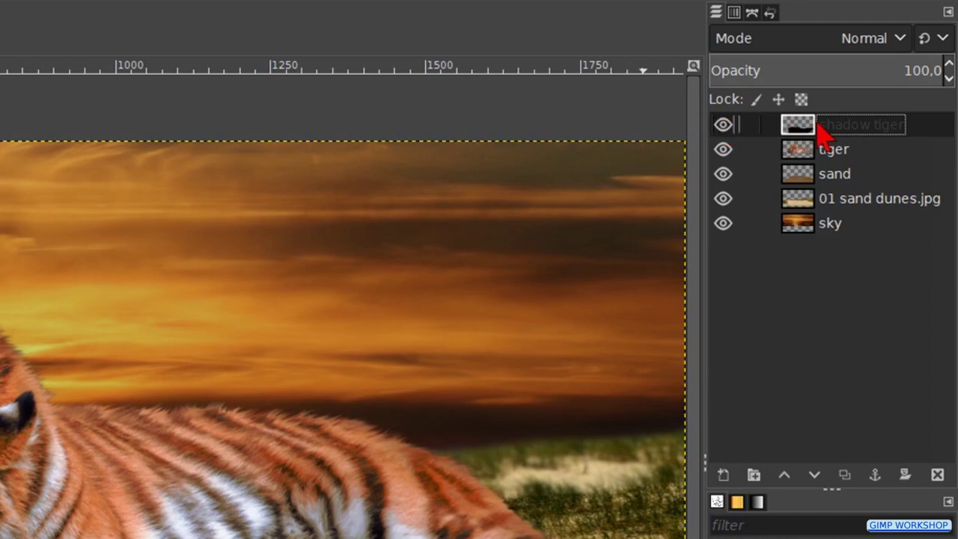
pyautogui.moveTo(836, 135); pyautogui.dragTo(848, 159)
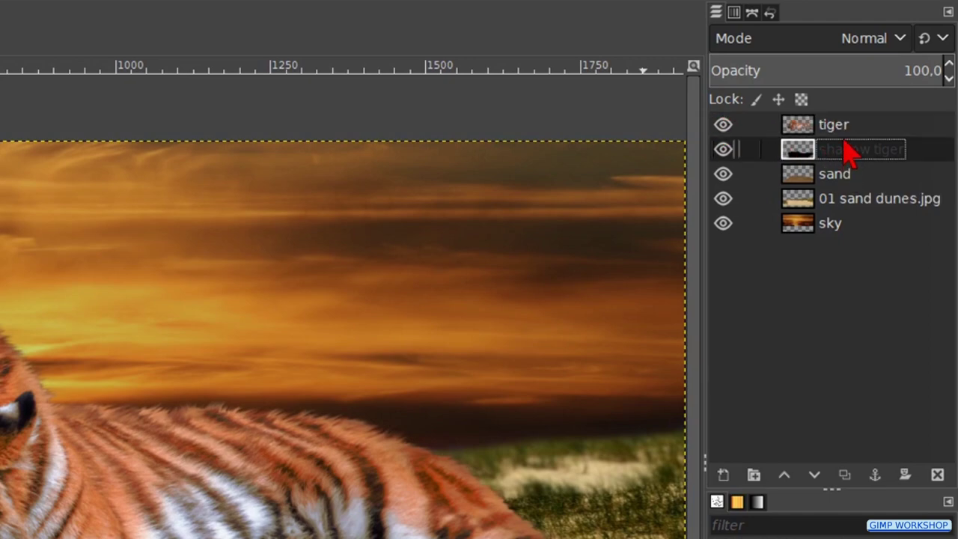
# Lower the shadow tiger layer's opacity to about 70.6 and soften it with a Gaussian Blur of 5.00 in X and Y.
pyautogui.click(874, 66)
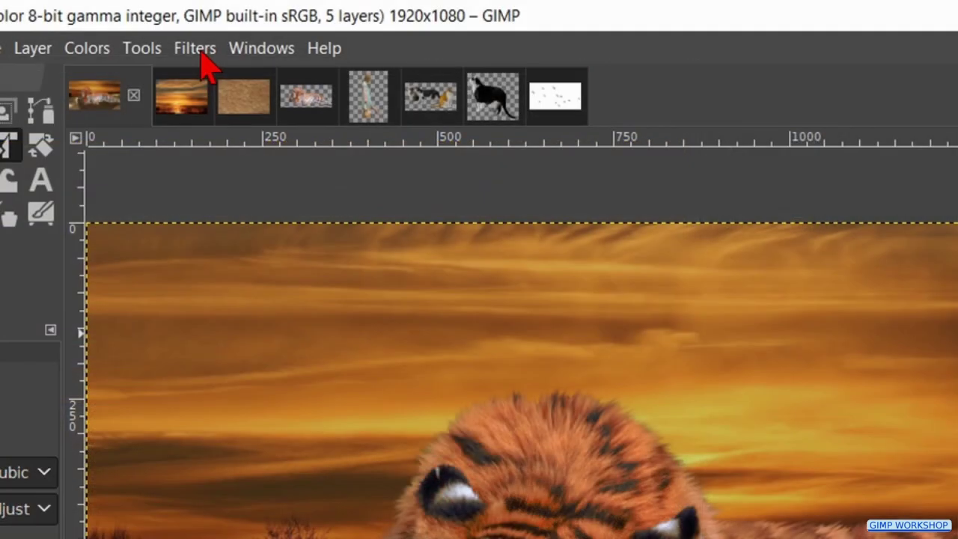
pyautogui.click(196, 50)
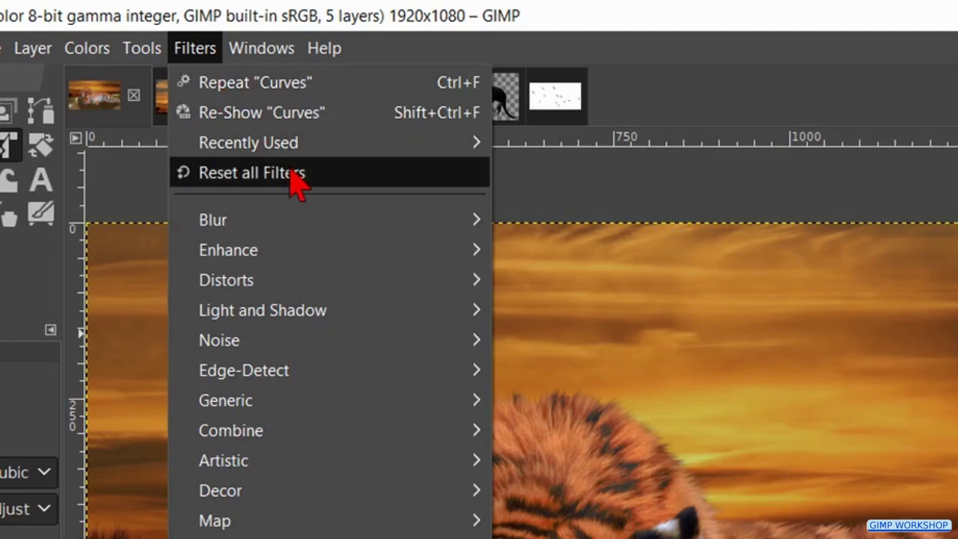
pyautogui.moveTo(400, 227)
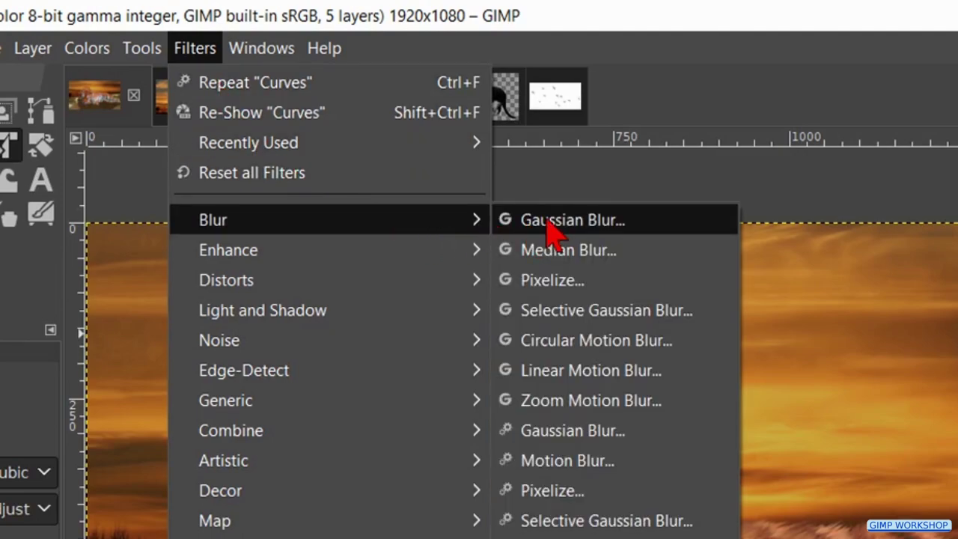
pyautogui.click(522, 224)
pyautogui.tripleClick(206, 187)
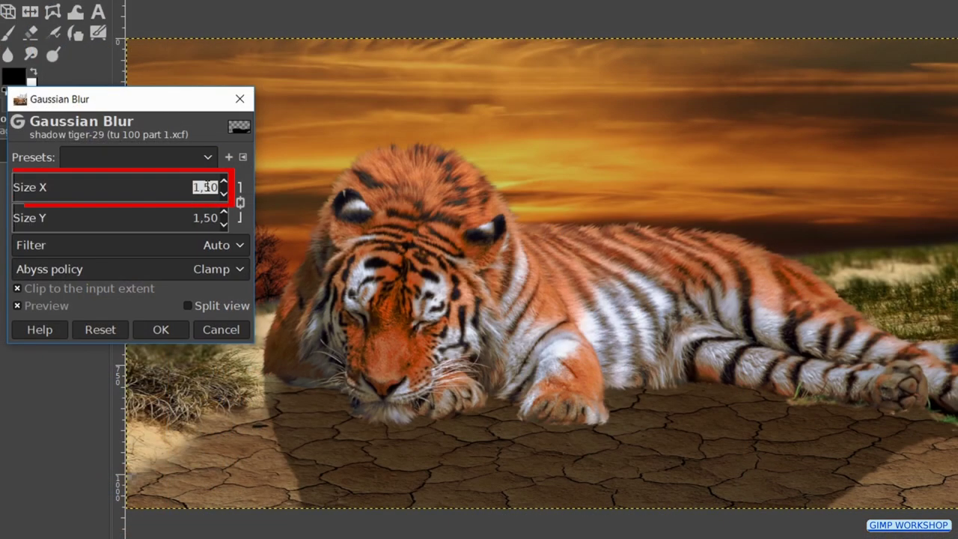
pyautogui.write('5')
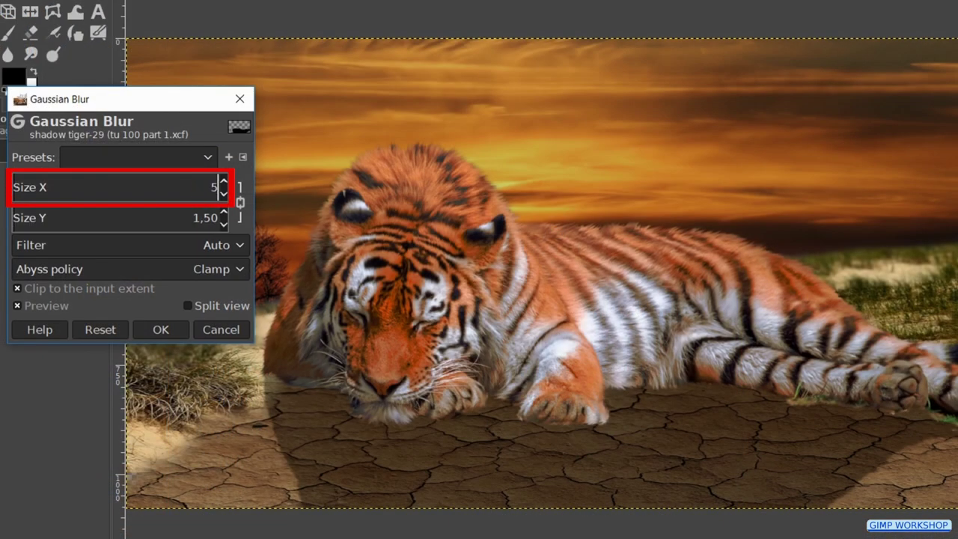
pyautogui.press('Return')
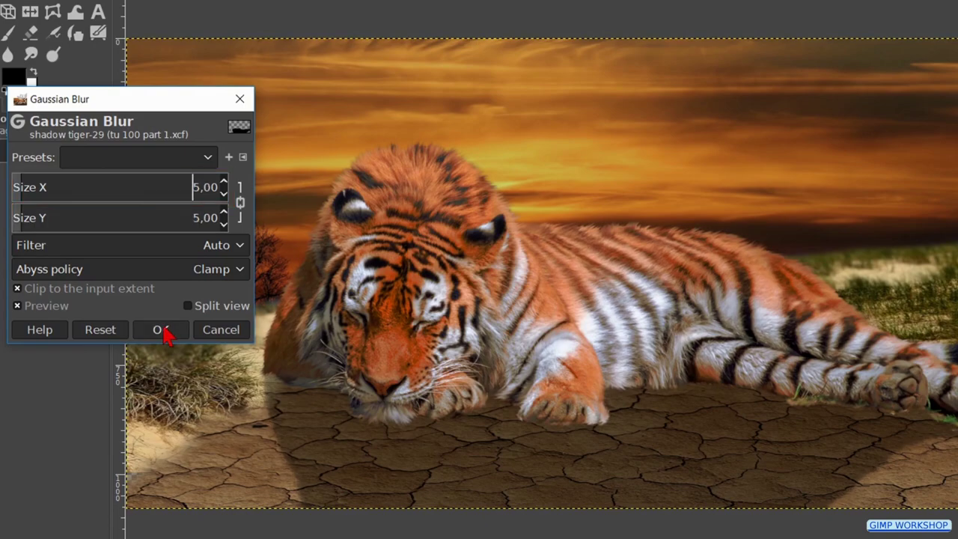
pyautogui.click(161, 330)
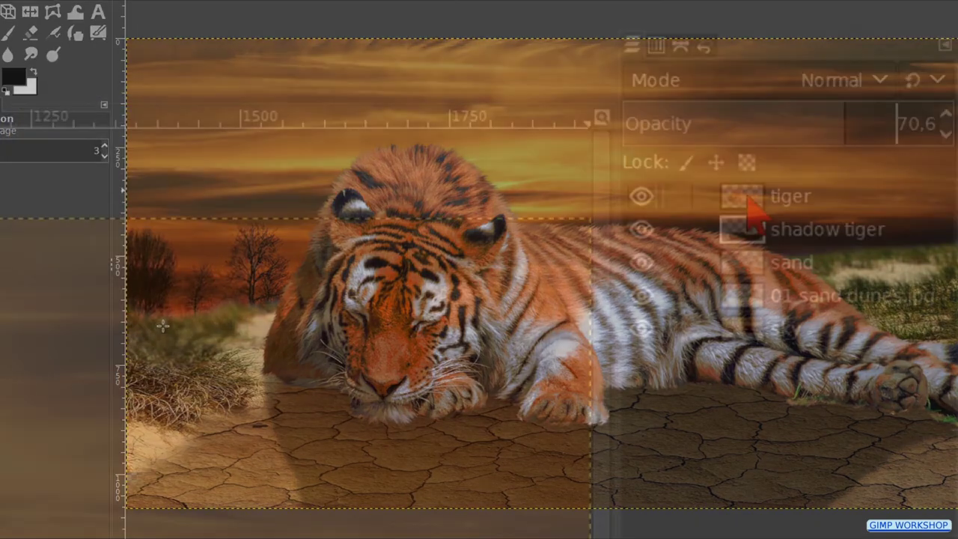
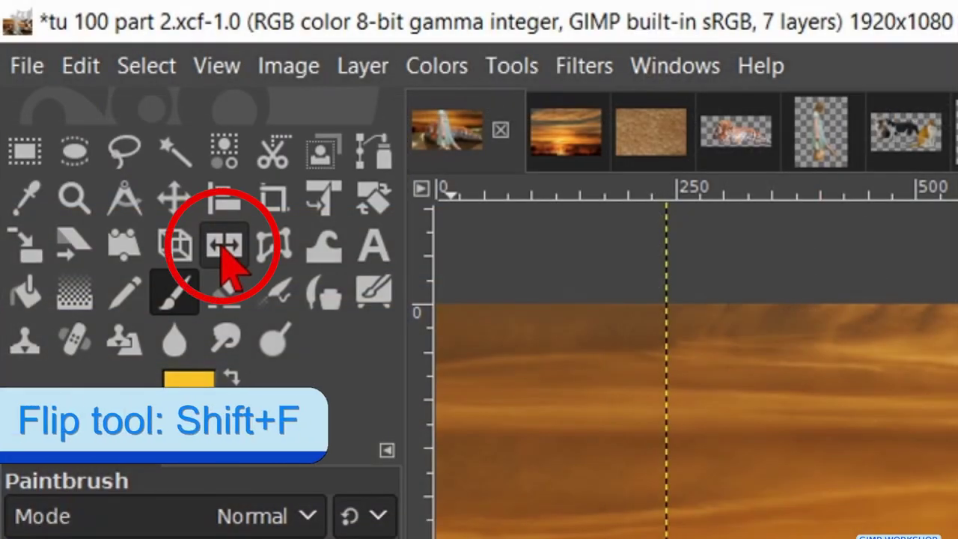
# Flip the girl layer horizontally and scale it to 512 × 683 px with Keep aspect on, placing her in front of the tiger's body.
pyautogui.click(223, 246)
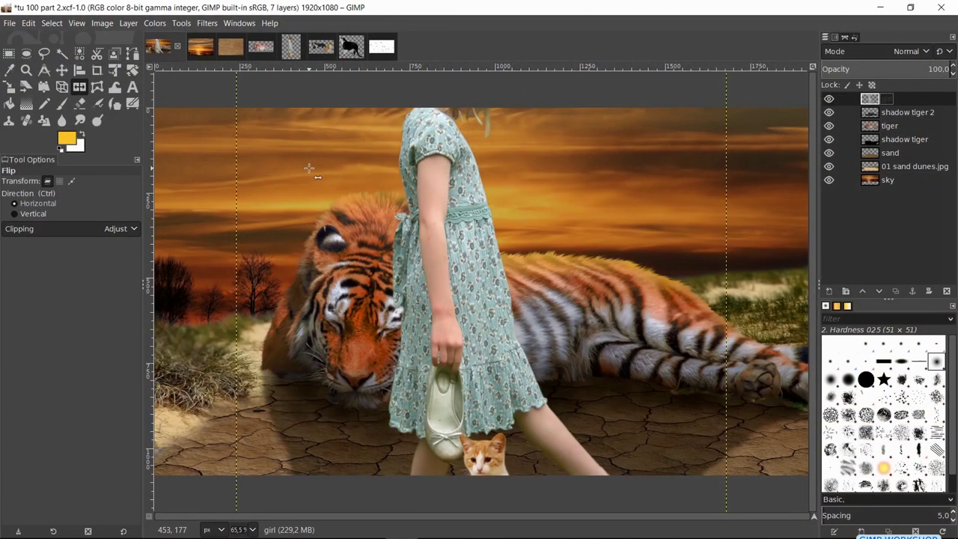
pyautogui.click(309, 169)
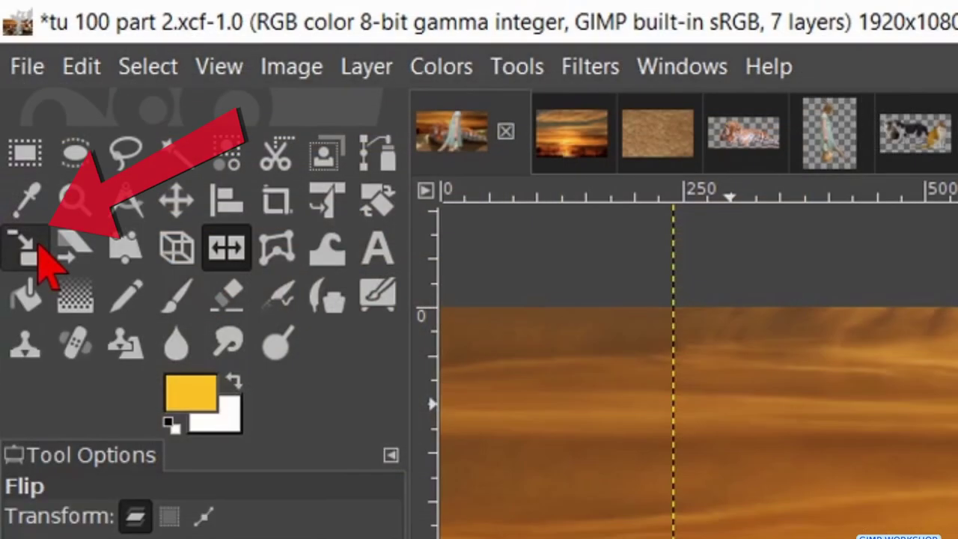
pyautogui.click(36, 247)
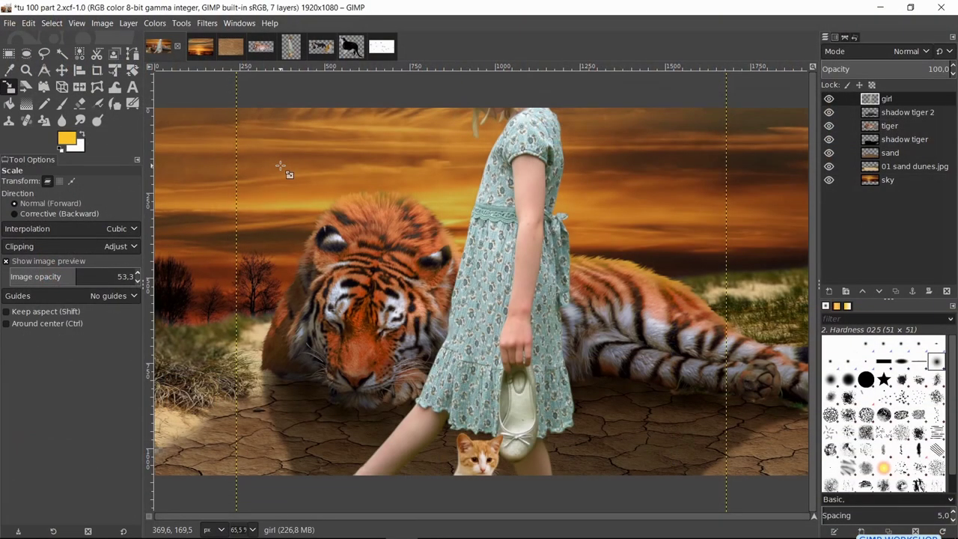
pyautogui.click(281, 166)
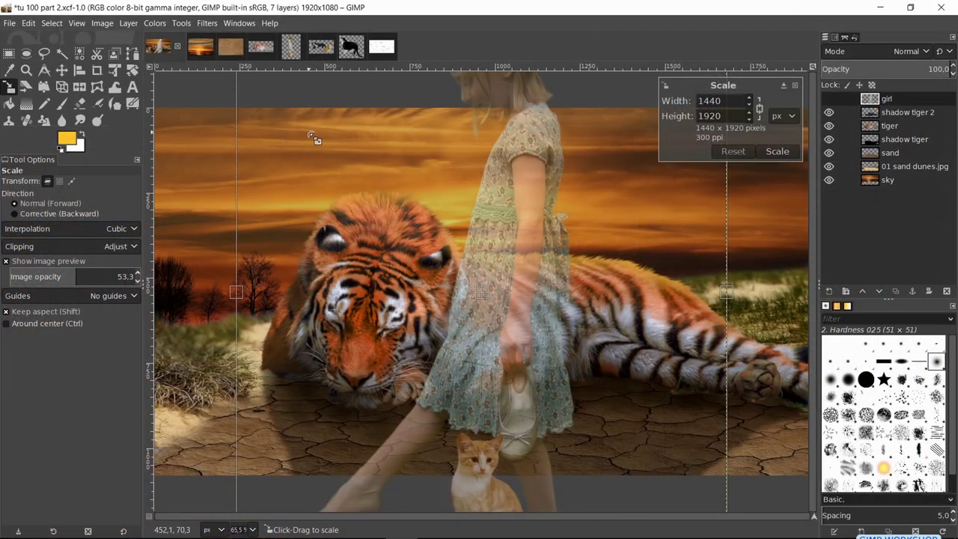
pyautogui.moveTo(313, 138); pyautogui.dragTo(577, 404)
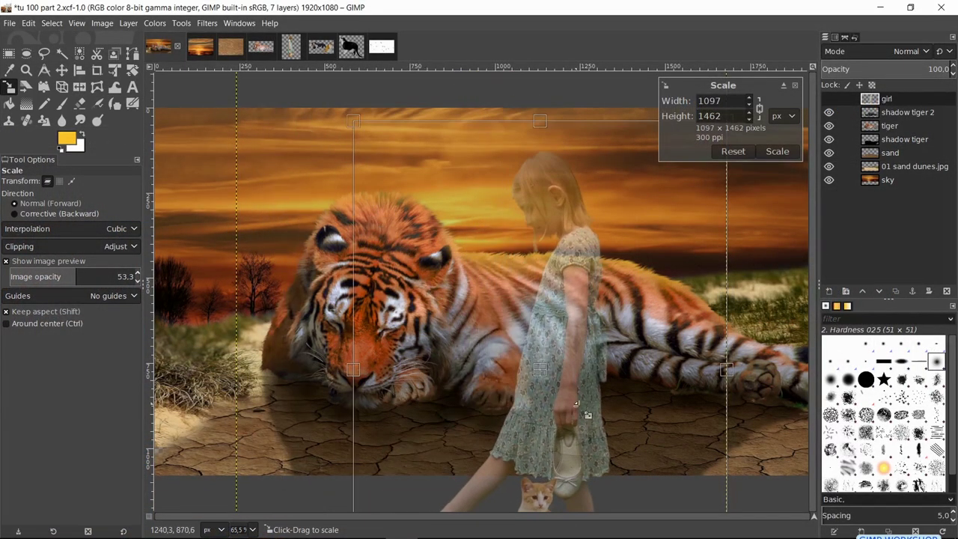
pyautogui.moveTo(632, 454); pyautogui.dragTo(483, 241)
pyautogui.moveTo(416, 323); pyautogui.dragTo(585, 322)
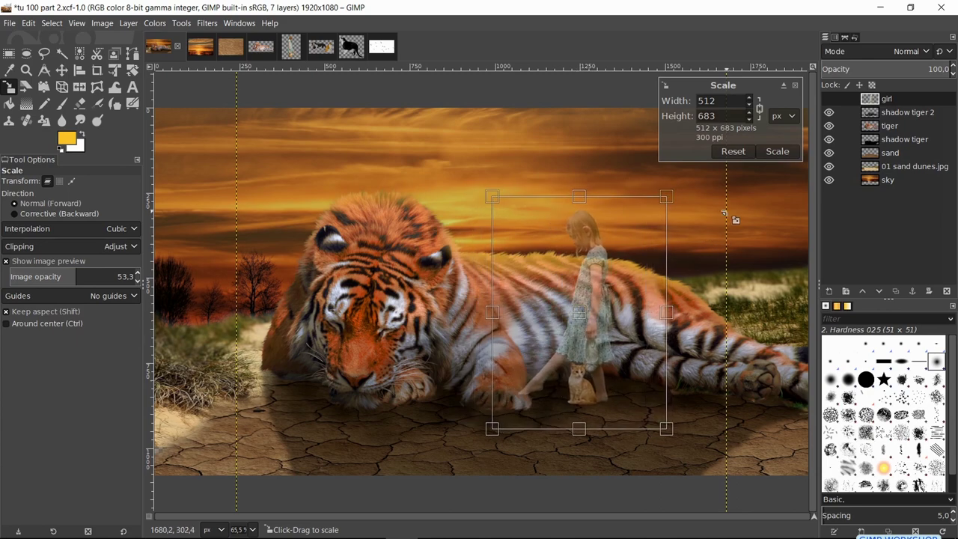
pyautogui.click(776, 152)
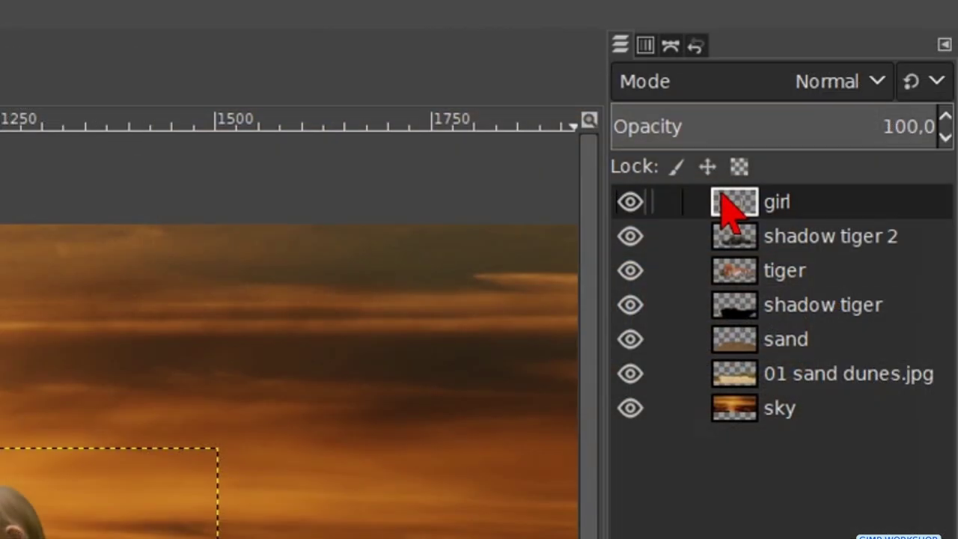
# Turn the girl layer's alpha into a selection and fill it with default black on a new transparent layer named shadow girl.
pyautogui.rightClick(722, 201)
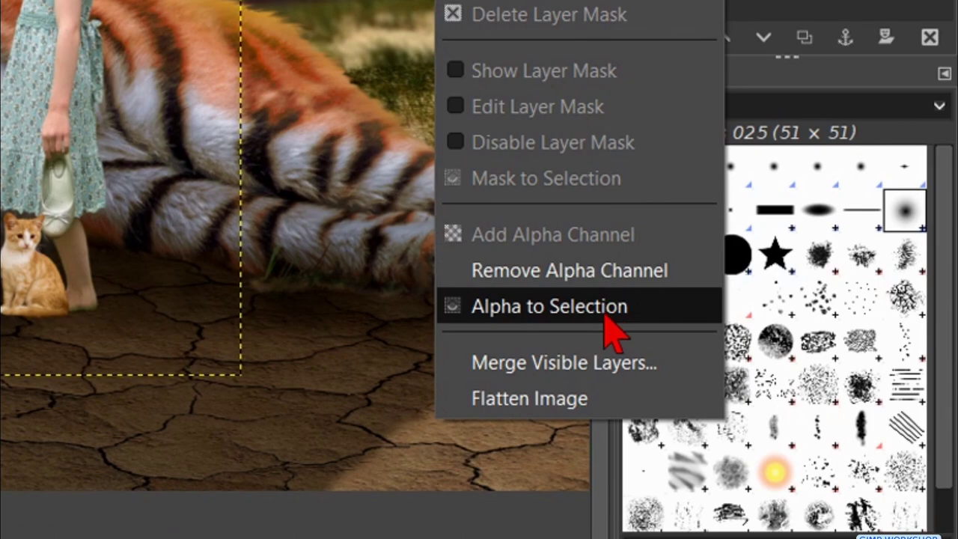
pyautogui.click(604, 315)
pyautogui.hotkey('shift', 'ctrl', 'n')
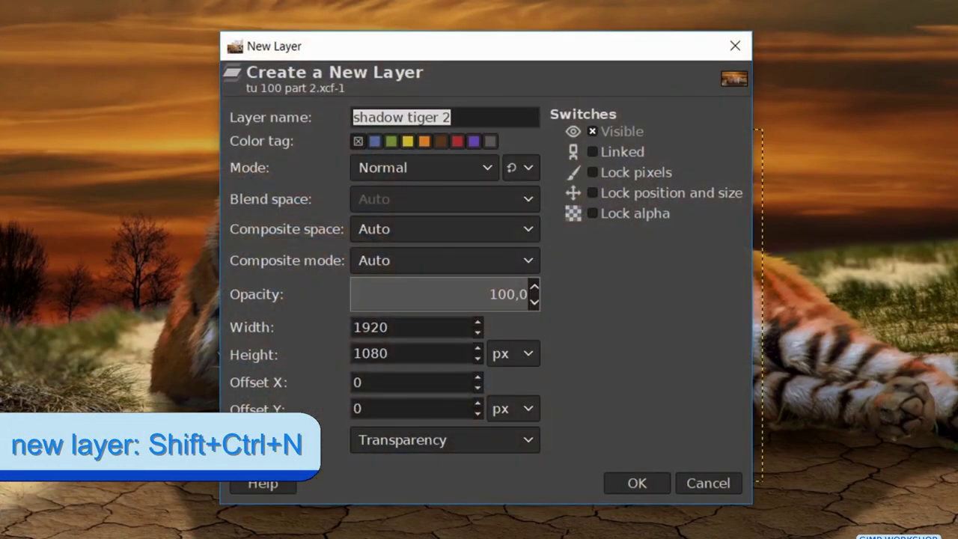
pyautogui.click(451, 116)
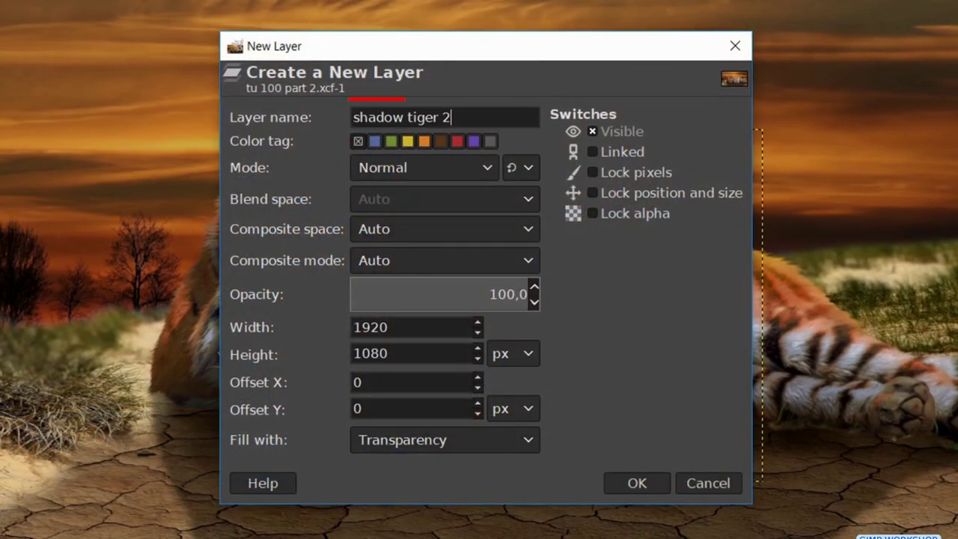
pyautogui.press('BackSpace')
pyautogui.press('BackSpace')
pyautogui.press('BackSpace')
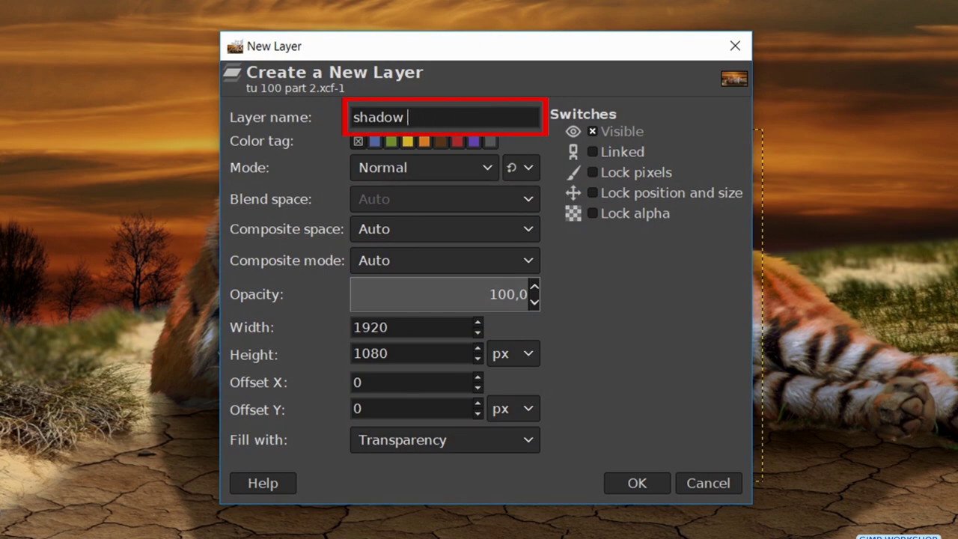
pyautogui.write('girl')
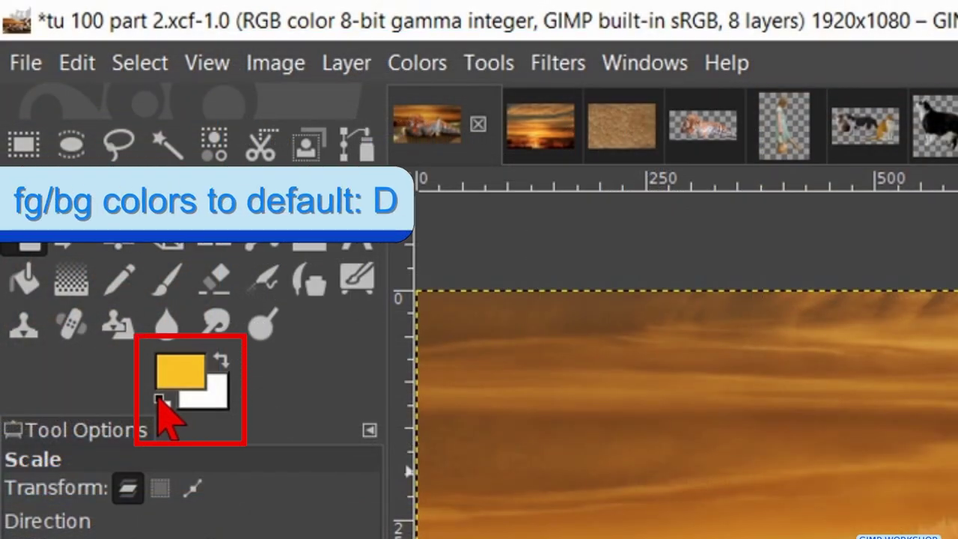
pyautogui.press('d')
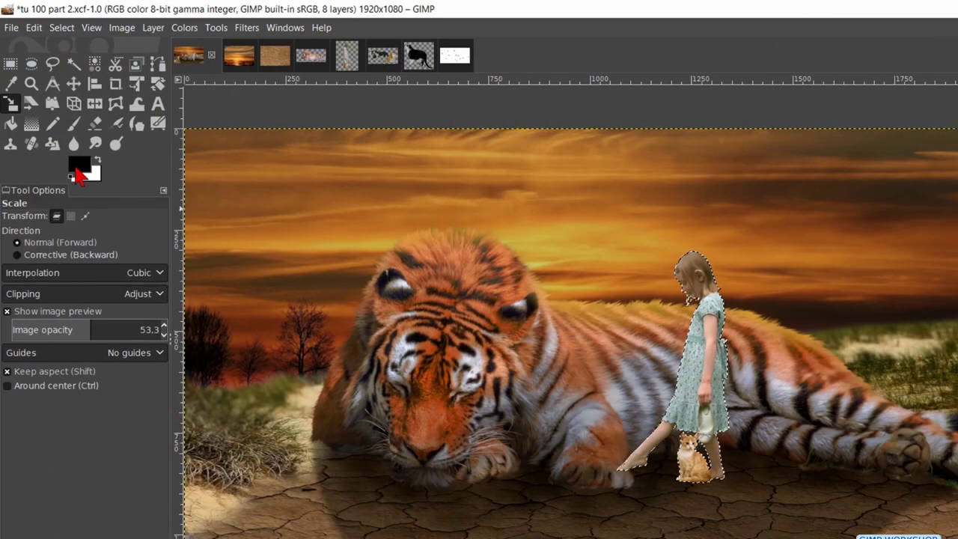
pyautogui.moveTo(77, 171); pyautogui.dragTo(279, 235)
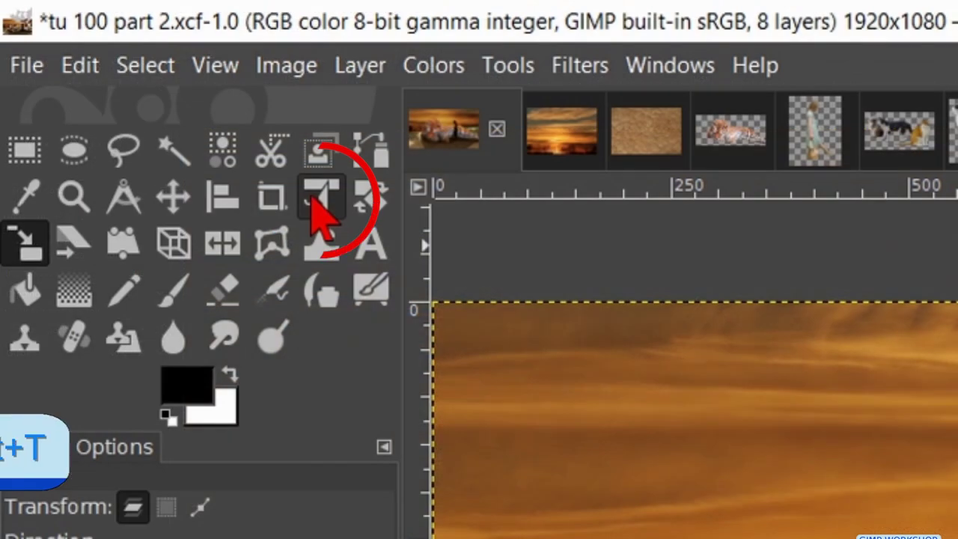
# Start Unified Transform on the shadow girl layer and hide that layer.
pyautogui.click(313, 196)
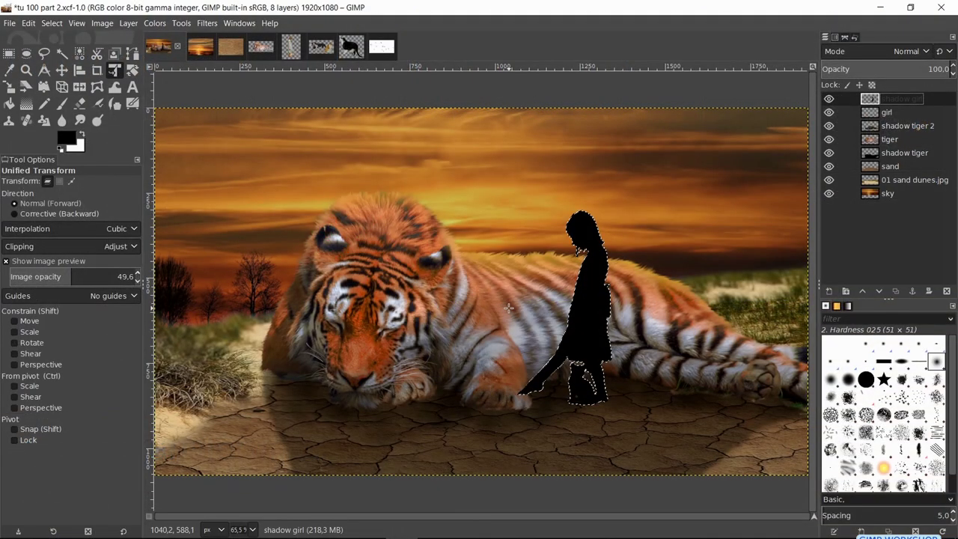
pyautogui.click(510, 310)
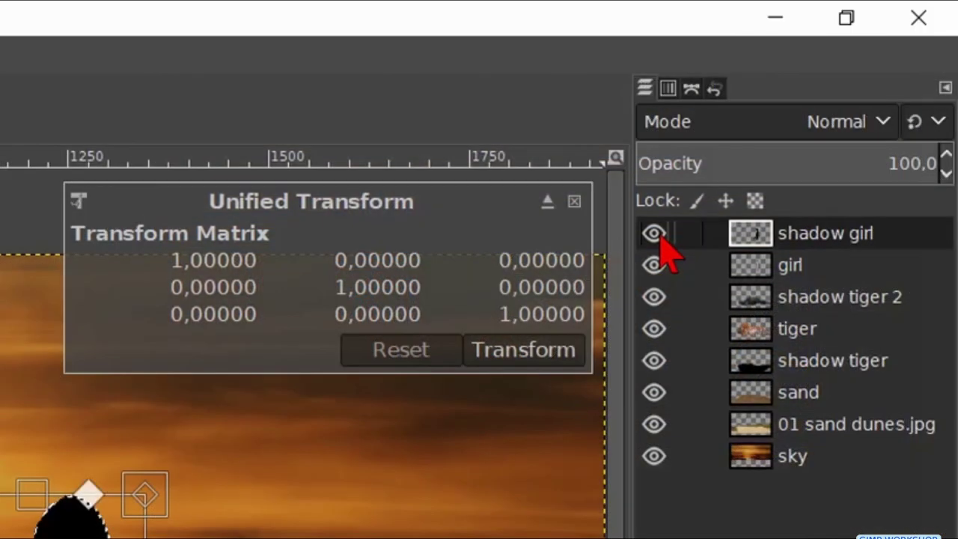
pyautogui.click(828, 99)
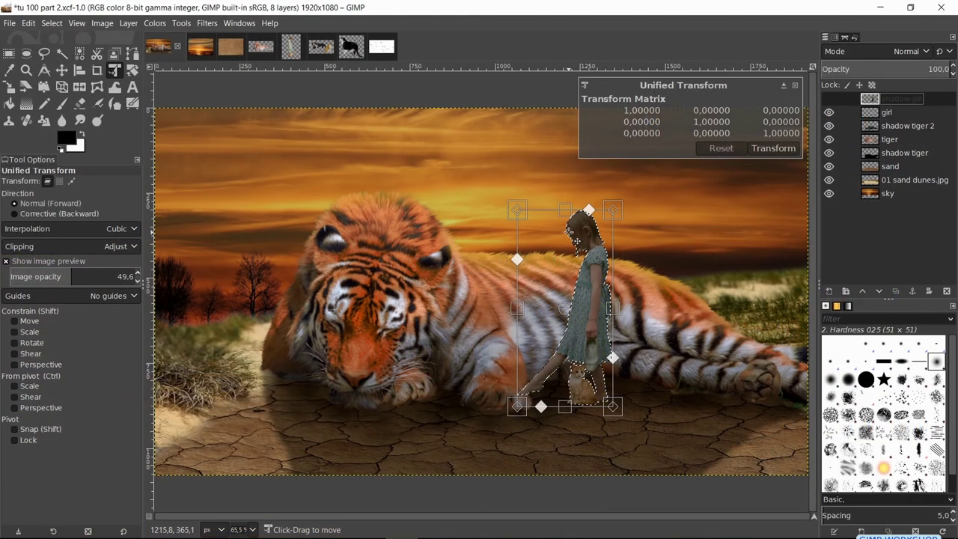
pyautogui.scroll(-1, 565, 232)
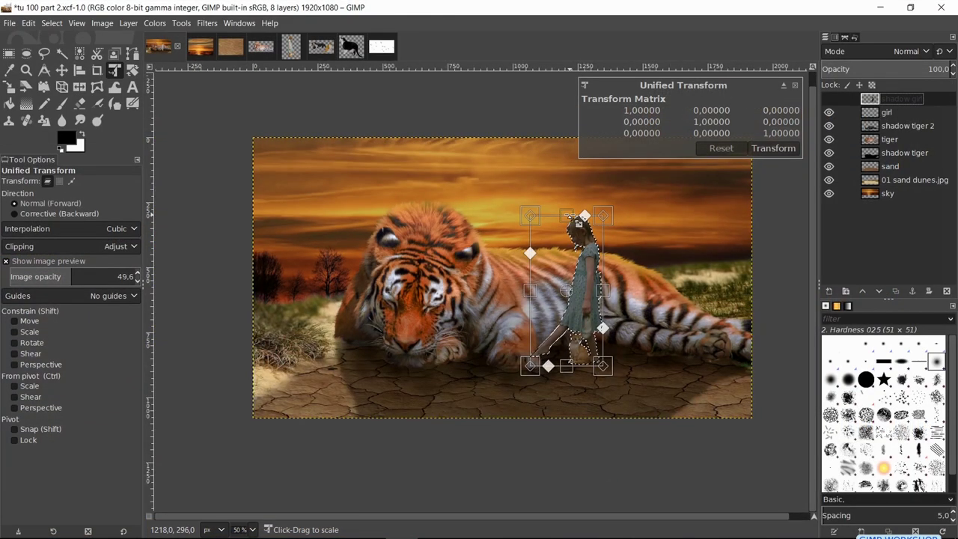
# Flip the girl's shadow vertically below her feet, distort and shear it to meet the feet, and apply the transform.
pyautogui.moveTo(578, 222); pyautogui.dragTo(578, 473)
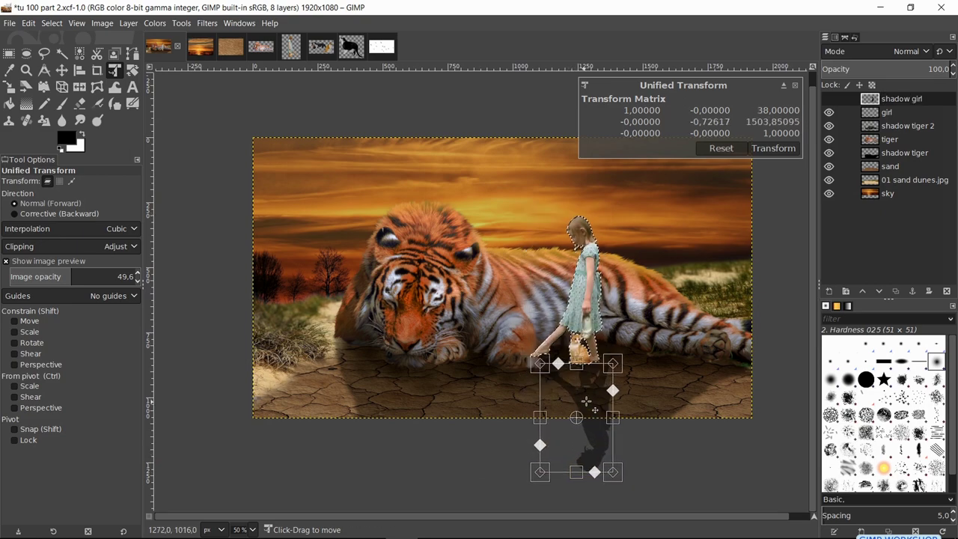
pyautogui.moveTo(586, 401); pyautogui.dragTo(568, 402)
pyautogui.moveTo(522, 364); pyautogui.dragTo(519, 343)
pyautogui.moveTo(582, 465); pyautogui.dragTo(594, 461)
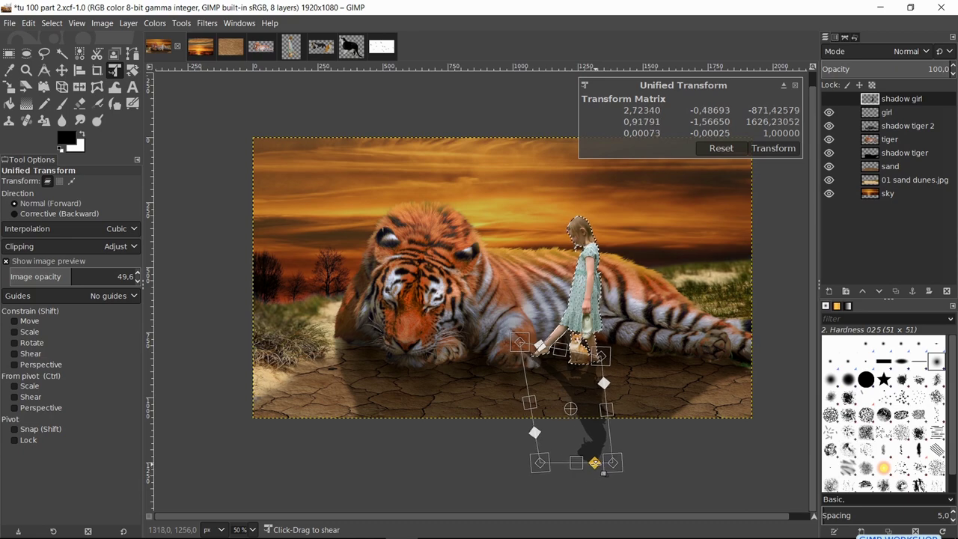
pyautogui.moveTo(599, 356); pyautogui.dragTo(599, 360)
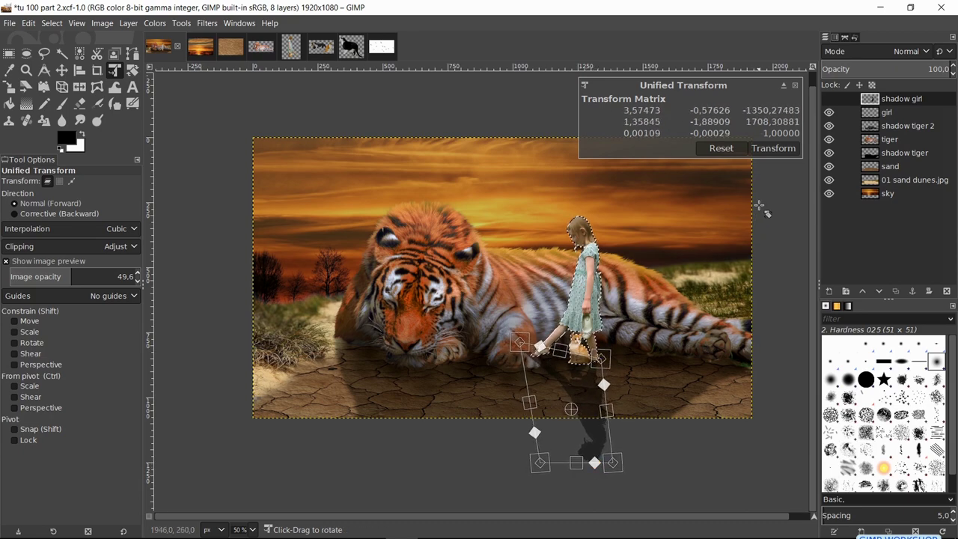
pyautogui.click(775, 150)
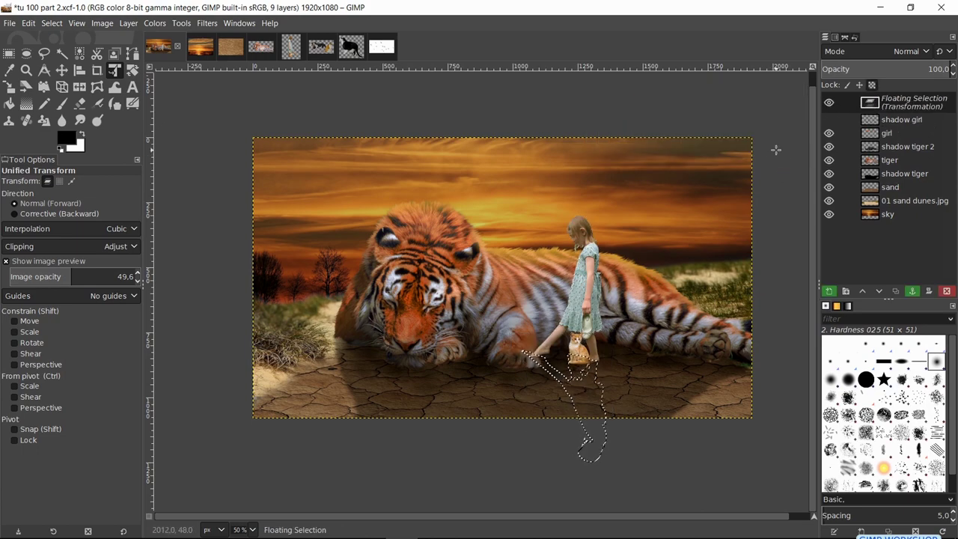
# Anchor the floating transformation, make the shadow girl layer visible, and move it below the girl layer.
pyautogui.hotkey('shift', 'ctrl', 'j')
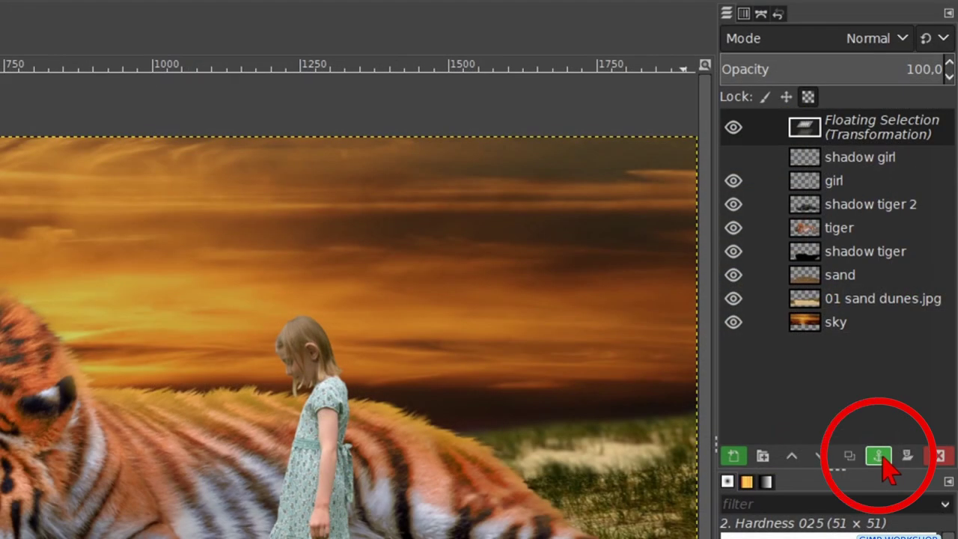
pyautogui.click(879, 456)
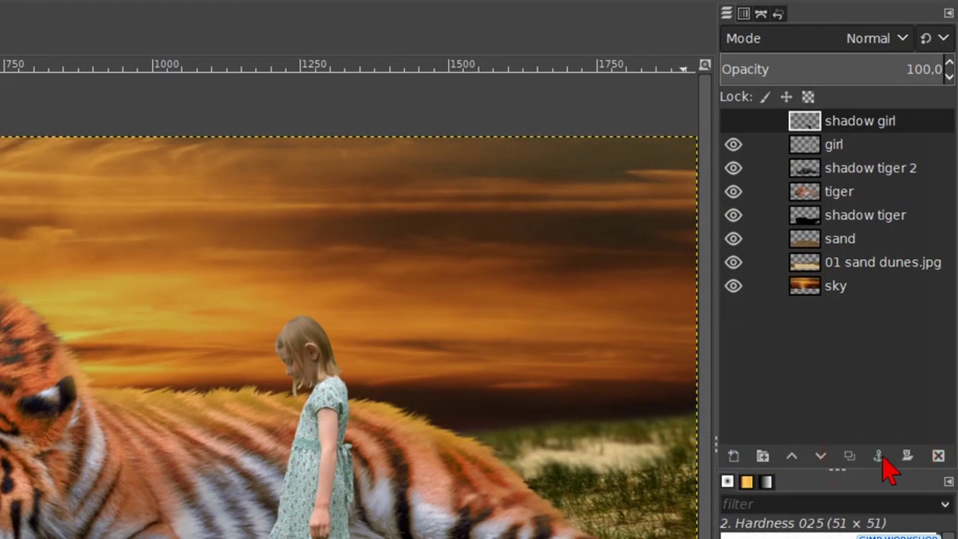
pyautogui.click(732, 122)
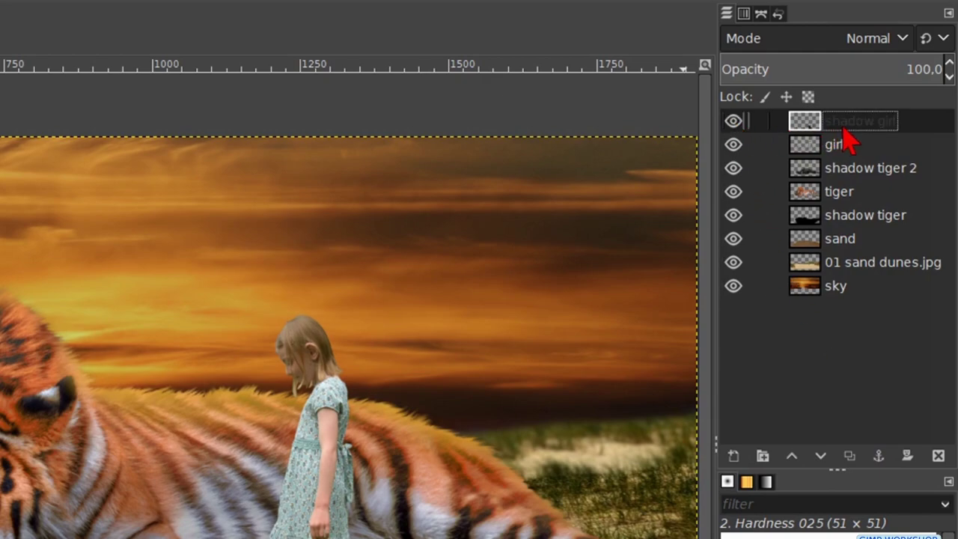
pyautogui.moveTo(851, 133); pyautogui.dragTo(852, 168)
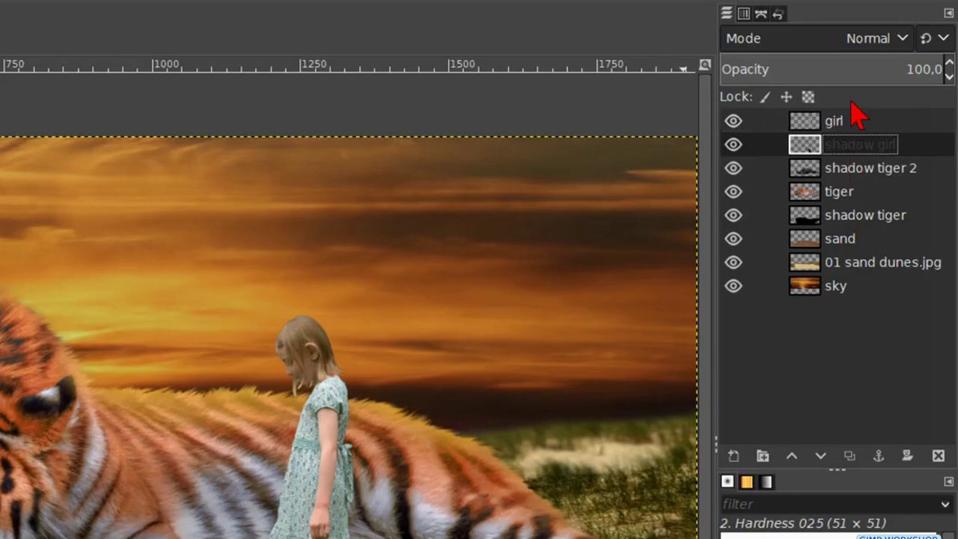
# Lower the shadow girl layer's opacity to about 67.3 and soften the shadow with a filter.
pyautogui.click(871, 69)
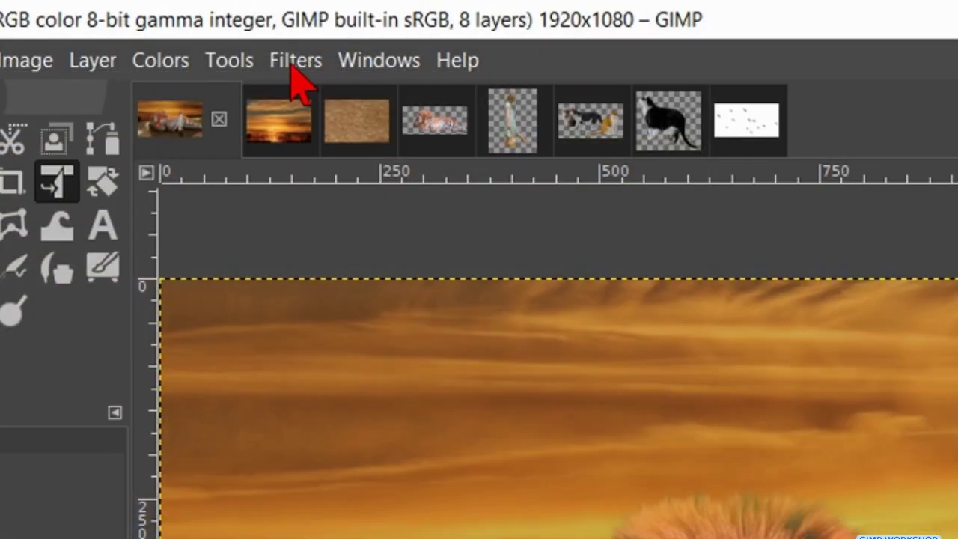
pyautogui.click(294, 73)
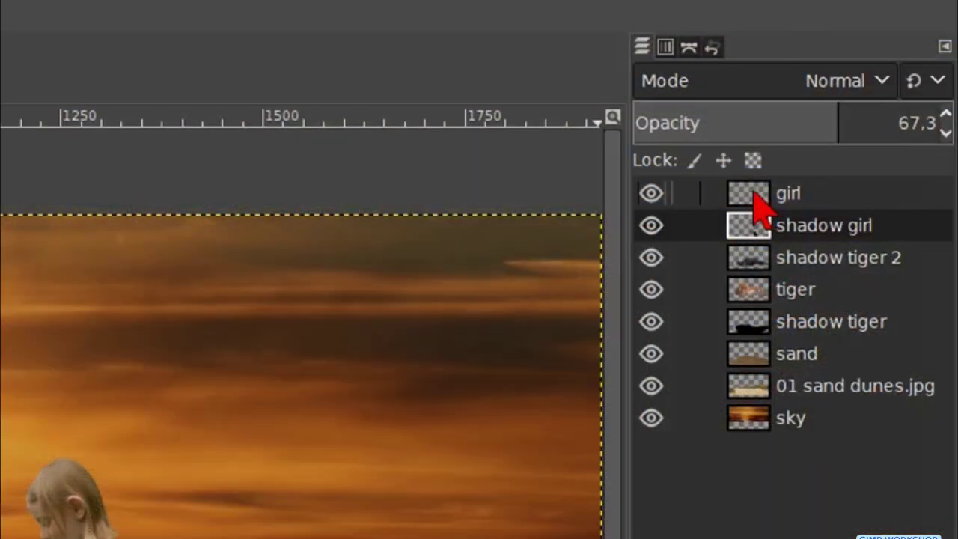
# Warm the girl layer with Color Temperature, setting the original temperature to 4000 and leaving the intended temperature at 6500.
pyautogui.click(754, 193)
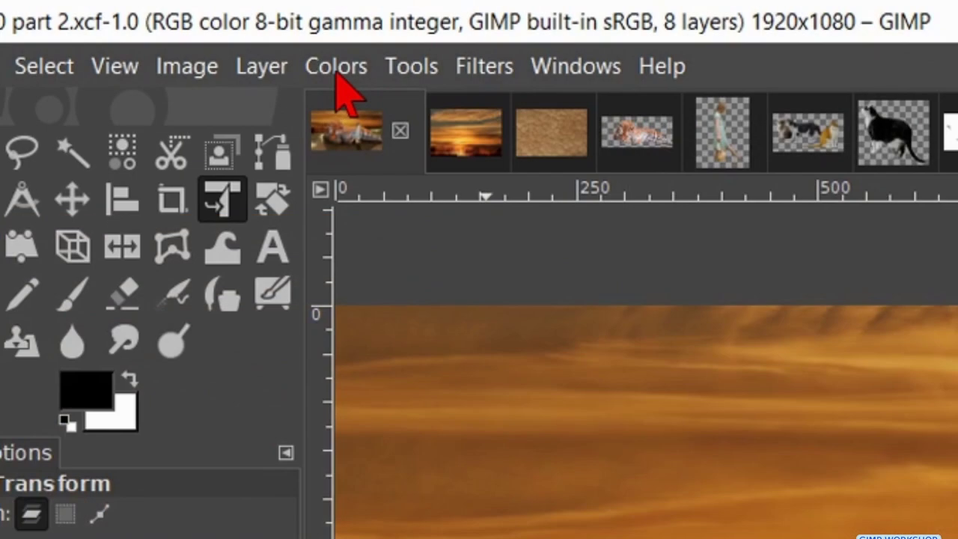
pyautogui.click(338, 79)
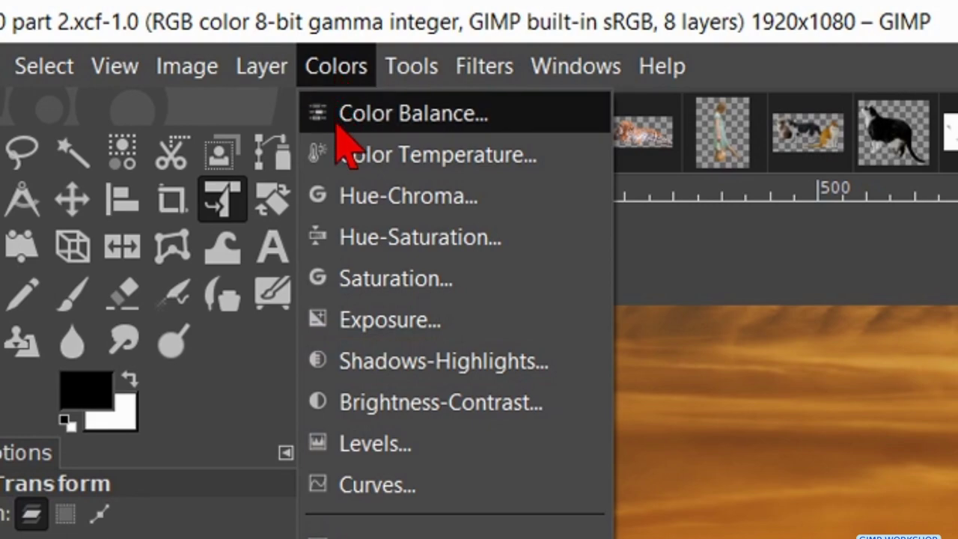
pyautogui.click(374, 158)
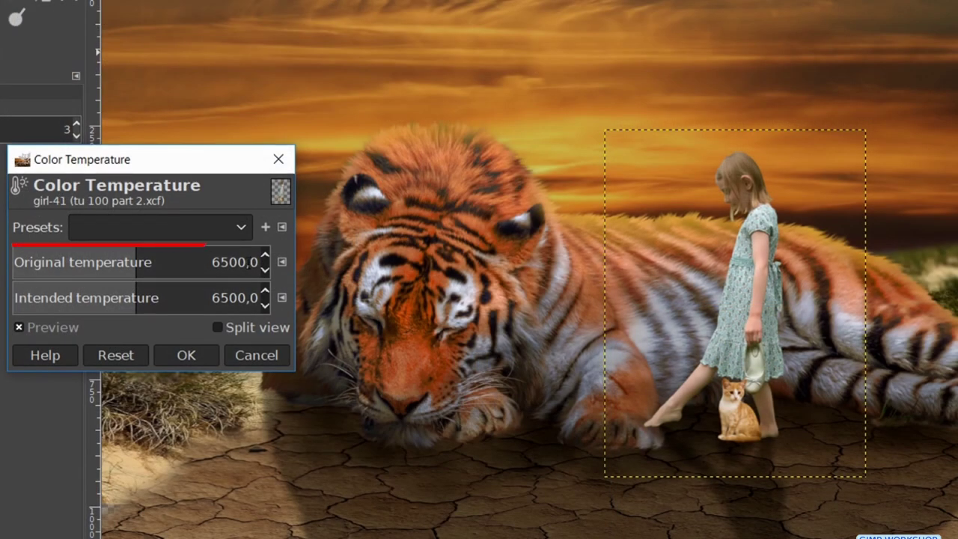
pyautogui.doubleClick(249, 262)
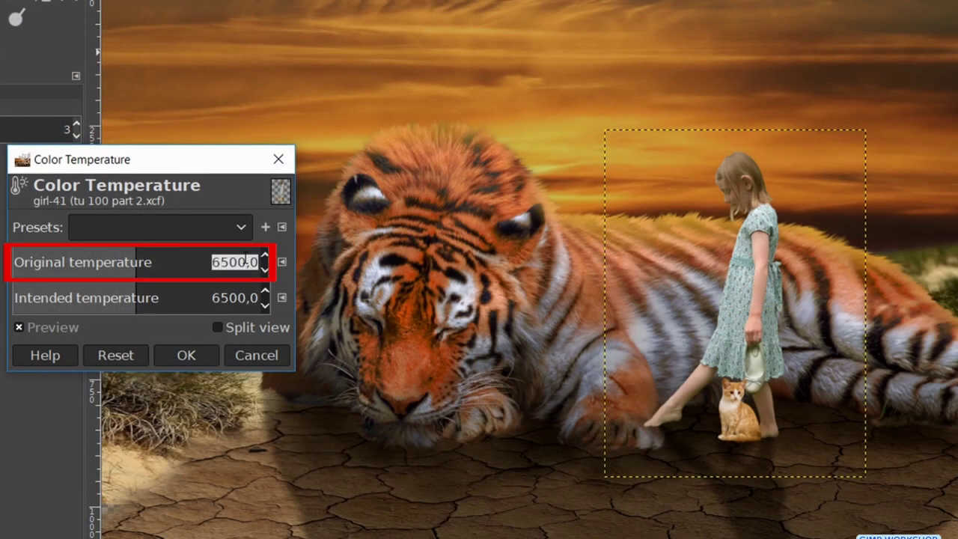
pyautogui.write('4')
pyautogui.press('Return')
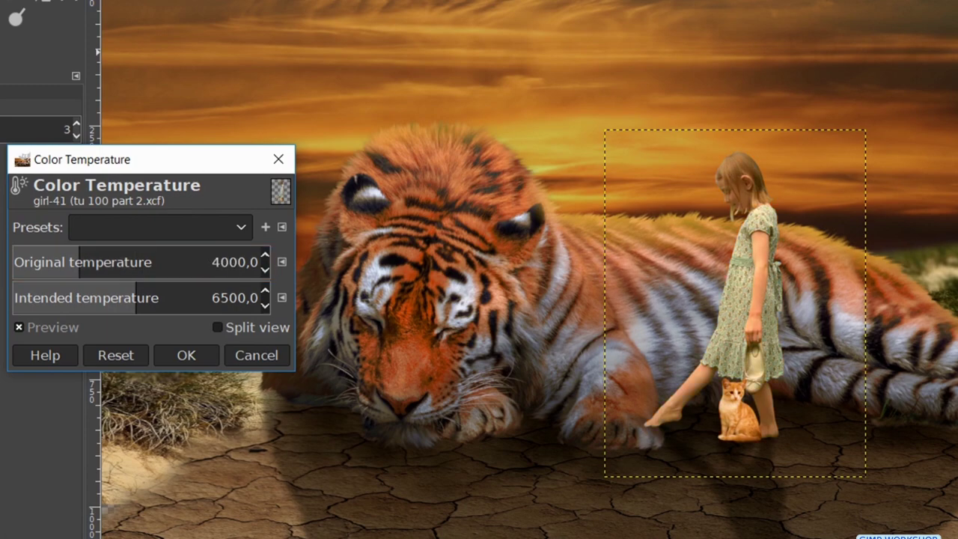
pyautogui.click(192, 358)
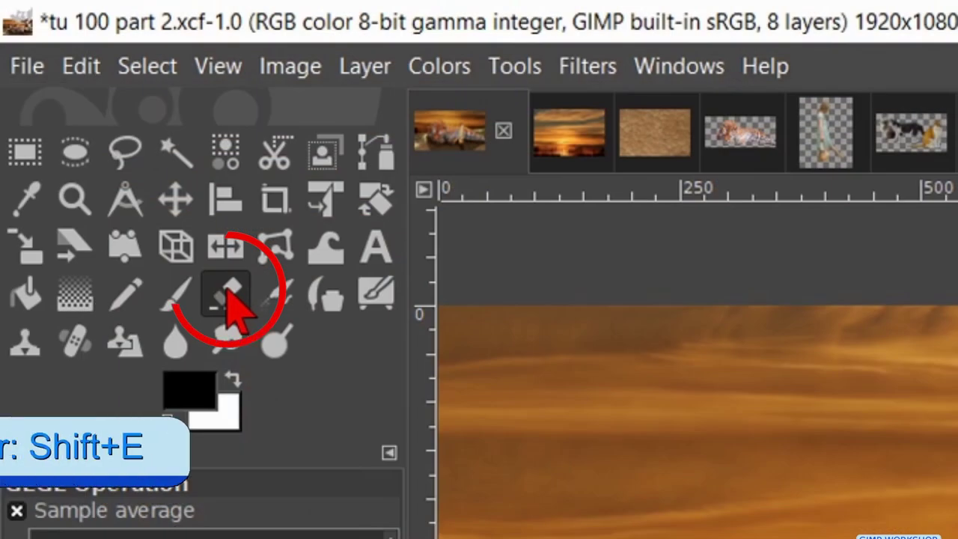
# Set up the Eraser with white as foreground and black as background colour and a brush size of 50.
pyautogui.click(227, 295)
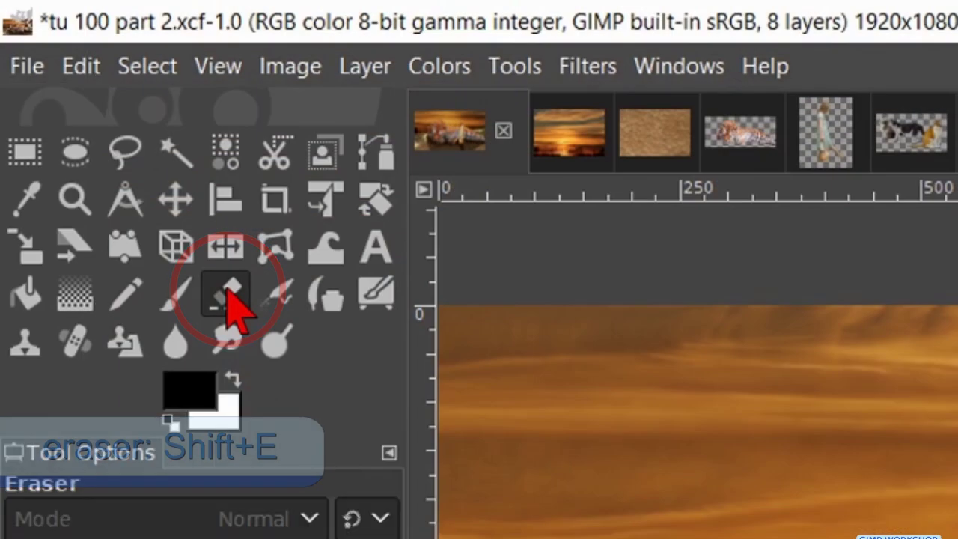
pyautogui.click(232, 380)
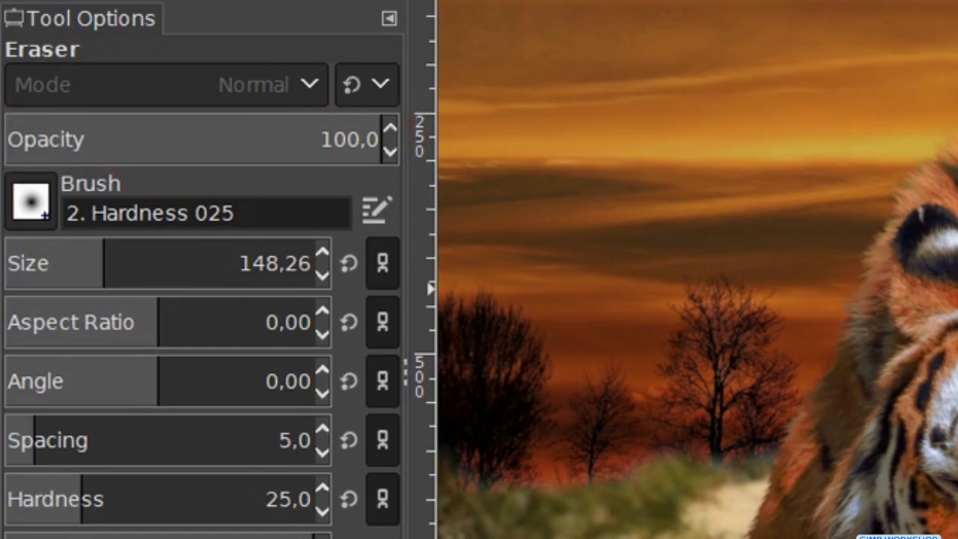
pyautogui.click(273, 260)
pyautogui.write('50')
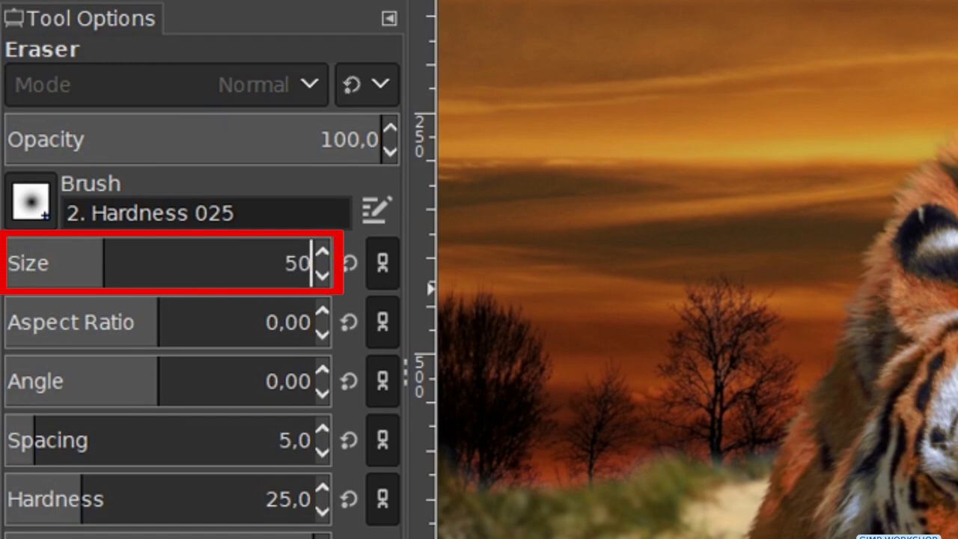
pyautogui.press('Return')
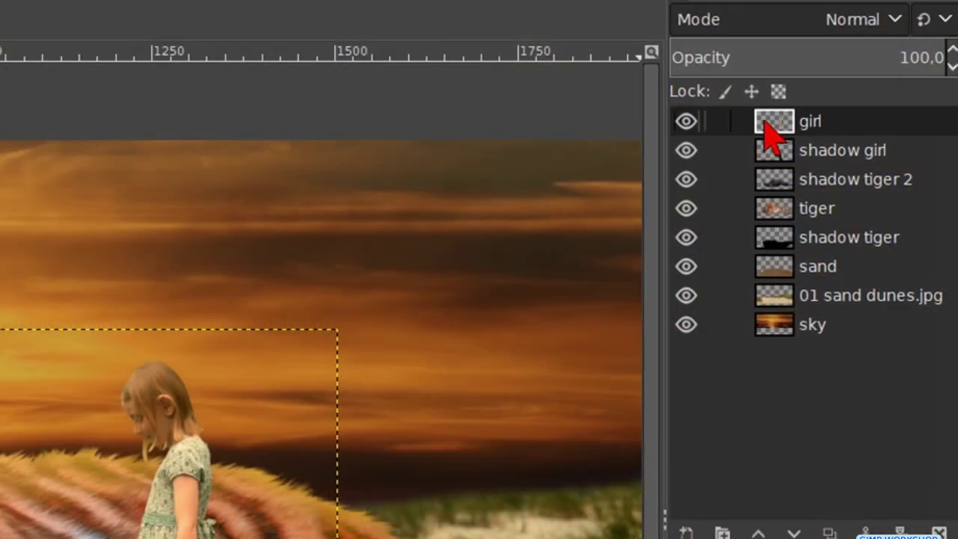
# Add a white (full opacity) layer mask to the girl layer and erase the front foot's toes where they overlap the tiger's paw.
pyautogui.rightClick(771, 135)
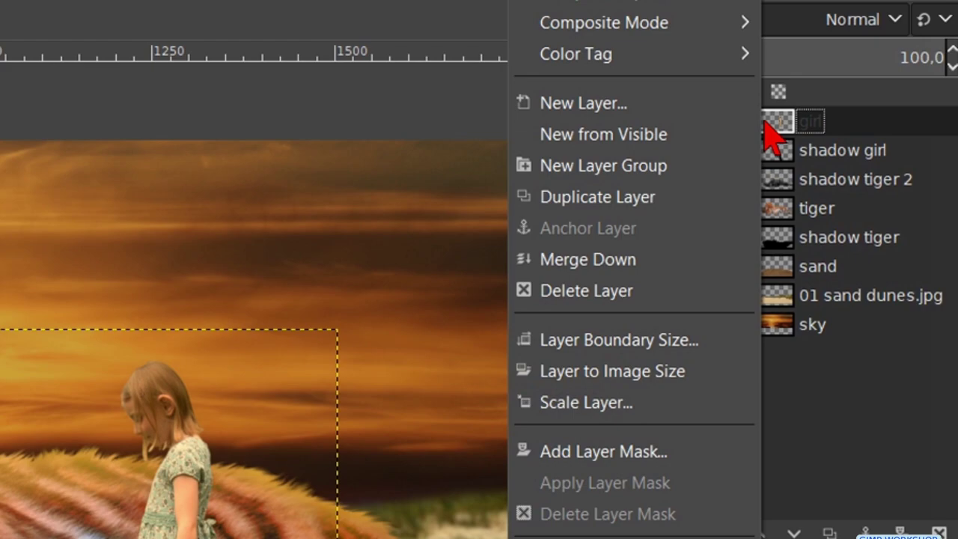
pyautogui.click(621, 452)
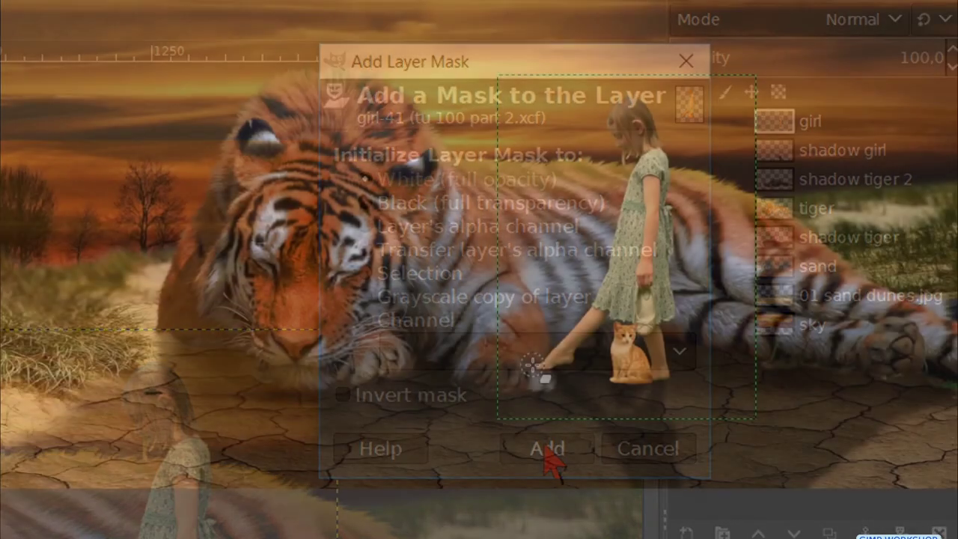
pyautogui.scroll(6, 568, 389)
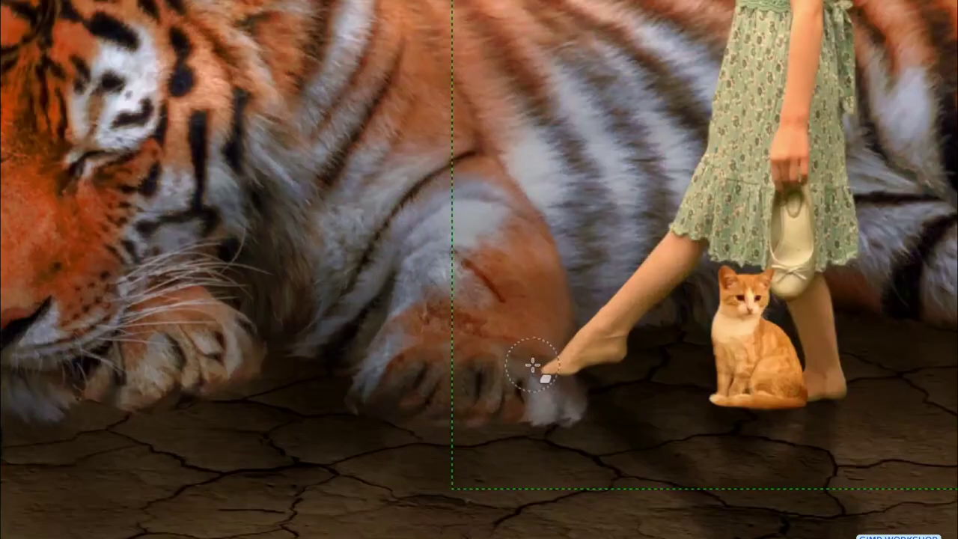
pyautogui.scroll(1, 593, 396)
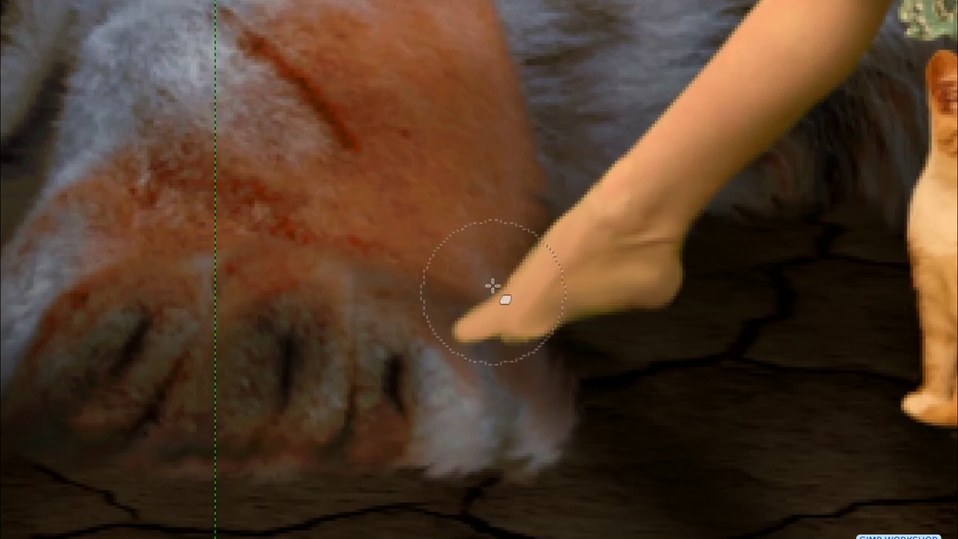
pyautogui.moveTo(474, 269)
pyautogui.mouseDown()
pyautogui.moveTo(451, 332)
pyautogui.moveTo(487, 257)
pyautogui.moveTo(484, 329)
pyautogui.moveTo(500, 239)
pyautogui.moveTo(498, 334)
pyautogui.moveTo(517, 382)
pyautogui.moveTo(501, 356)
pyautogui.mouseUp()
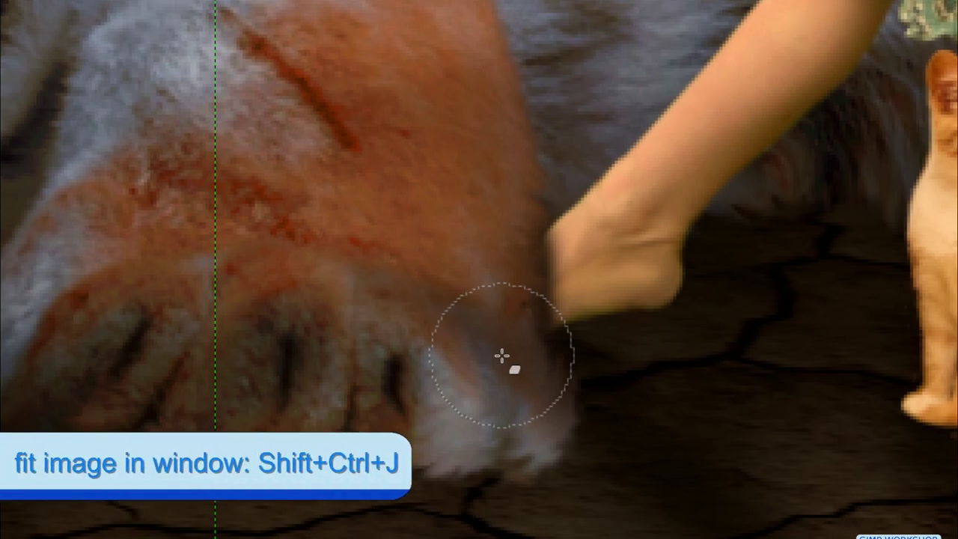
pyautogui.hotkey('shift', 'ctrl', 'j')
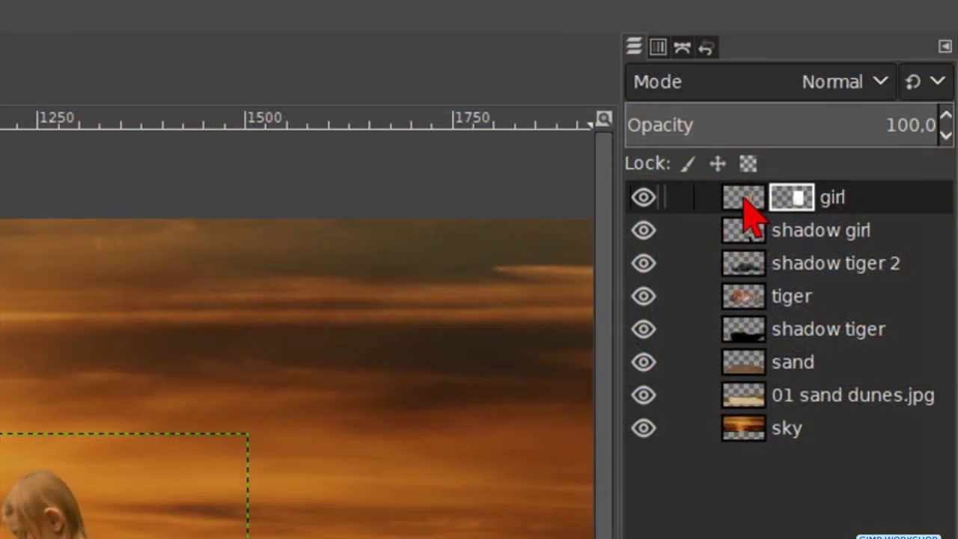
# Turn the girl layer's alpha into a selection and set the Paintbrush to foreground colour ffc32a and opacity 18.9.
pyautogui.click(743, 200)
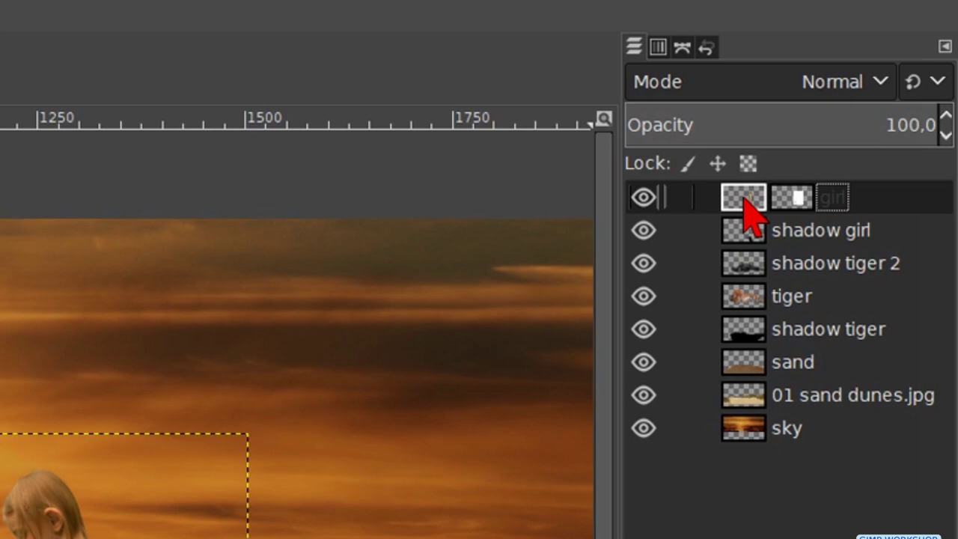
pyautogui.rightClick(748, 214)
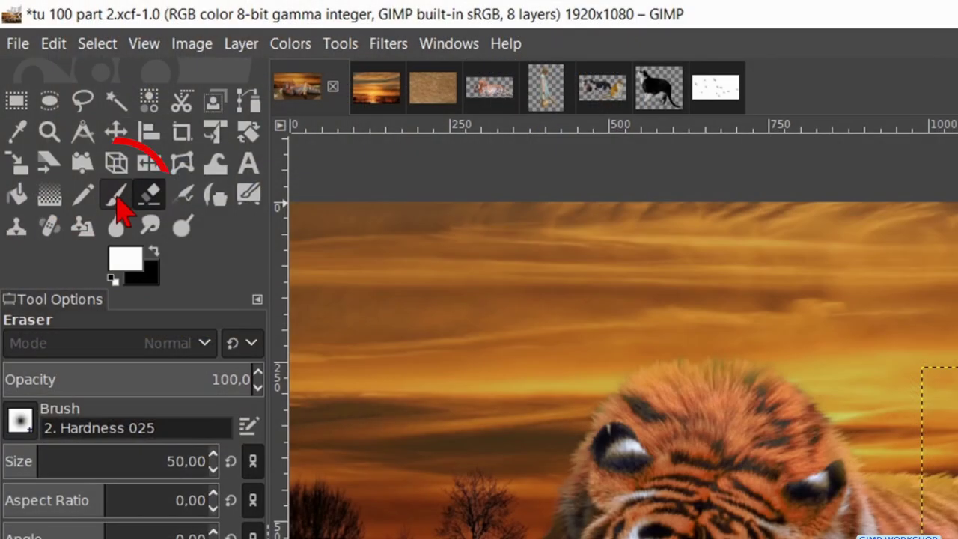
pyautogui.click(117, 198)
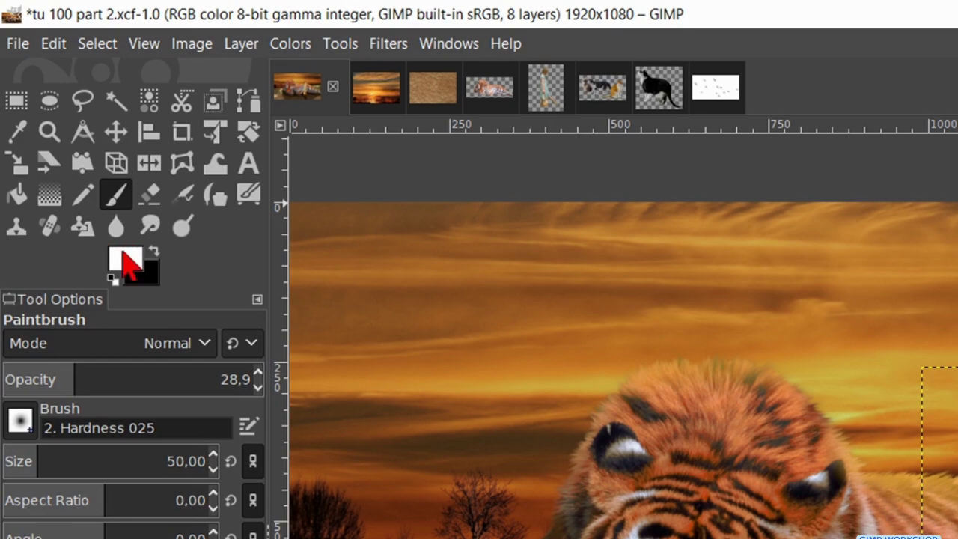
pyautogui.click(124, 254)
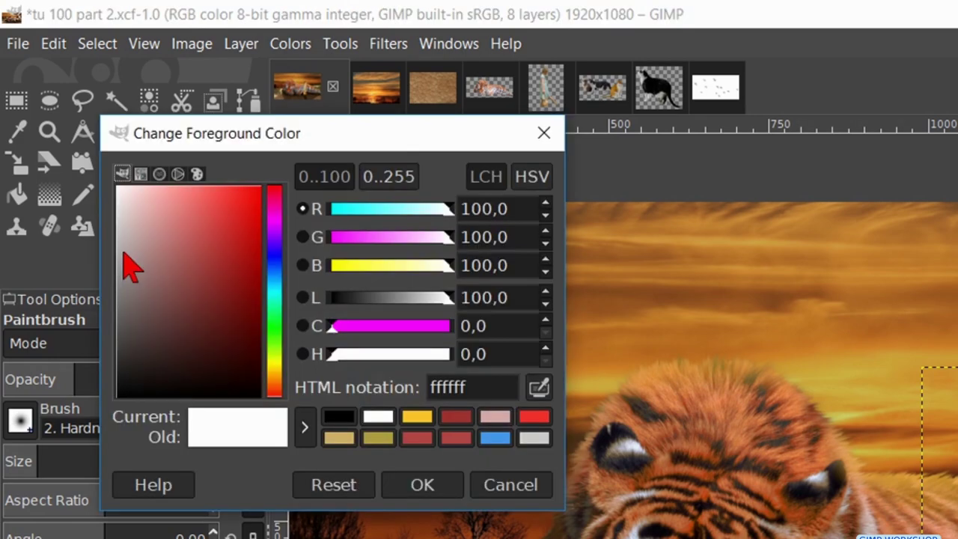
pyautogui.click(416, 417)
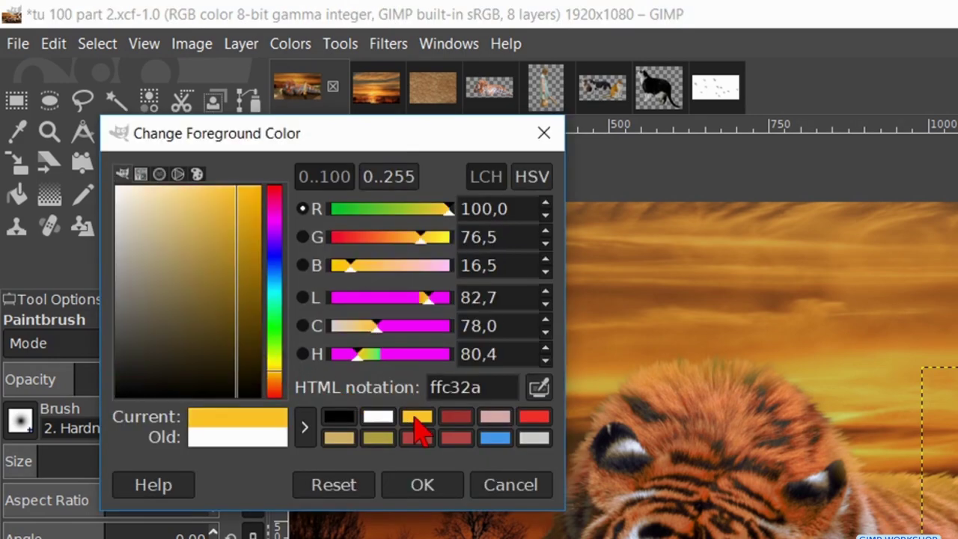
pyautogui.click(423, 484)
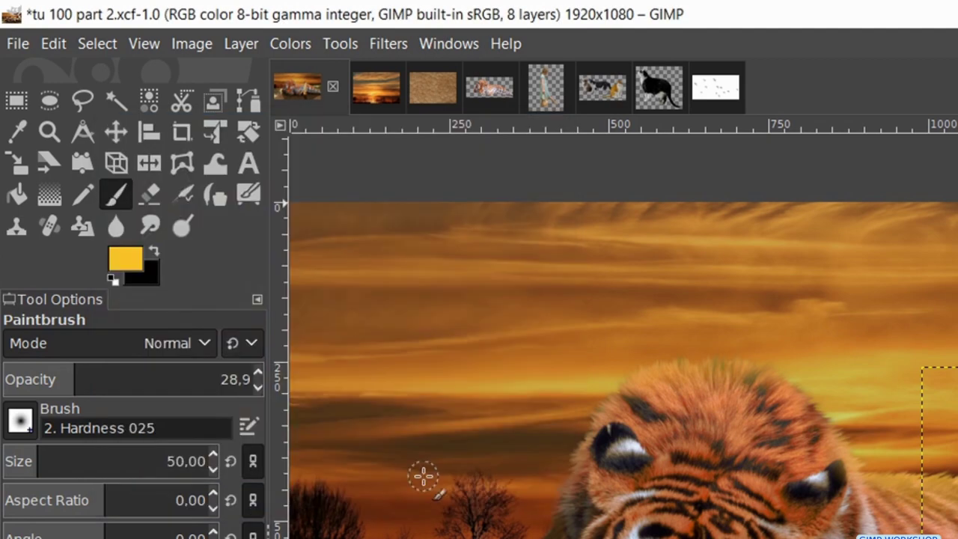
pyautogui.click(258, 387)
pyautogui.click(258, 387)
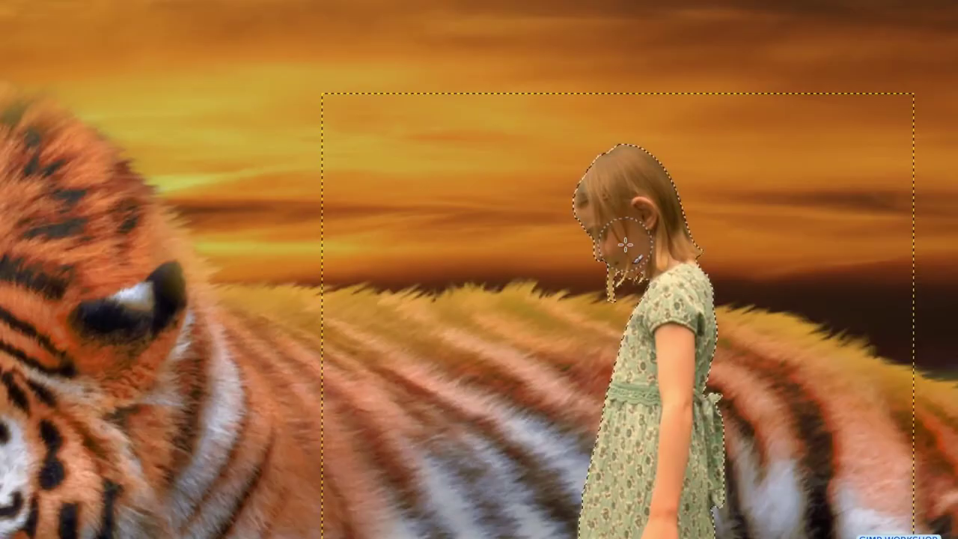
# Paint soft yellow light along the front edge of the girl inside the selection, using a brush size of 89.
pyautogui.scroll(1, 624, 244)
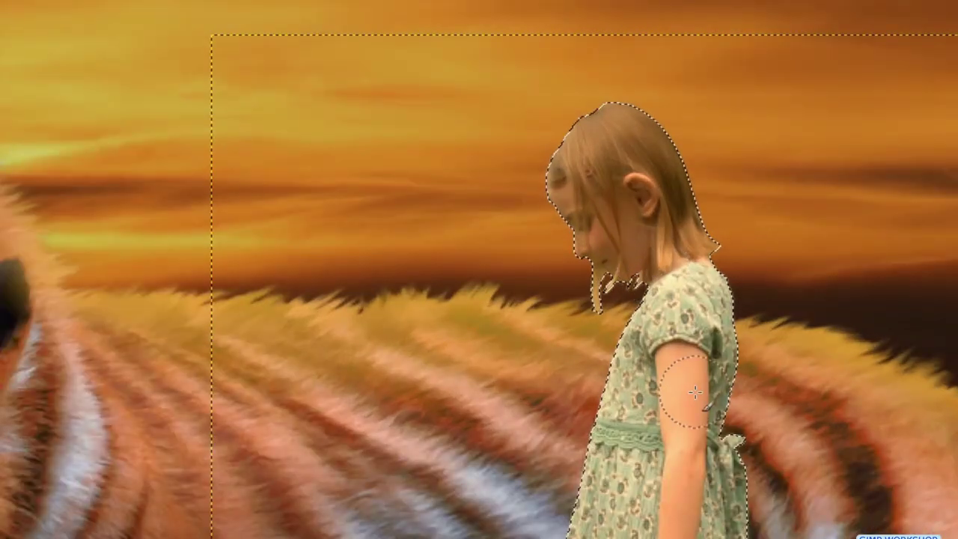
pyautogui.scroll(1, 688, 292)
pyautogui.moveTo(507, 124)
pyautogui.mouseDown()
pyautogui.moveTo(470, 65)
pyautogui.moveTo(473, 179)
pyautogui.moveTo(502, 188)
pyautogui.moveTo(576, 314)
pyautogui.moveTo(595, 258)
pyautogui.moveTo(561, 408)
pyautogui.moveTo(523, 509)
pyautogui.moveTo(487, 516)
pyautogui.moveTo(505, 387)
pyautogui.moveTo(529, 434)
pyautogui.mouseUp()
pyautogui.moveTo(517, 190)
pyautogui.mouseDown()
pyautogui.moveTo(396, 495)
pyautogui.moveTo(467, 512)
pyautogui.moveTo(428, 372)
pyautogui.moveTo(449, 320)
pyautogui.moveTo(366, 438)
pyautogui.moveTo(512, 322)
pyautogui.moveTo(506, 234)
pyautogui.mouseUp()
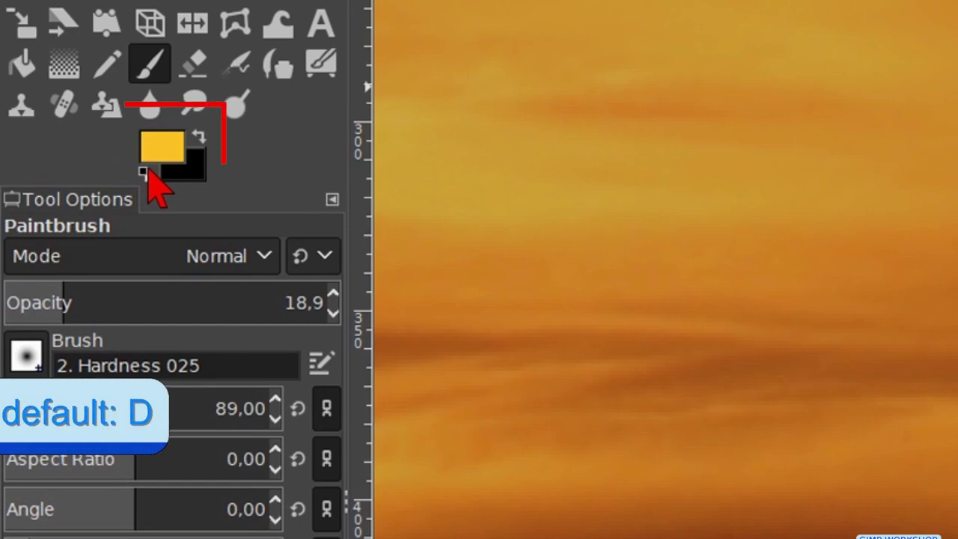
# Reset the colours to the default black foreground and white background and set the Paintbrush size to 100.
pyautogui.click(144, 172)
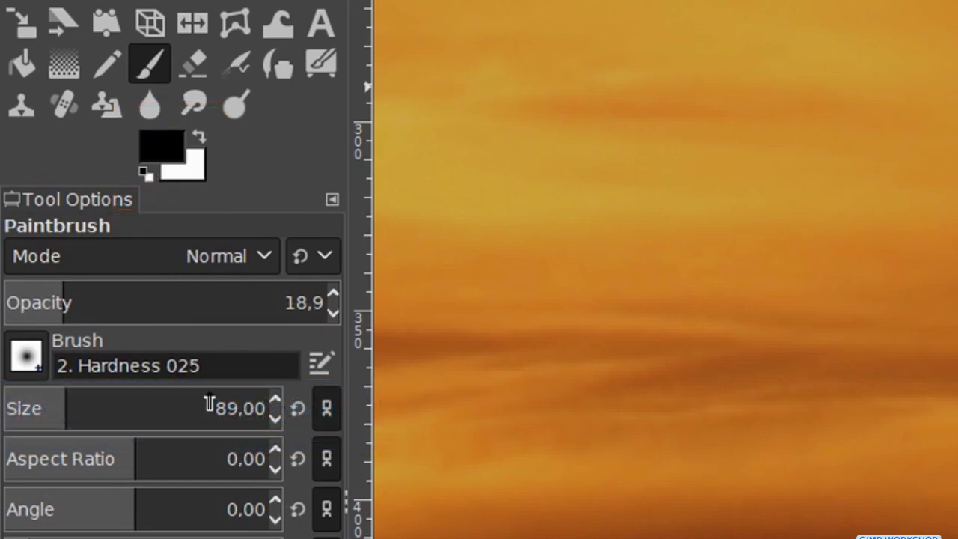
pyautogui.scroll(19, 274, 419)
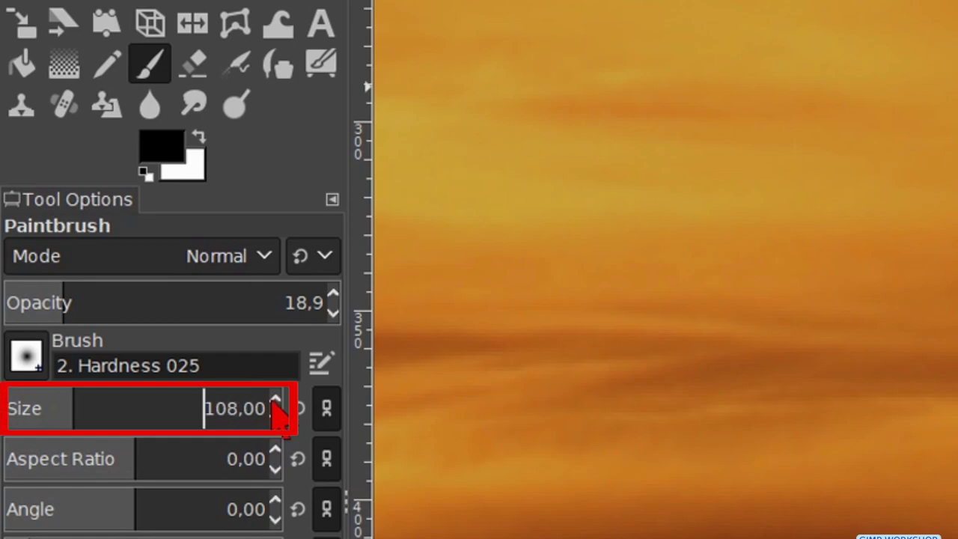
pyautogui.scroll(-11, 277, 422)
pyautogui.scroll(3, 277, 419)
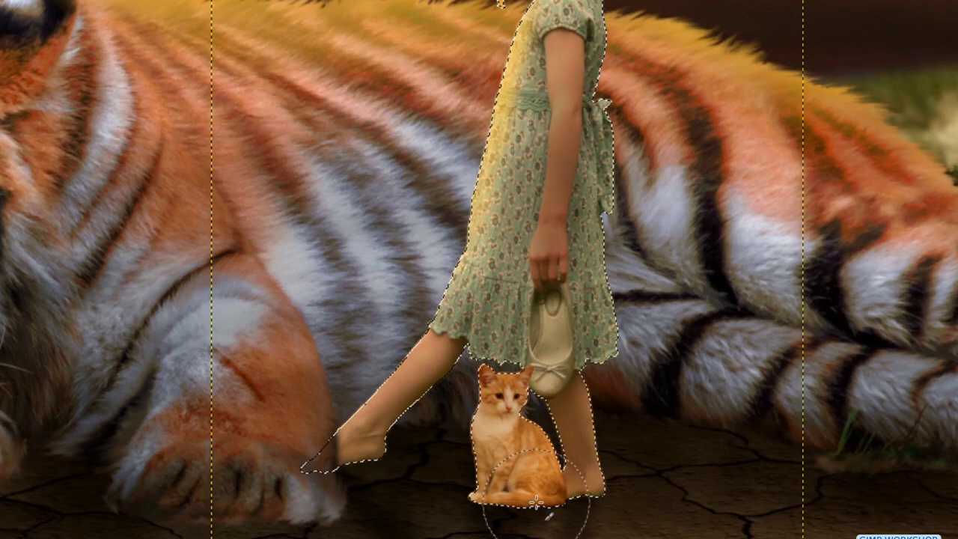
# Paint soft black shading along the shadow side of the girl inside the selection and clear the selection.
pyautogui.scroll(5, 564, 350)
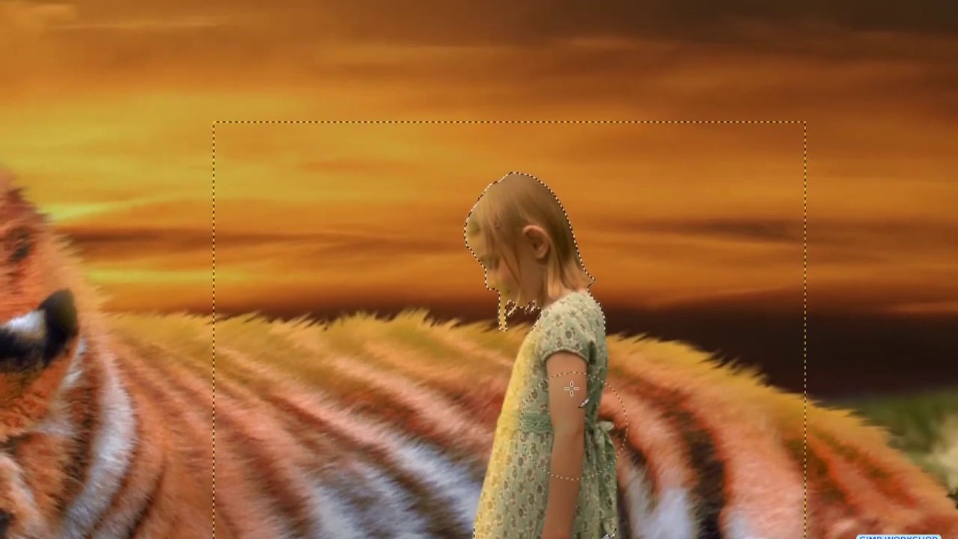
pyautogui.press('Return')
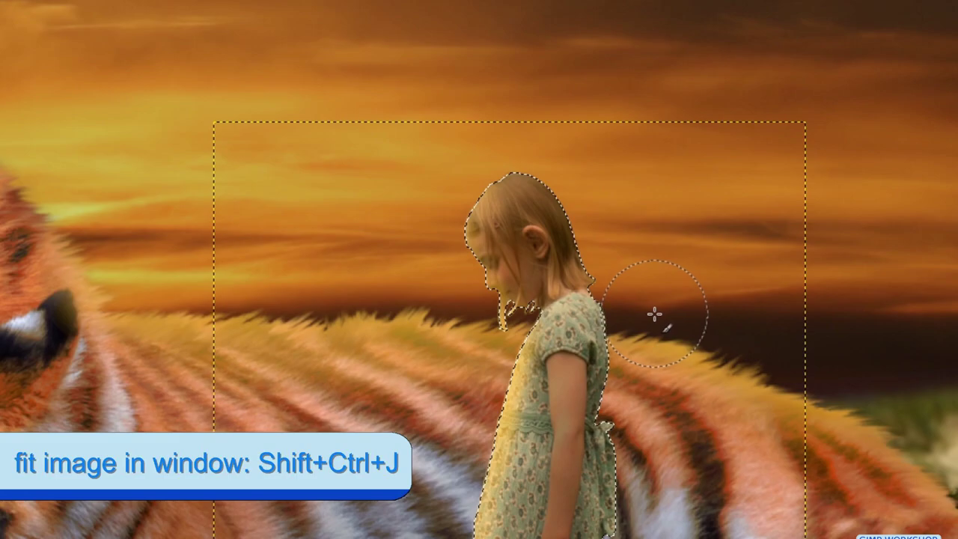
pyautogui.hotkey('shift', 'ctrl', 'j')
pyautogui.hotkey('shift', 'ctrl', 'a')
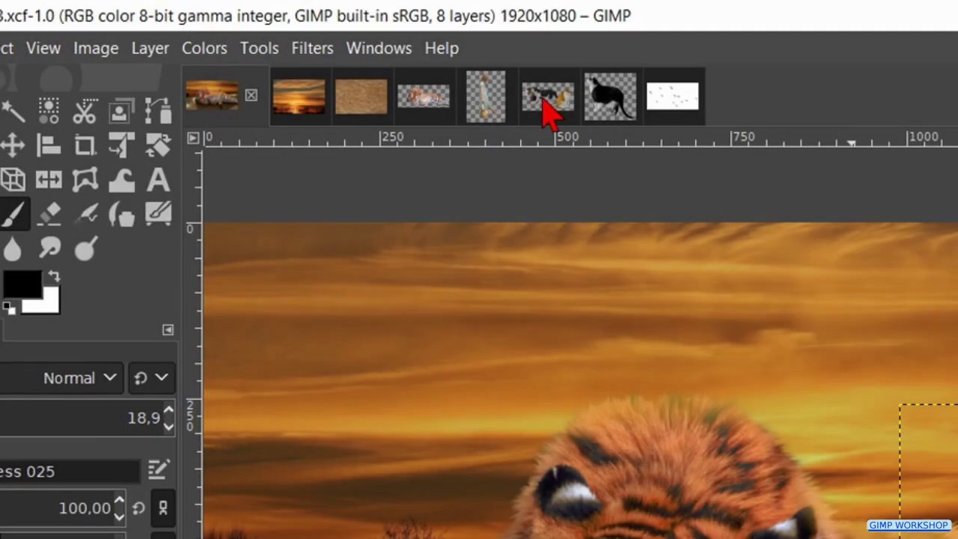
# Bring the three-cats image into the tiger composite as a new layer and rename it 3 cats.
pyautogui.moveTo(548, 113); pyautogui.dragTo(490, 361)
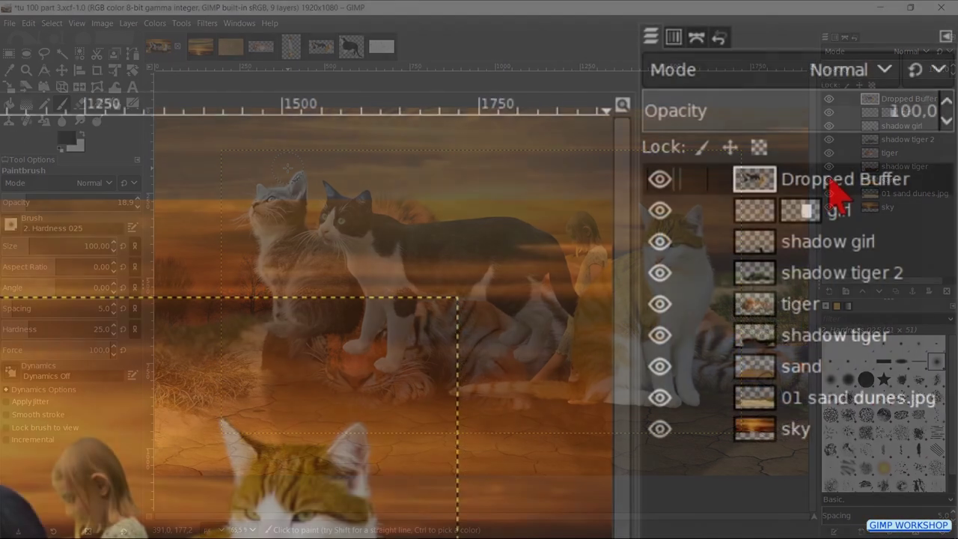
pyautogui.doubleClick(903, 98)
pyautogui.write('3 cats')
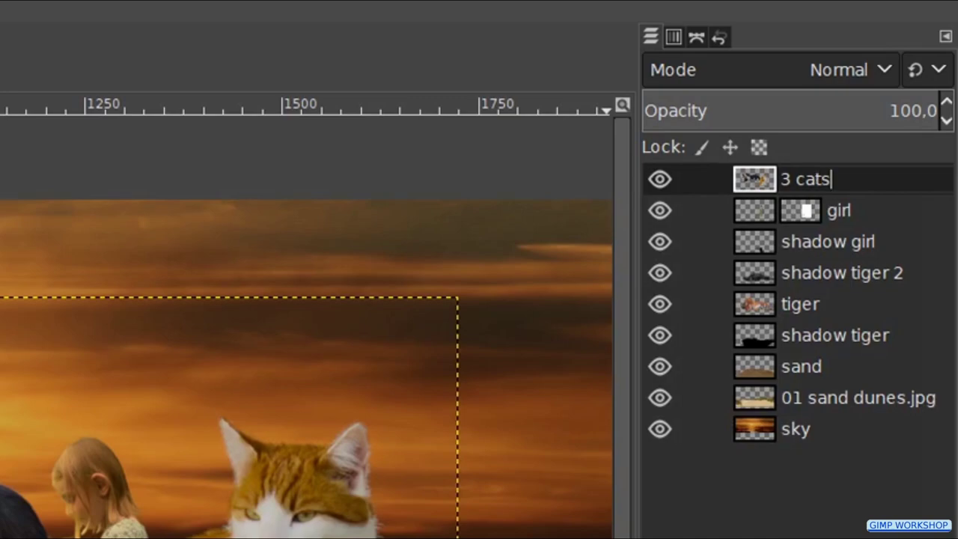
pyautogui.press('Return')
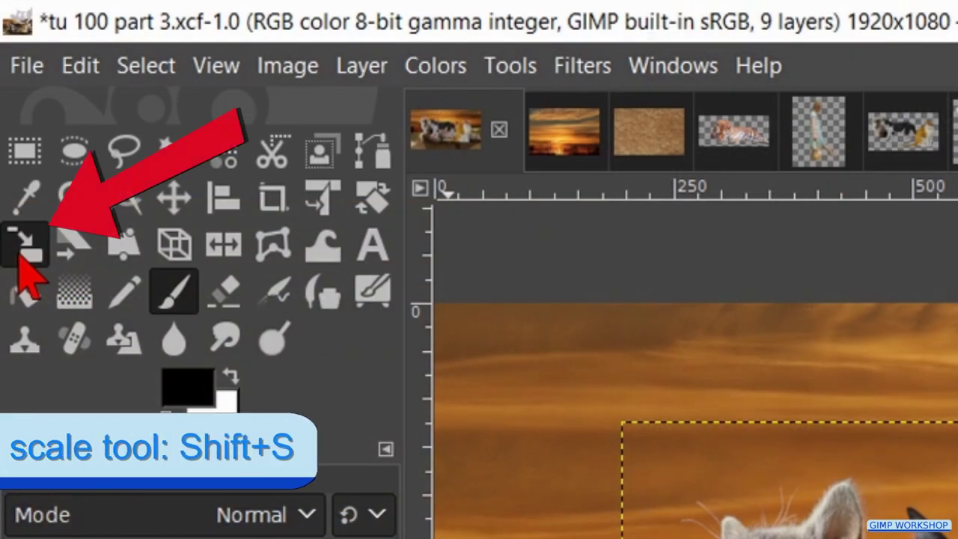
# Scale the 3 cats layer to 388 × 212 px and place it on the cracked ground behind the girl, beside the tiger's hind paw.
pyautogui.click(23, 247)
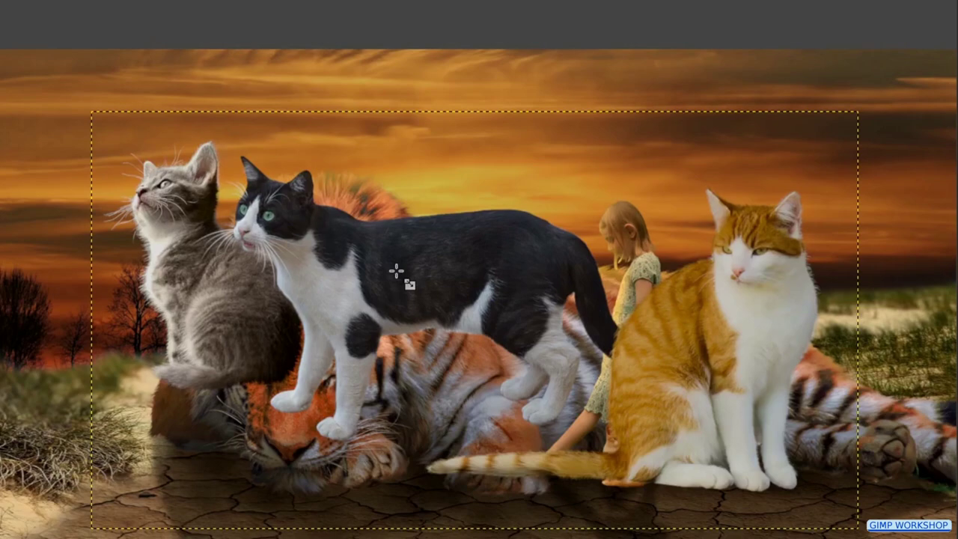
pyautogui.click(397, 271)
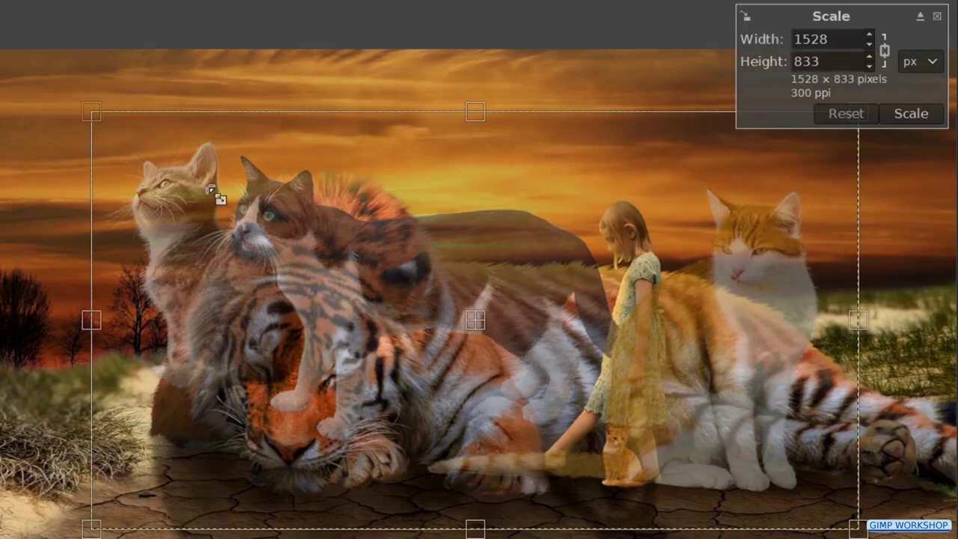
pyautogui.moveTo(216, 193); pyautogui.dragTo(821, 467)
pyautogui.moveTo(909, 420); pyautogui.dragTo(881, 435)
pyautogui.moveTo(806, 477)
pyautogui.mouseDown()
pyautogui.moveTo(804, 492)
pyautogui.moveTo(803, 470)
pyautogui.mouseUp()
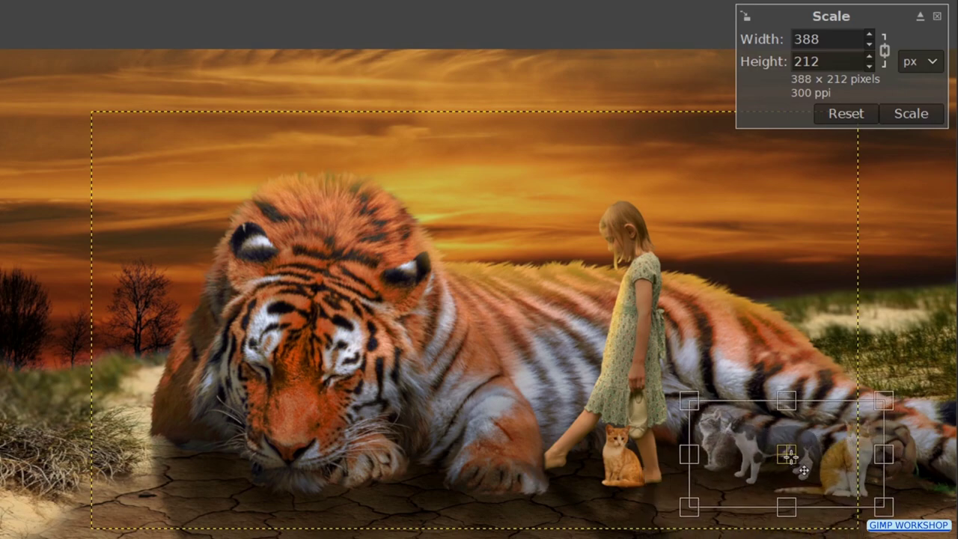
pyautogui.click(905, 114)
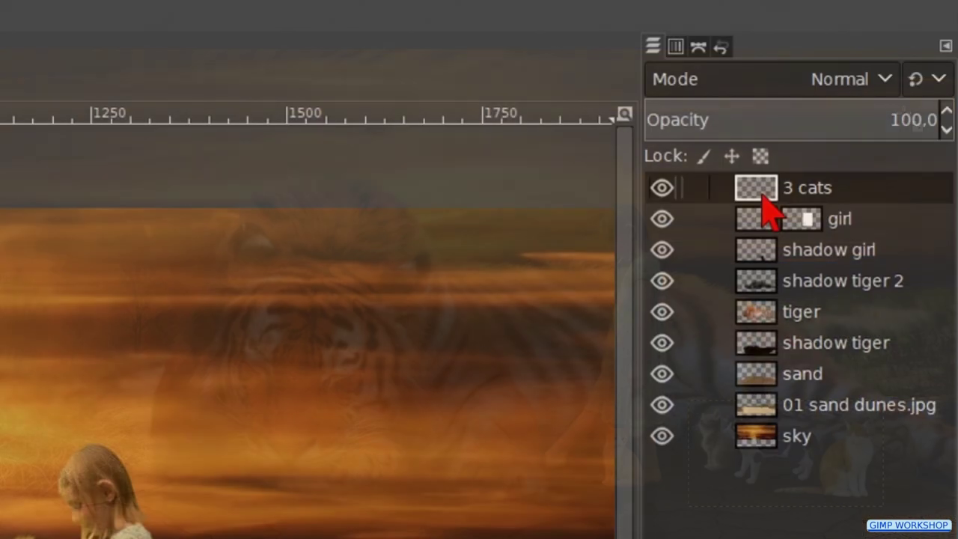
# Turn the 3 cats layer's alpha into a selection and fill it with black on a new transparent layer named 3 cats shadow.
pyautogui.rightClick(761, 192)
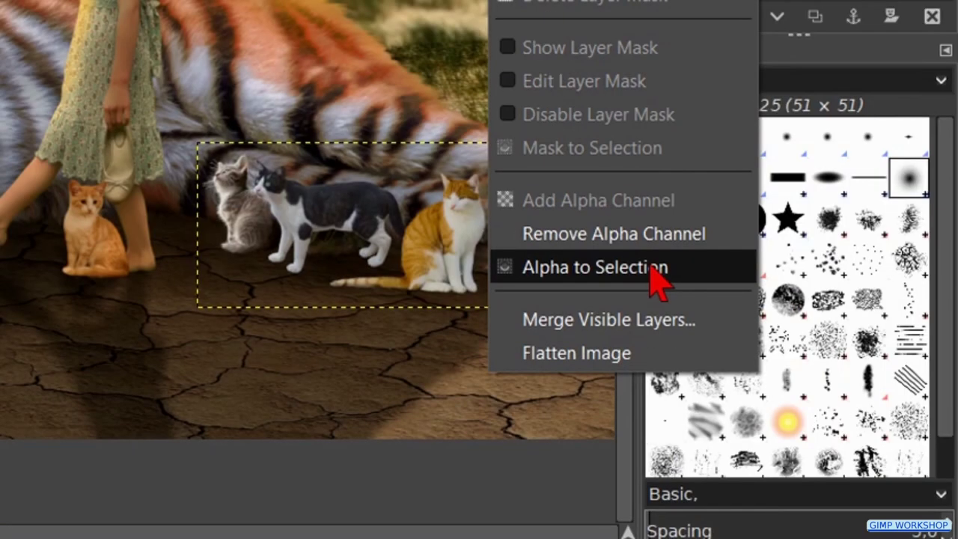
pyautogui.click(649, 269)
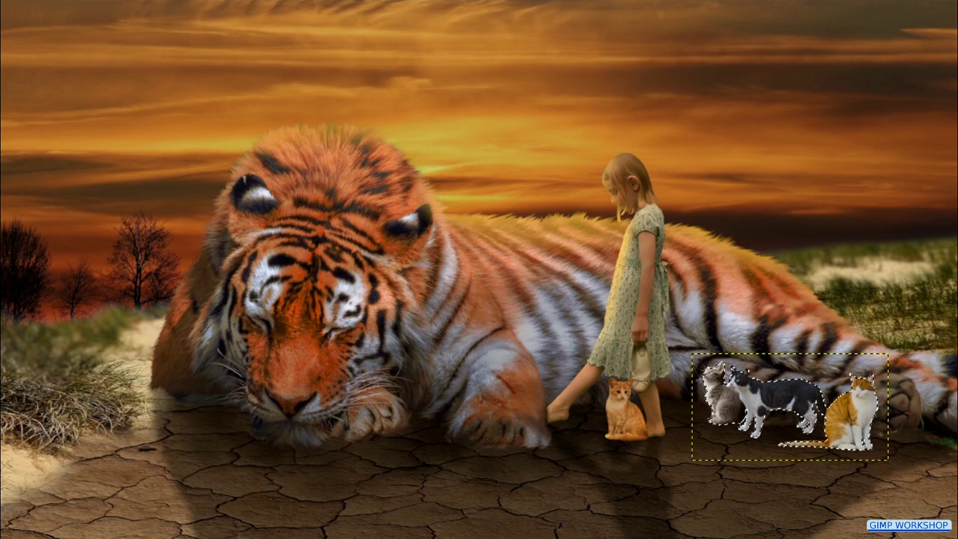
pyautogui.hotkey('shift', 'ctrl', 'n')
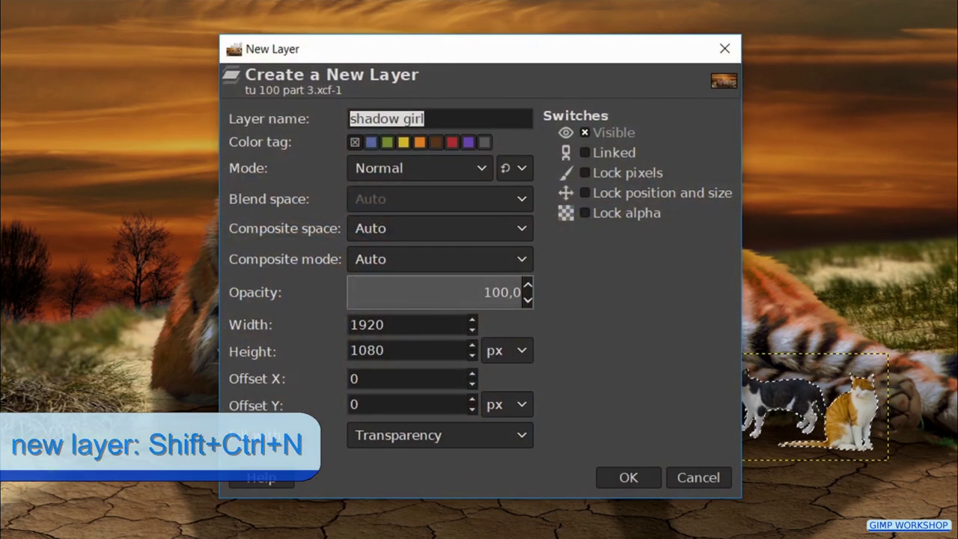
pyautogui.write('3')
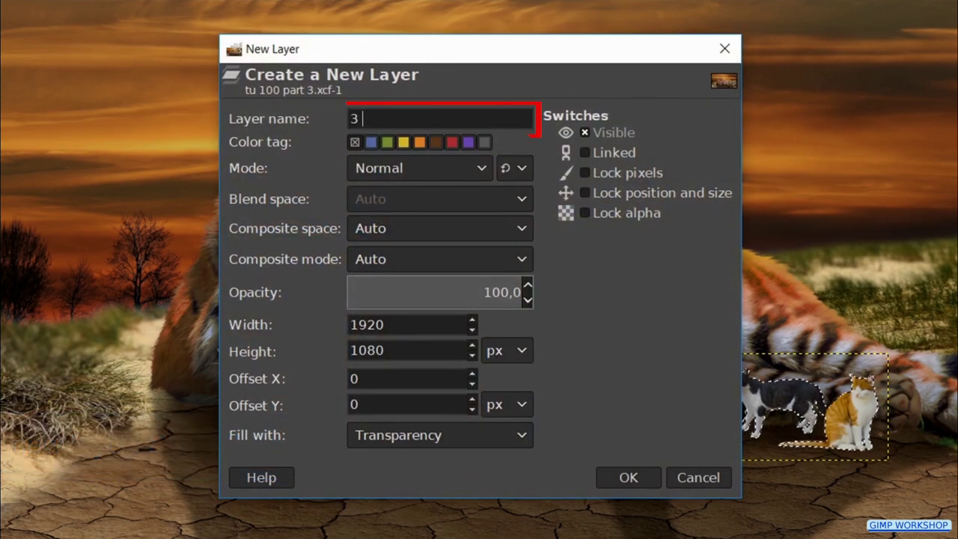
pyautogui.write(' cats shadow')
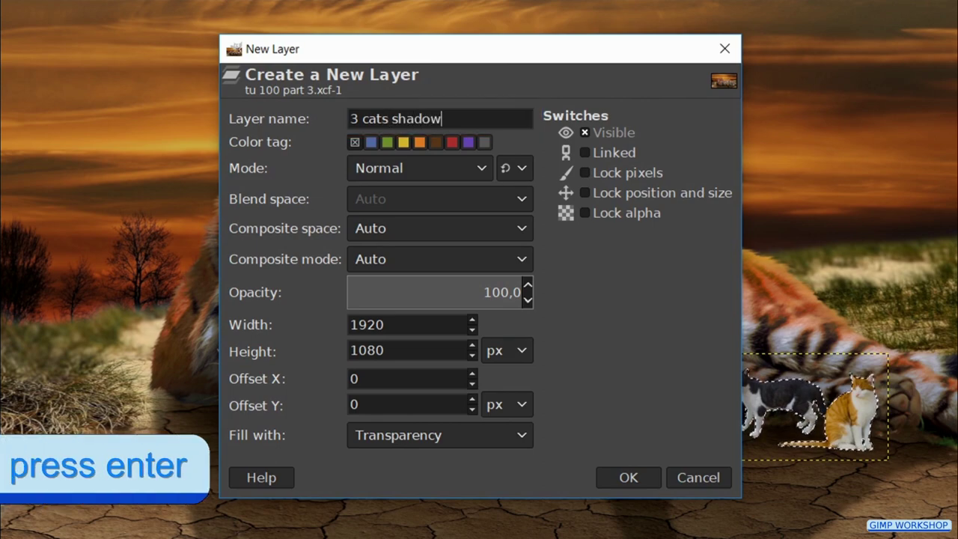
pyautogui.press('Return')
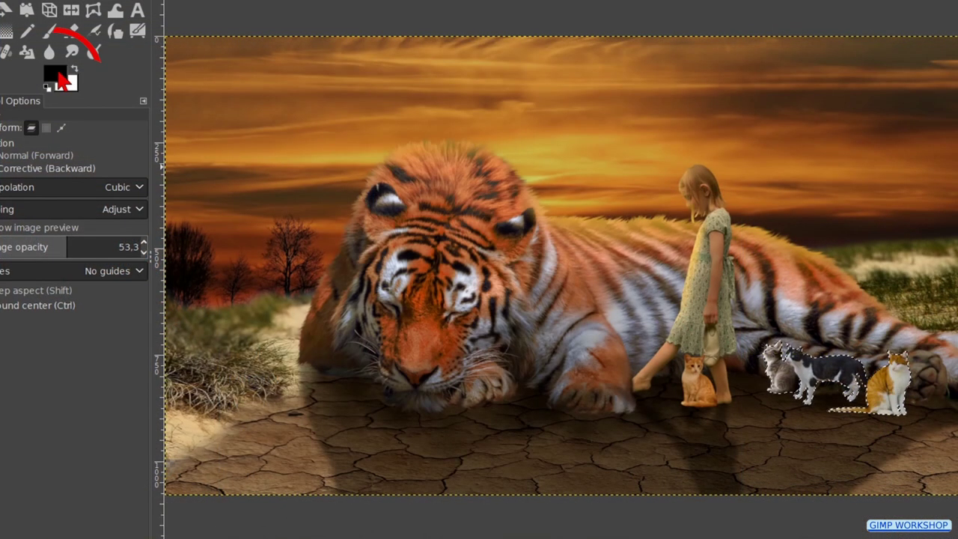
pyautogui.moveTo(71, 78); pyautogui.dragTo(279, 151)
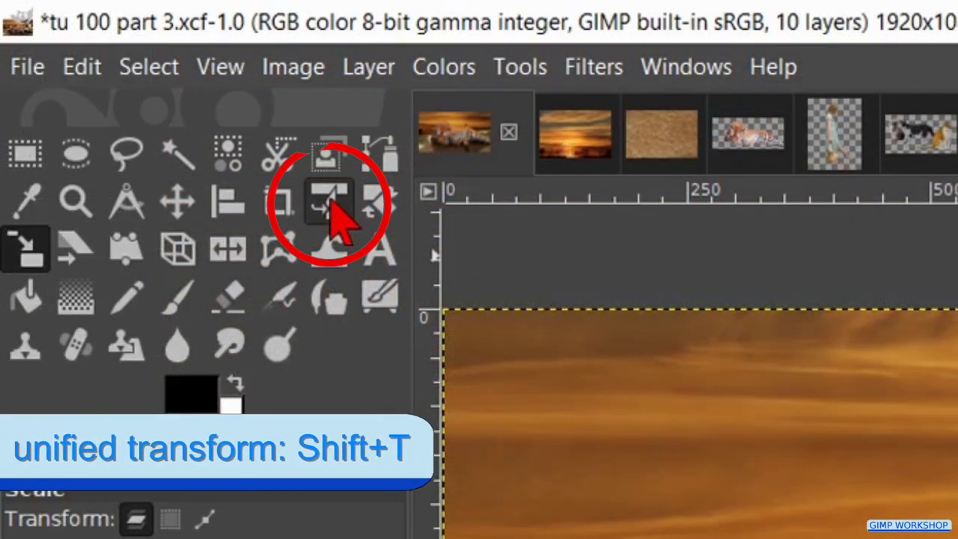
# Flip, stretch and skew the black cat silhouettes with Unified Transform into long shadows falling forward and rightward from the cats' feet.
pyautogui.click(331, 200)
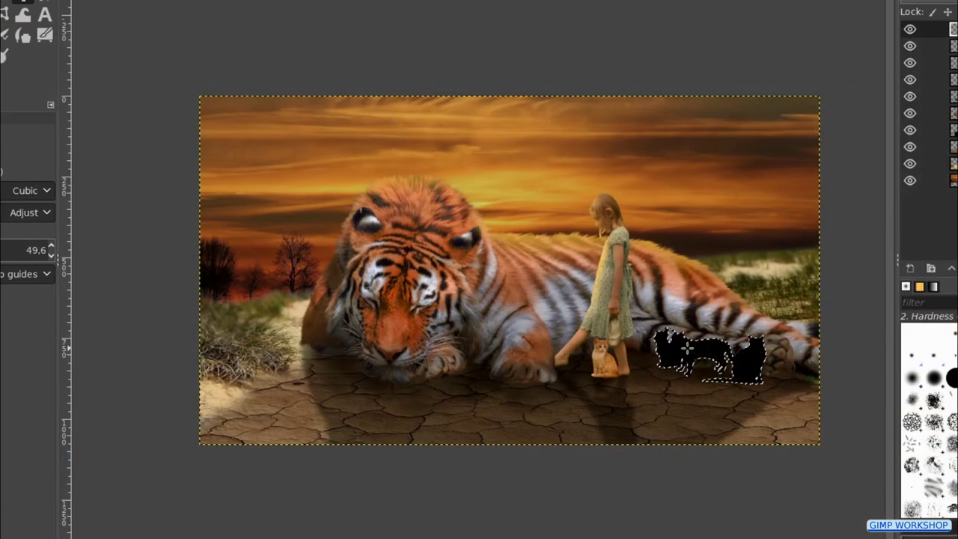
pyautogui.click(685, 346)
pyautogui.moveTo(745, 374); pyautogui.dragTo(749, 412)
pyautogui.moveTo(709, 365); pyautogui.dragTo(793, 468)
pyautogui.moveTo(770, 350); pyautogui.dragTo(754, 416)
pyautogui.moveTo(797, 468); pyautogui.dragTo(825, 468)
pyautogui.moveTo(738, 476); pyautogui.dragTo(677, 480)
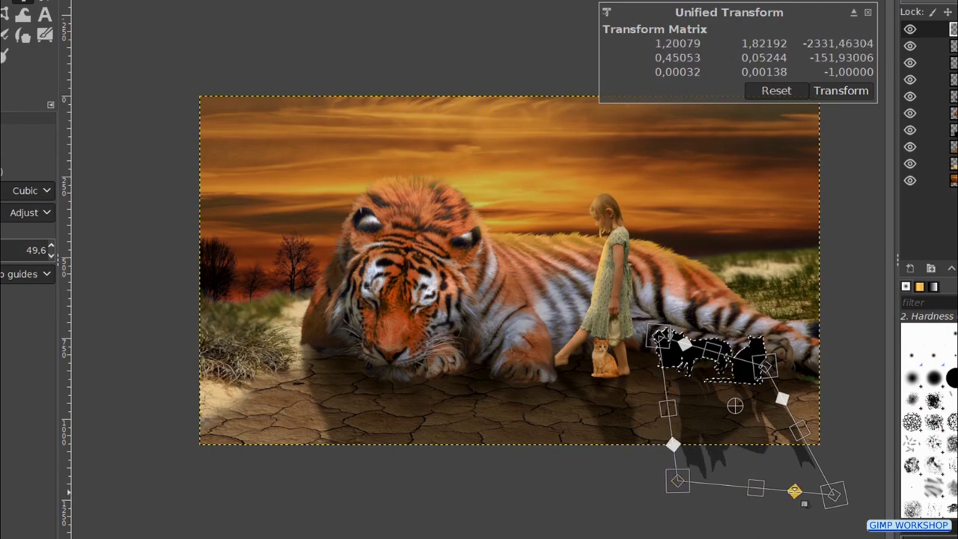
pyautogui.moveTo(794, 491); pyautogui.dragTo(822, 492)
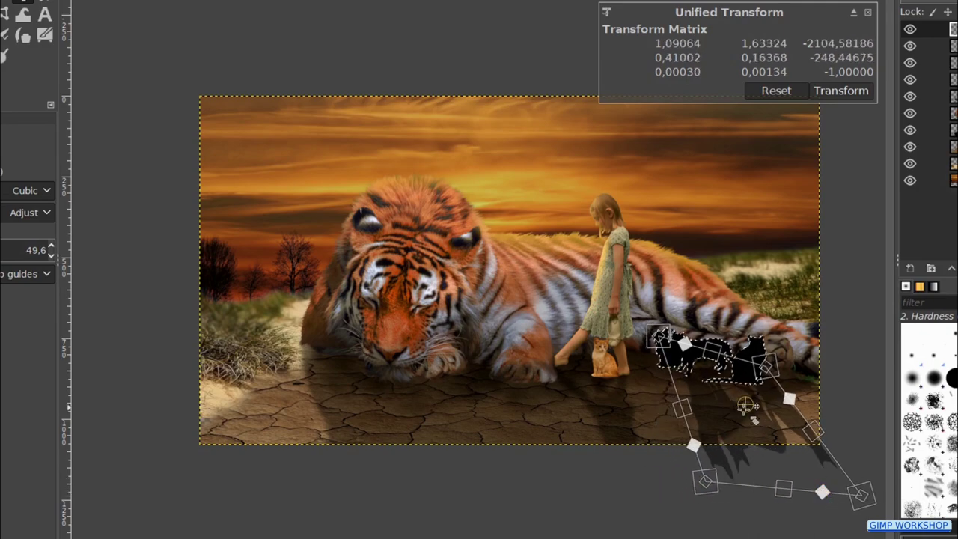
pyautogui.moveTo(731, 417); pyautogui.dragTo(723, 416)
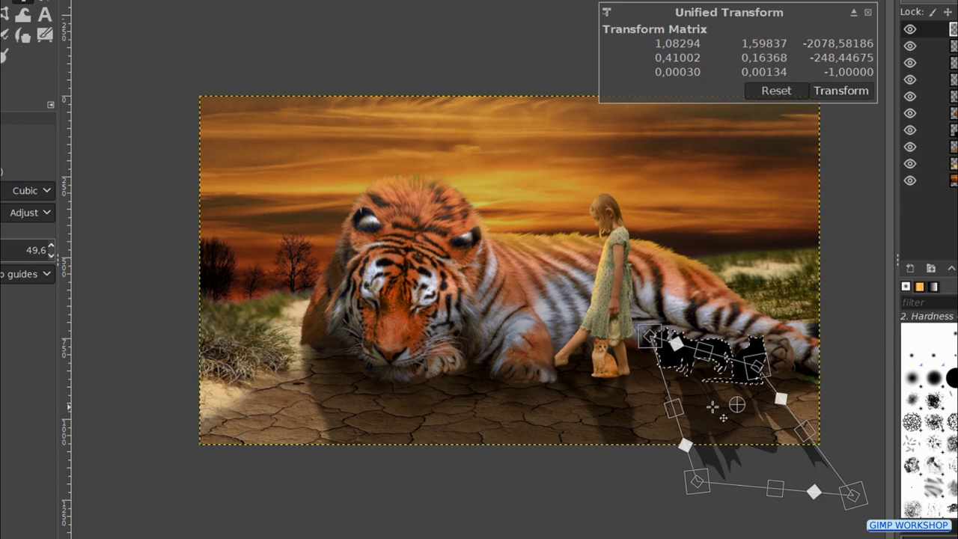
pyautogui.click(848, 95)
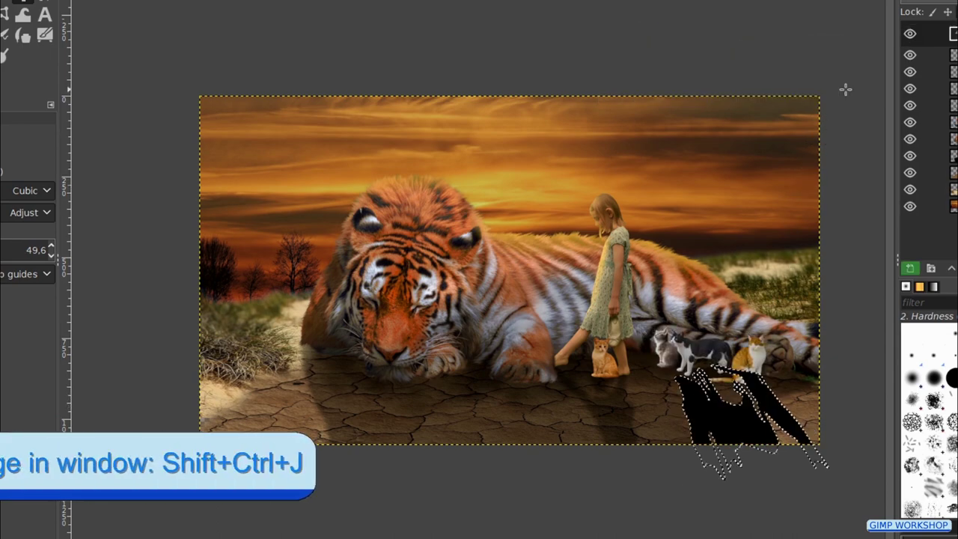
# Anchor the transformed shadow and place the 3 cats shadow layer below the 3 cats layer at 69.4 opacity.
pyautogui.hotkey('shift', 'ctrl', 'j')
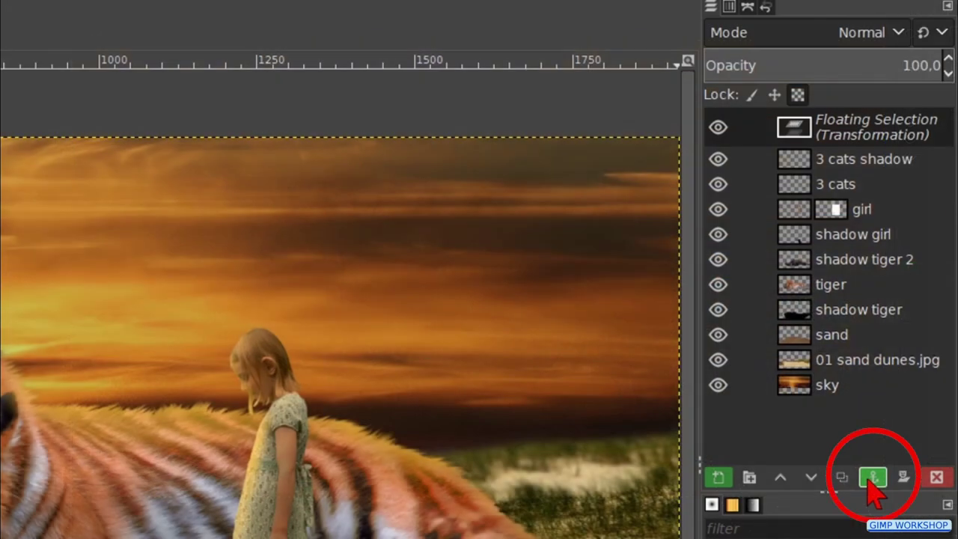
pyautogui.click(873, 478)
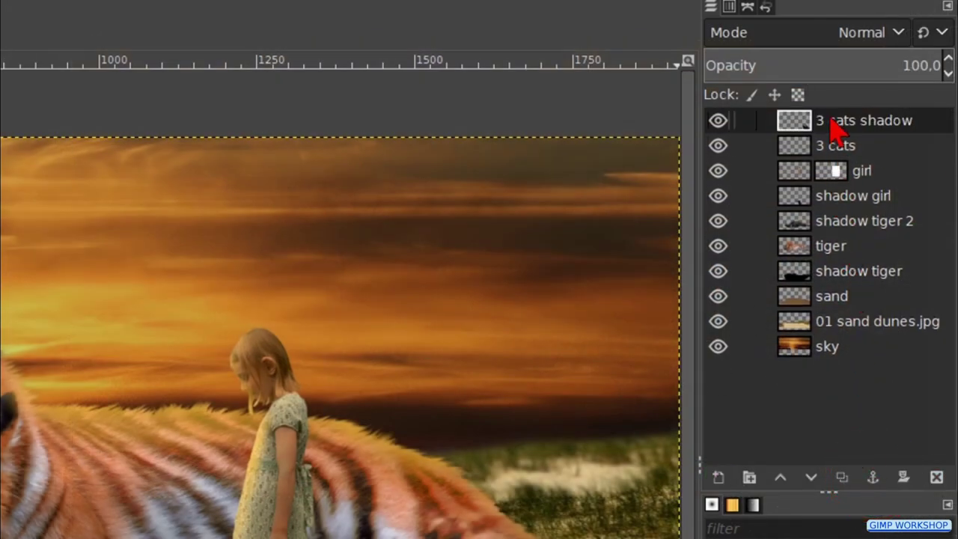
pyautogui.moveTo(836, 127); pyautogui.dragTo(838, 166)
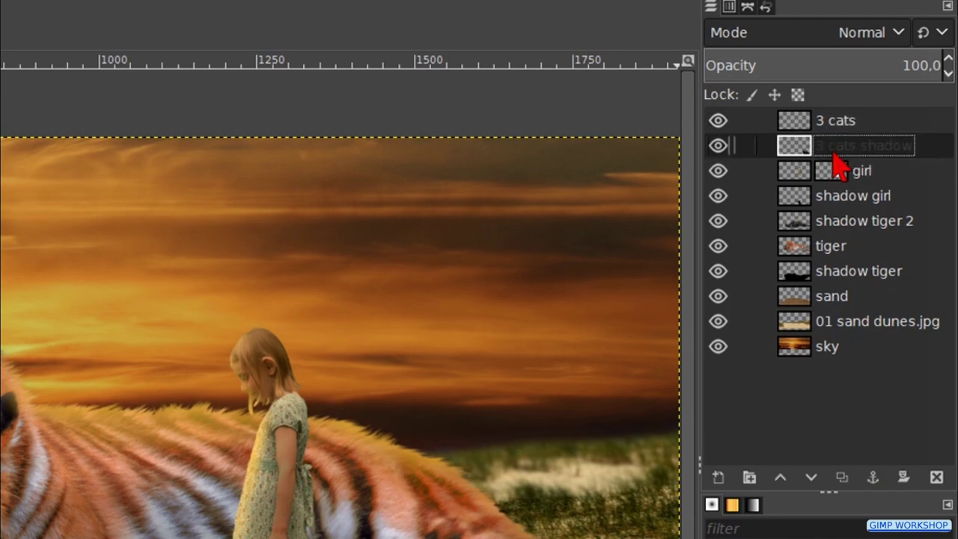
pyautogui.click(870, 66)
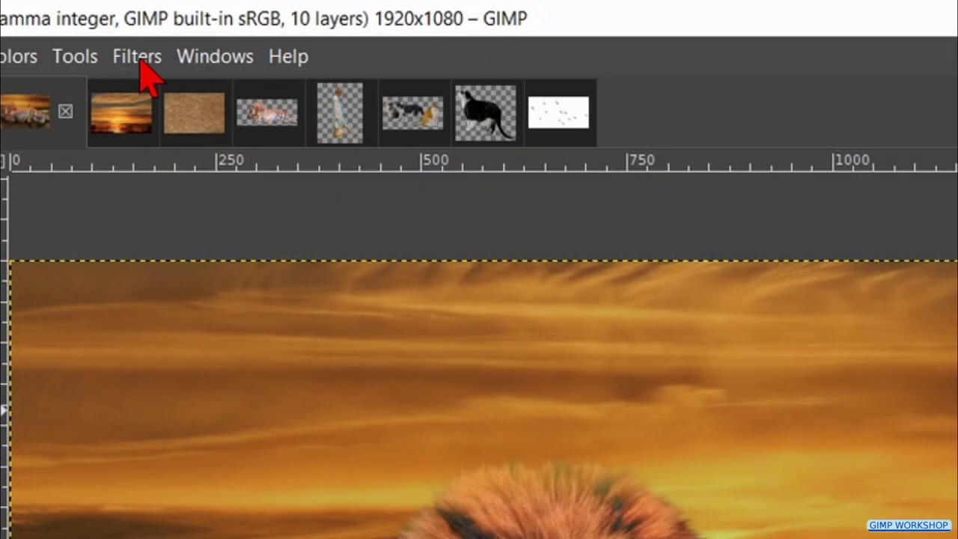
# Apply a Gaussian Blur with size 5 in X and Y to the 3 cats shadow layer.
pyautogui.click(138, 60)
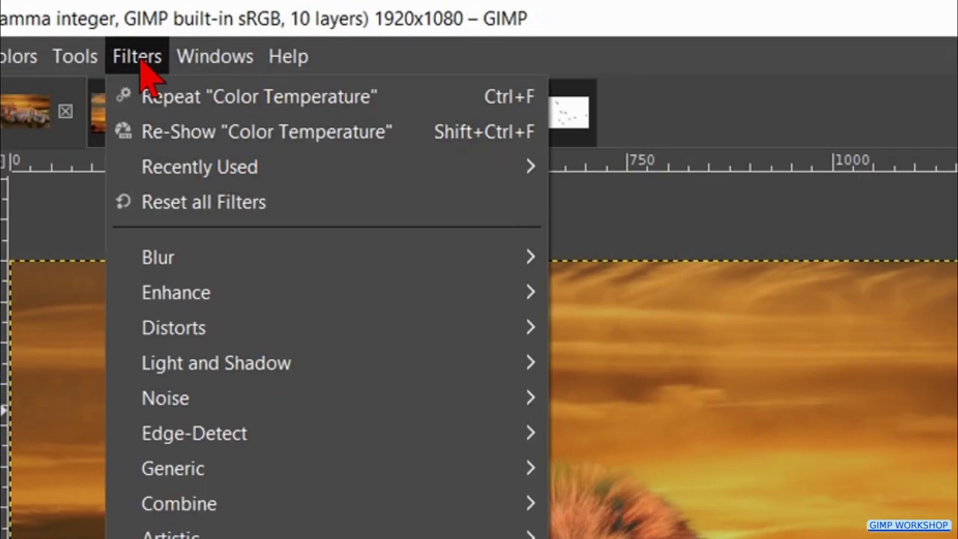
pyautogui.moveTo(426, 273)
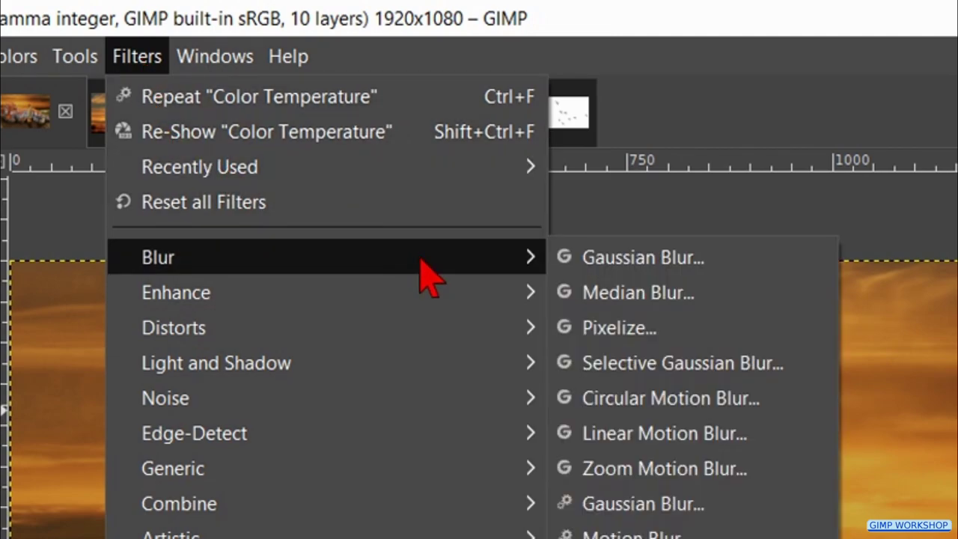
pyautogui.click(652, 260)
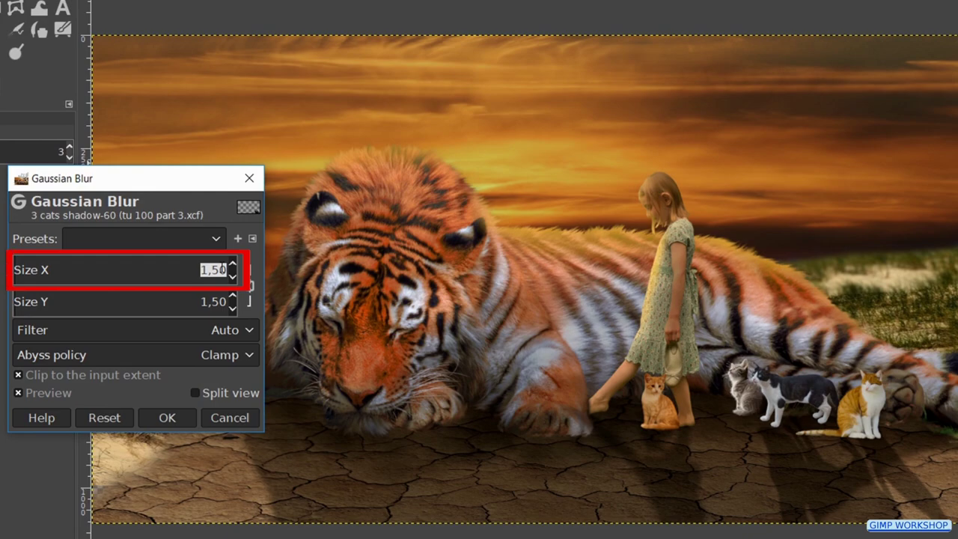
pyautogui.write('5')
pyautogui.press('Return')
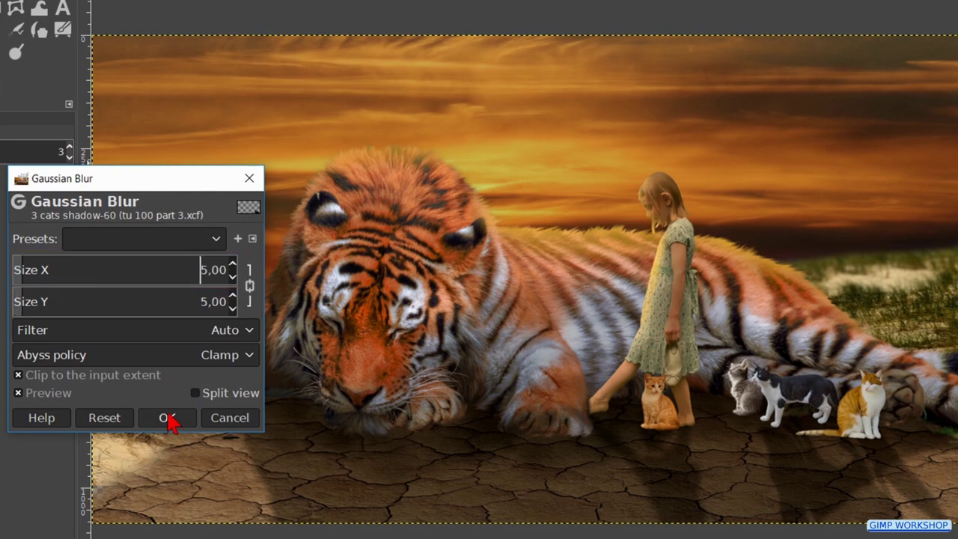
pyautogui.click(168, 421)
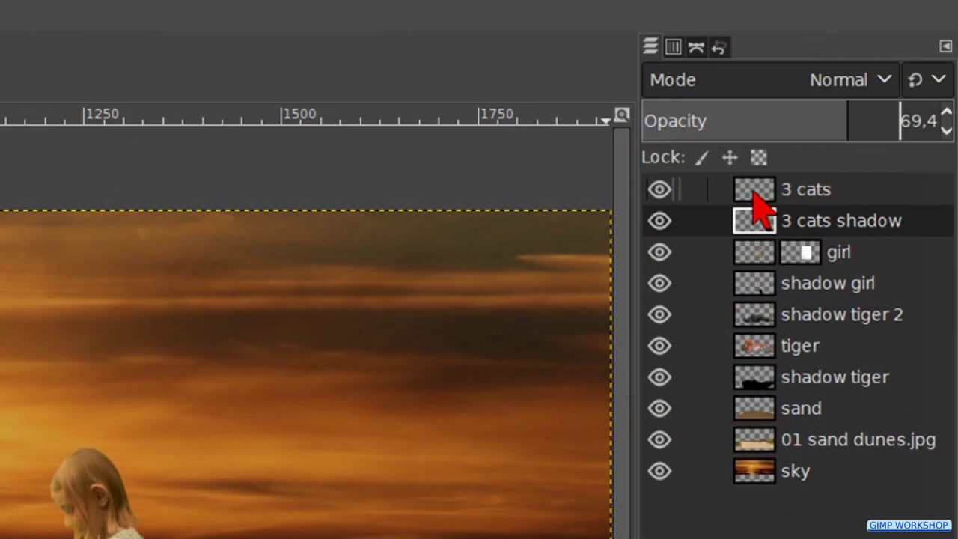
# Warm the 3 cats layer with Color Temperature, setting the original temperature to 4000.
pyautogui.click(753, 191)
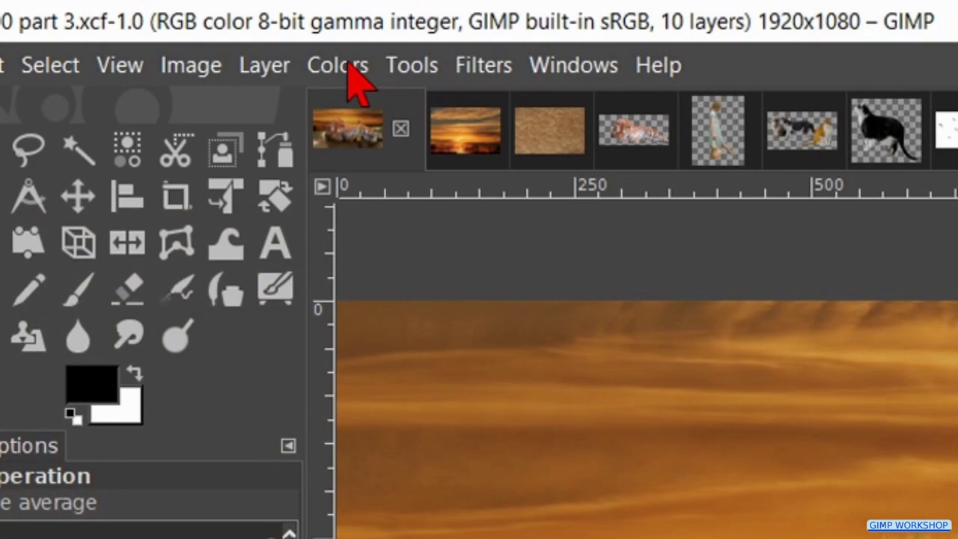
pyautogui.click(352, 71)
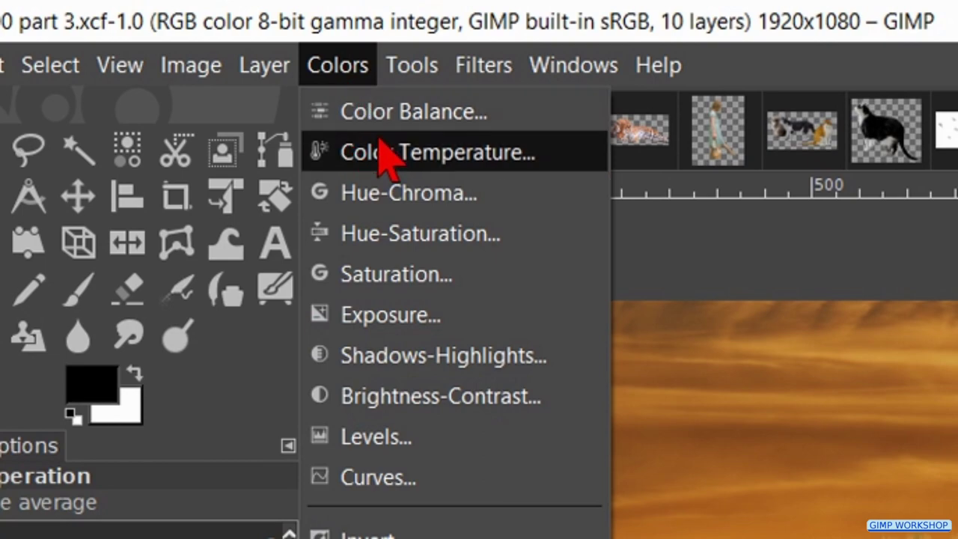
pyautogui.click(429, 152)
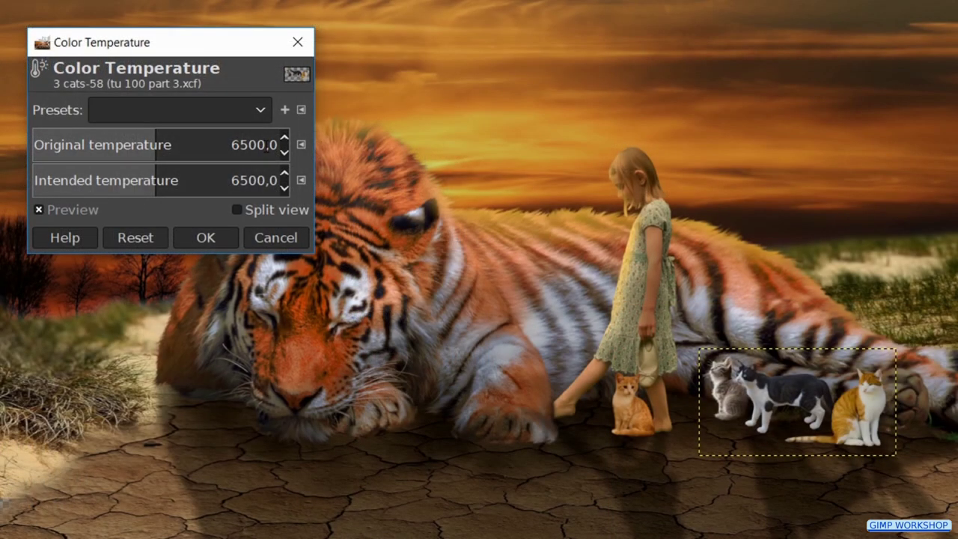
pyautogui.doubleClick(254, 144)
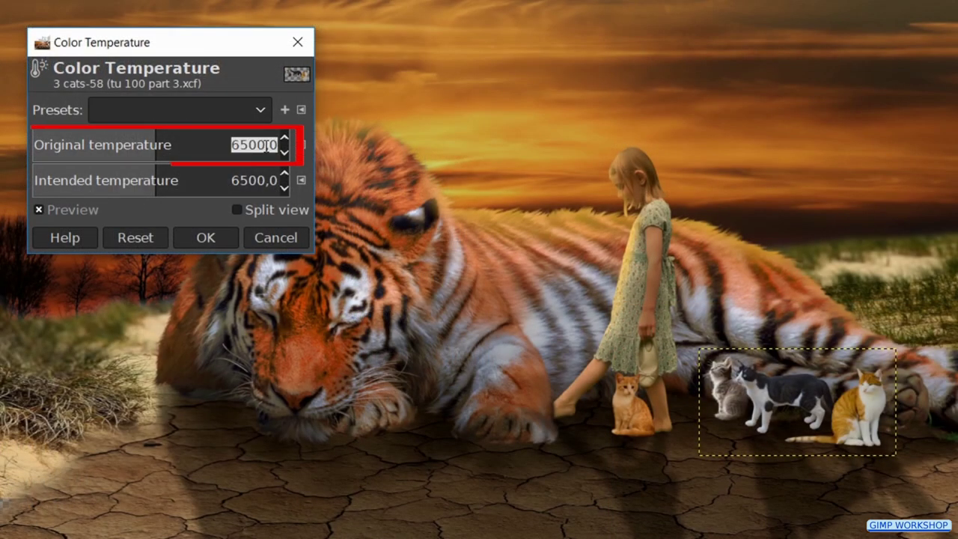
pyautogui.write('4000')
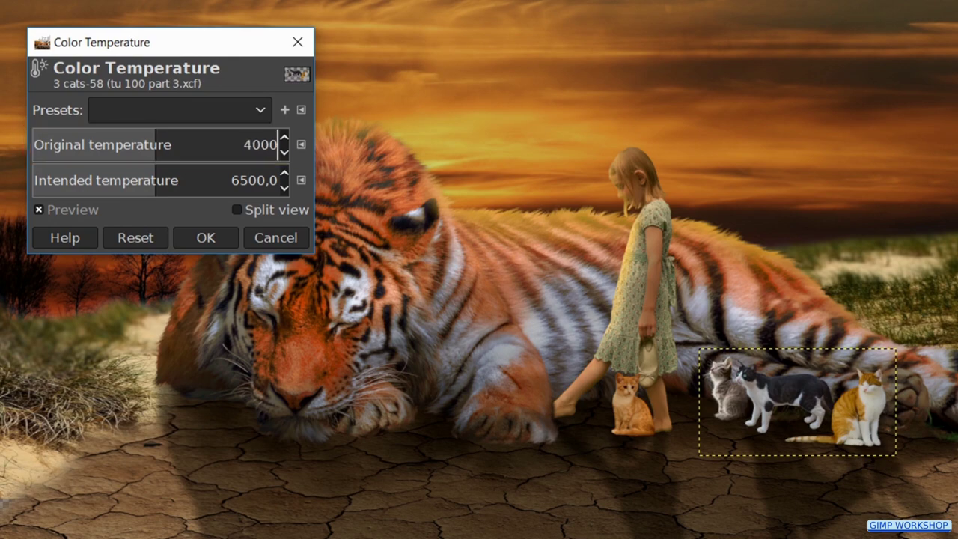
pyautogui.press('Return')
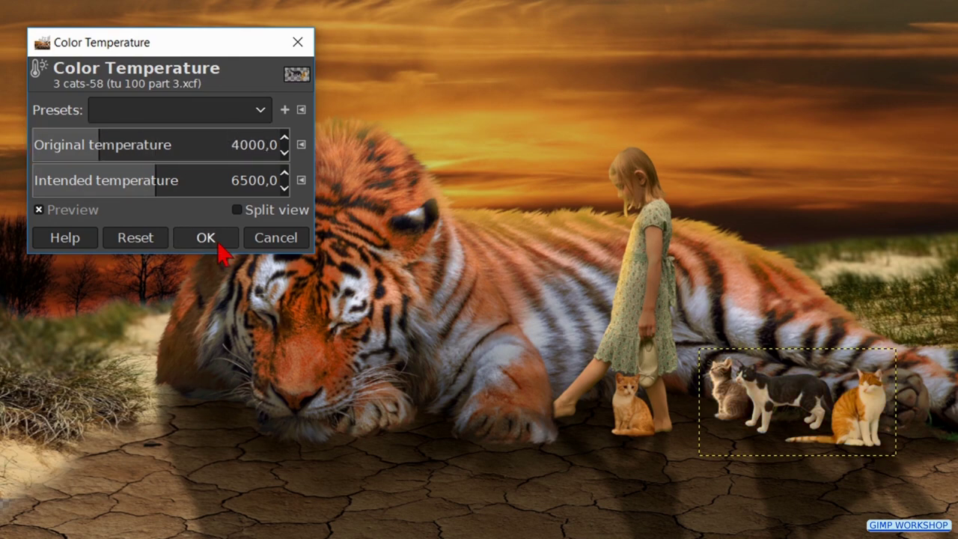
pyautogui.click(218, 243)
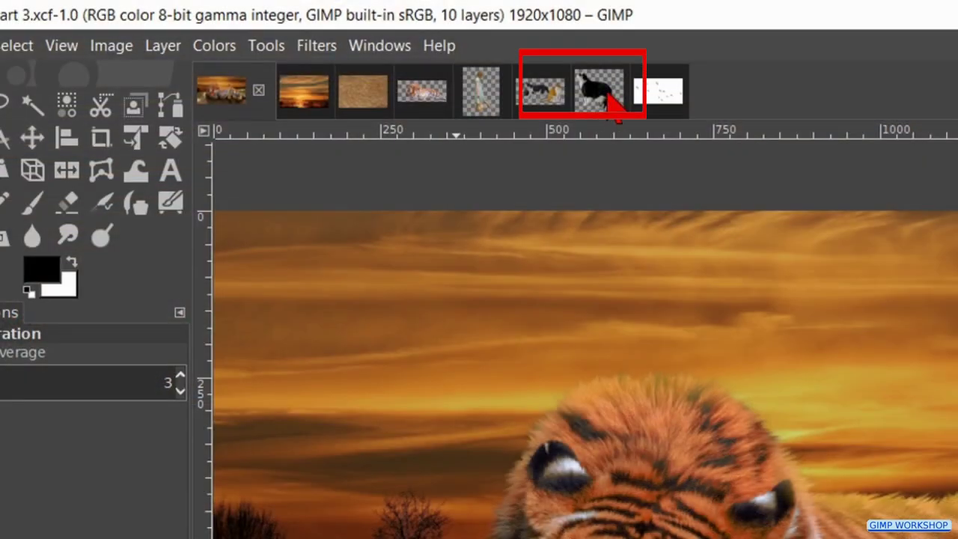
# Bring the 07 cat image into the composite as a new layer and name it 1 cat.
pyautogui.moveTo(614, 101); pyautogui.dragTo(376, 328)
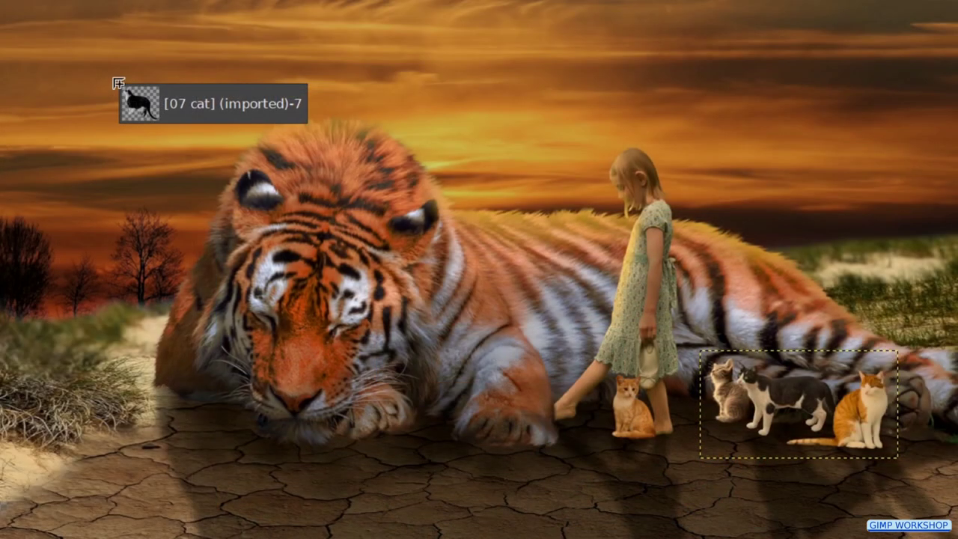
pyautogui.moveTo(118, 82); pyautogui.dragTo(113, 78)
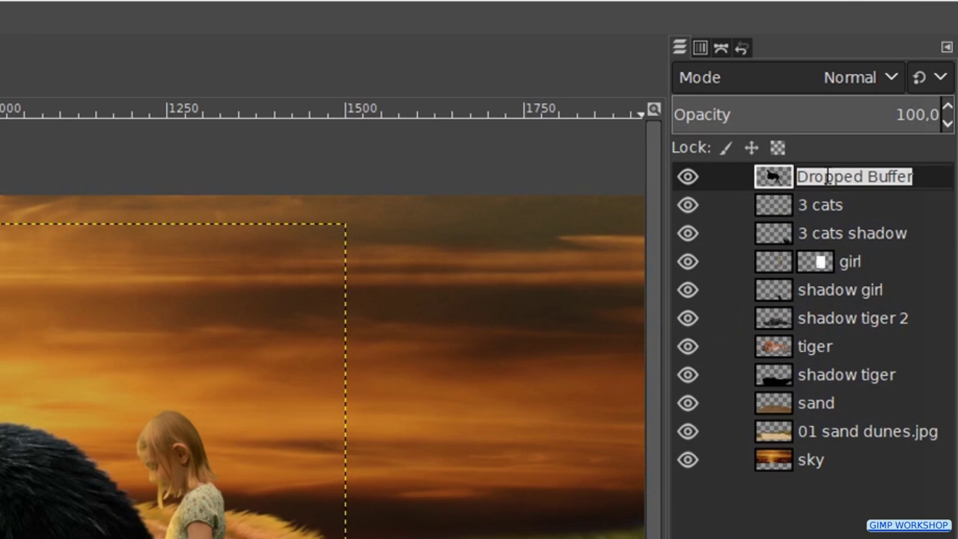
pyautogui.write('1')
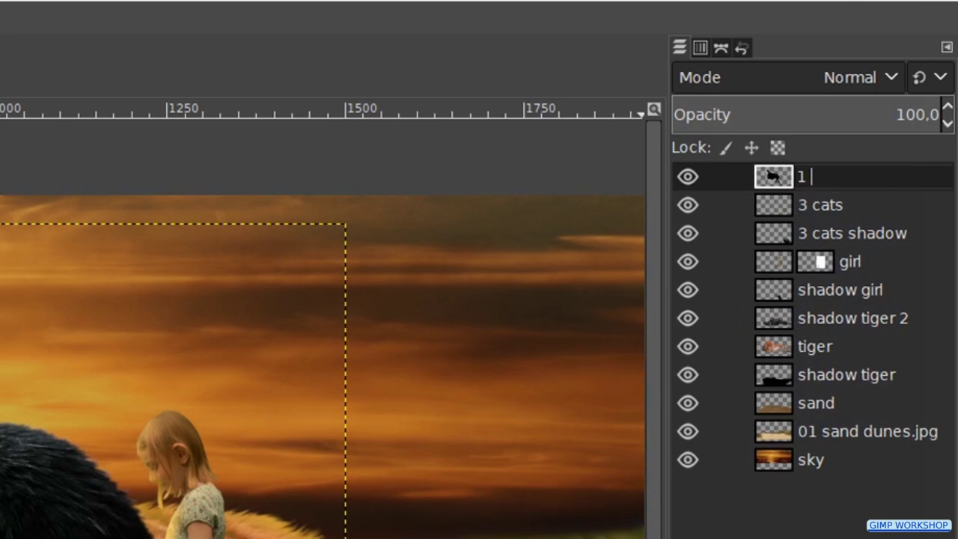
pyautogui.write(' cat')
pyautogui.press('Return')
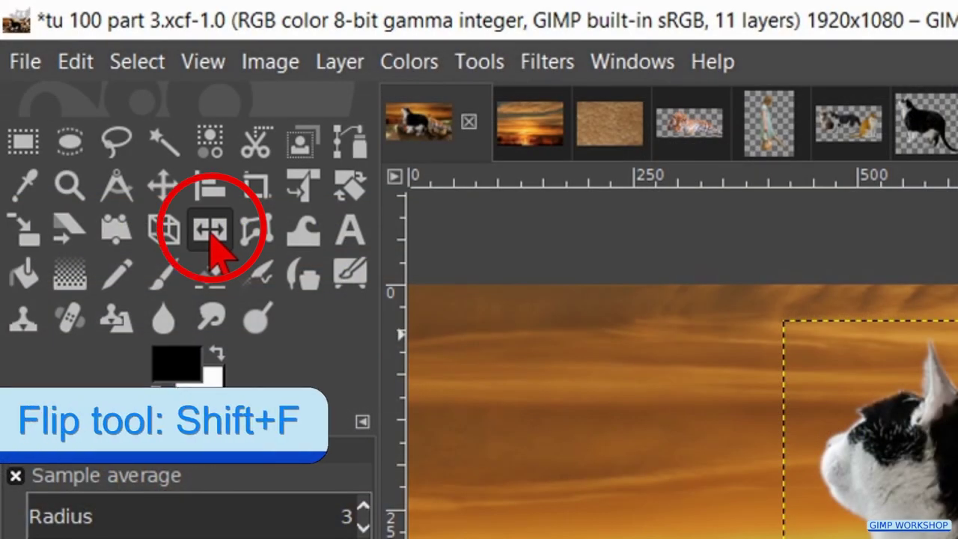
# Flip the 1 cat layer horizontally and scale it to 206 × 190 px, placed on the cracked ground beside the tiger's head near the dune grass.
pyautogui.click(212, 239)
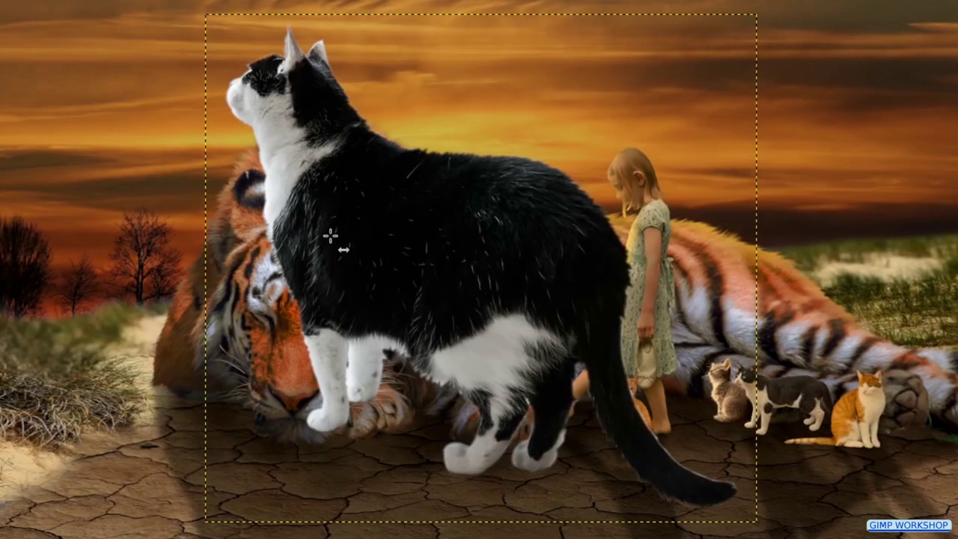
pyautogui.click(330, 235)
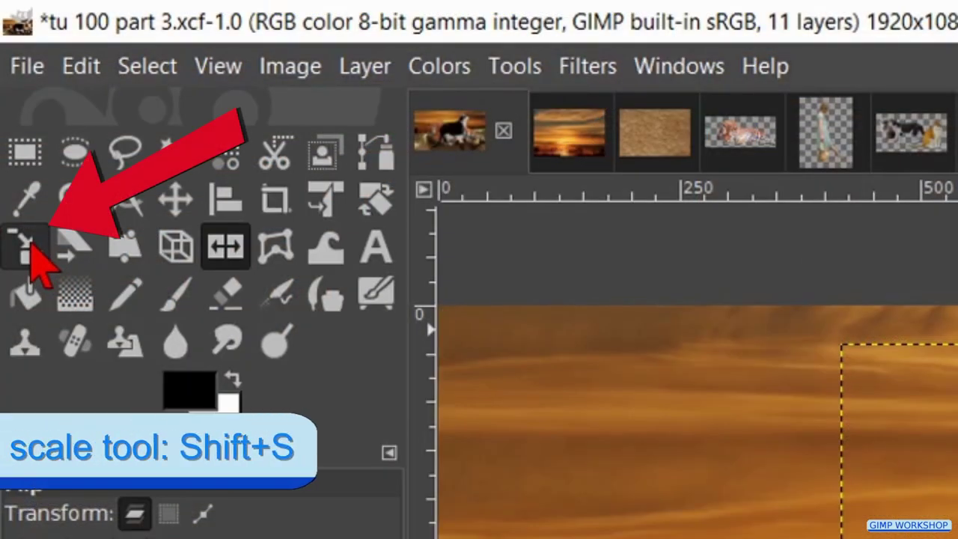
pyautogui.click(32, 250)
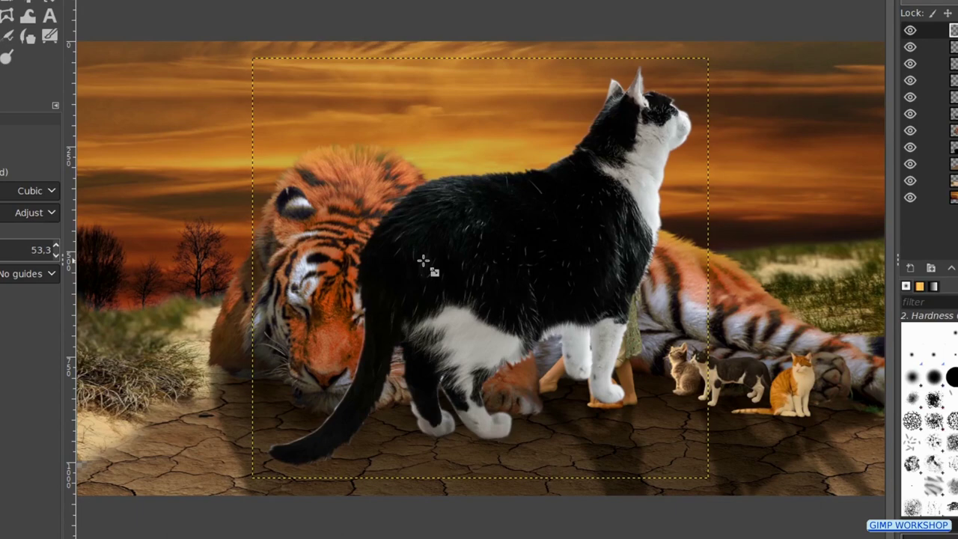
pyautogui.click(423, 261)
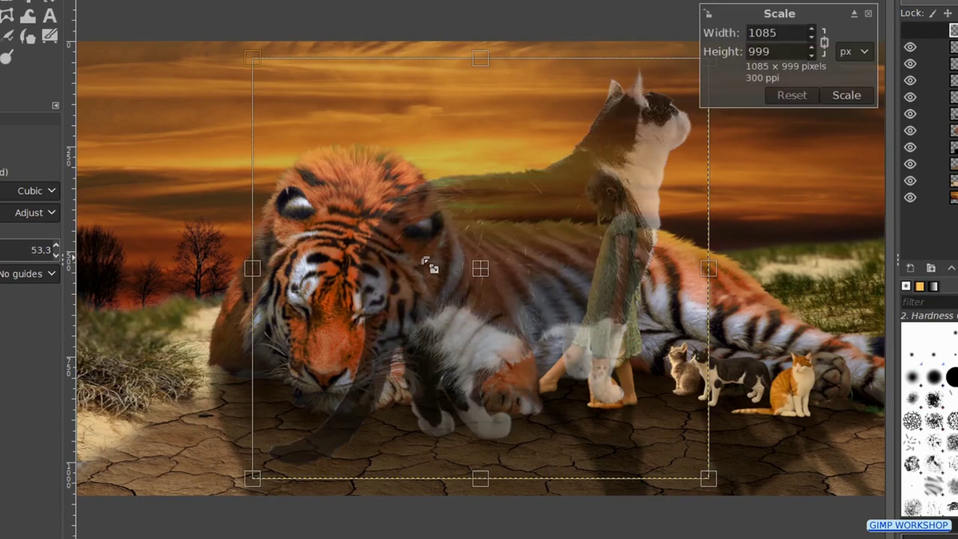
pyautogui.moveTo(681, 131); pyautogui.dragTo(240, 428)
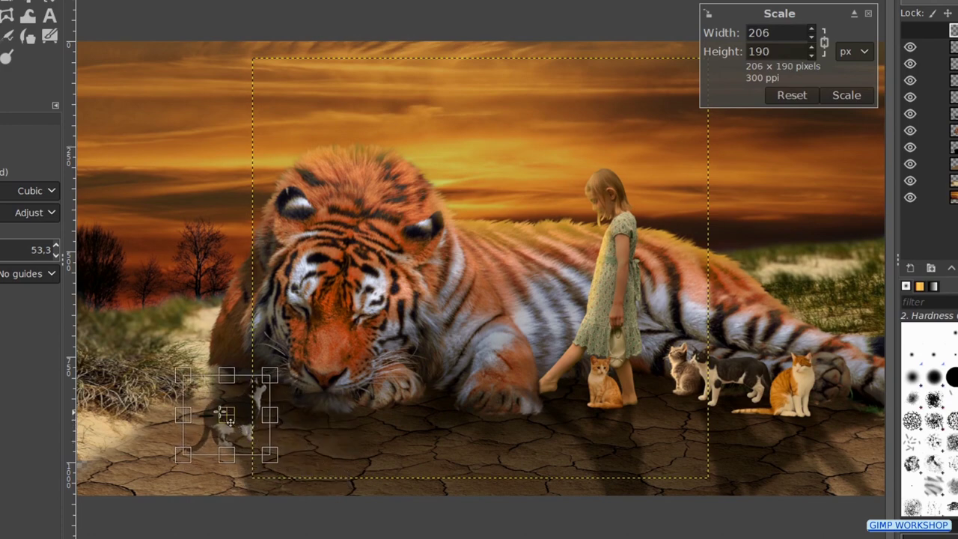
pyautogui.click(843, 105)
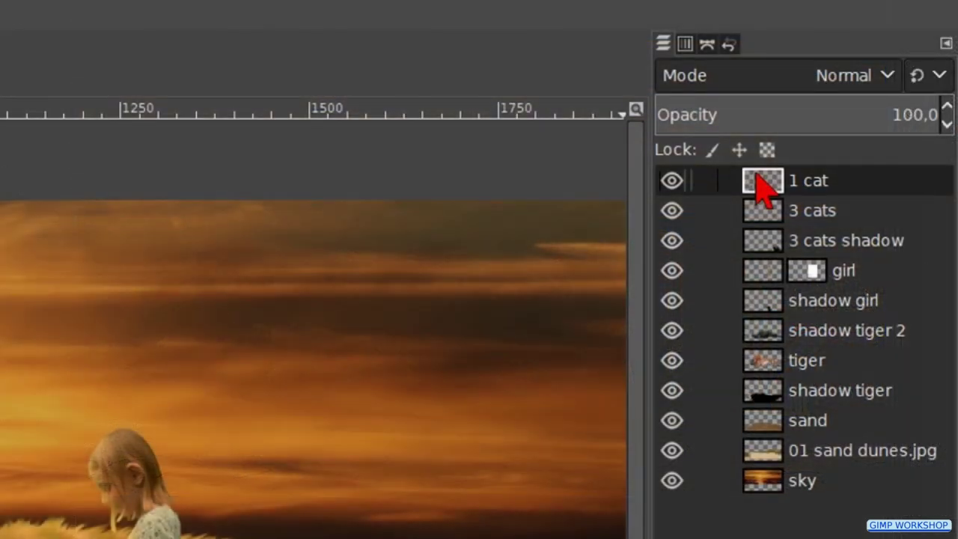
# Turn the 1 cat layer's alpha into a selection and fill it with black on a new transparent layer named 1 cat shadow.
pyautogui.rightClick(763, 185)
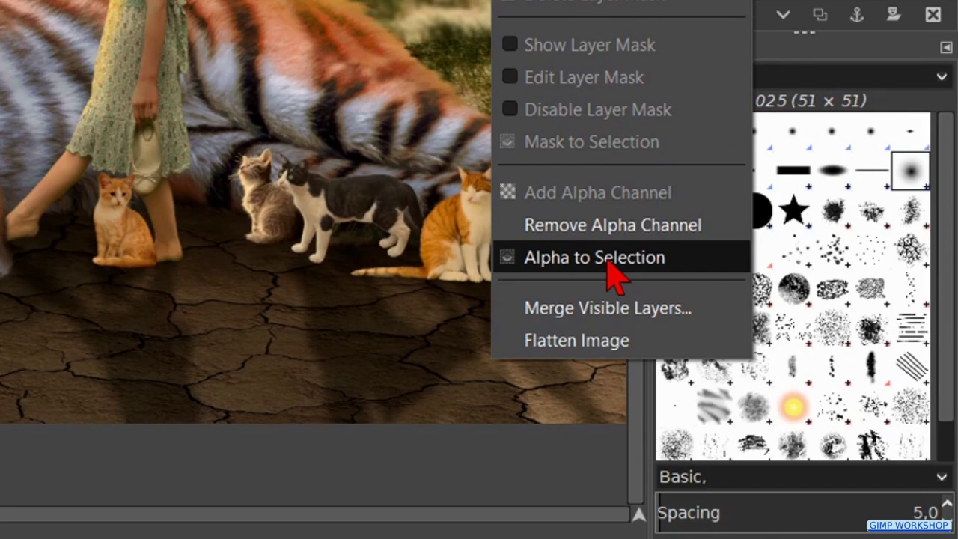
pyautogui.click(610, 257)
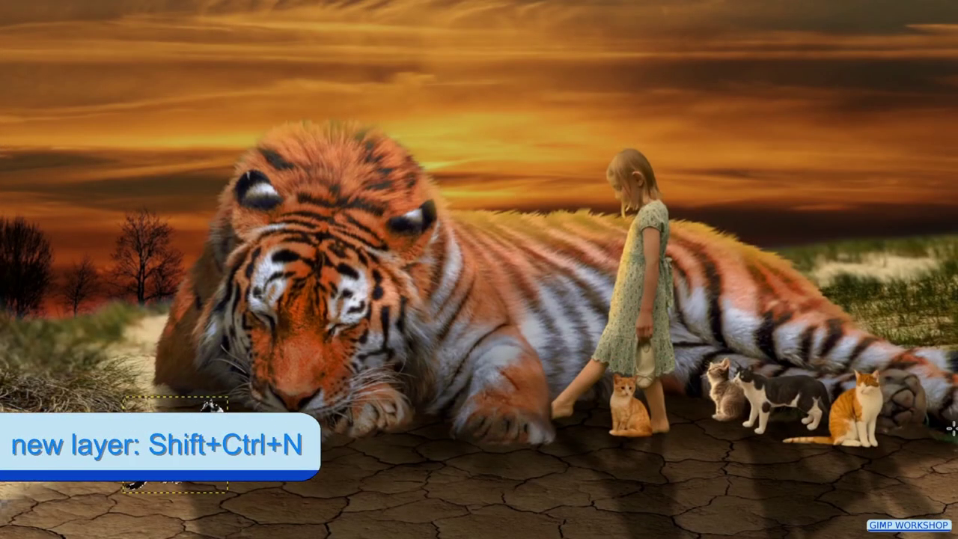
pyautogui.hotkey('ctrl', 'shift', 'n')
pyautogui.press('Home')
pyautogui.press('Delete')
pyautogui.press('Delete')
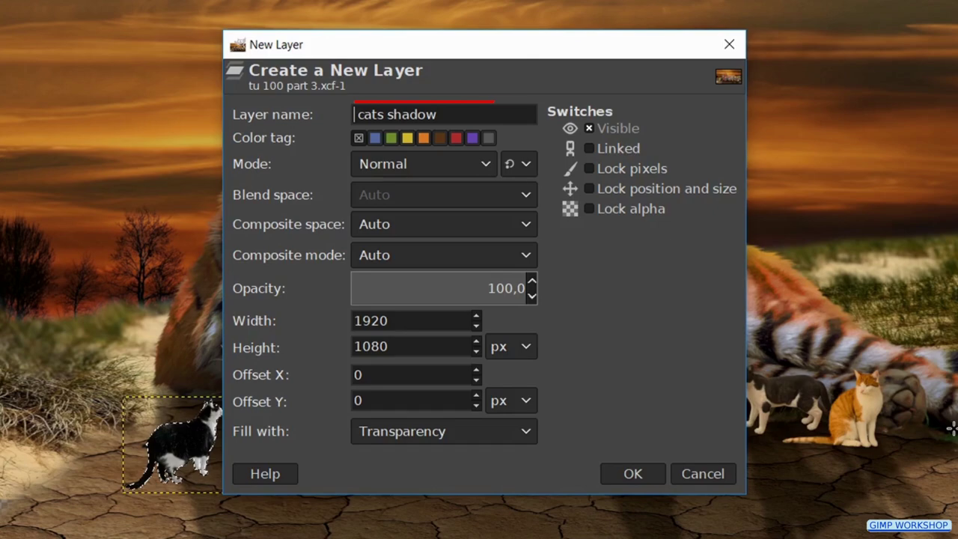
pyautogui.write('1')
pyautogui.press('Right')
pyautogui.press('Right')
pyautogui.press('Right')
pyautogui.press('Right')
pyautogui.press('BackSpace')
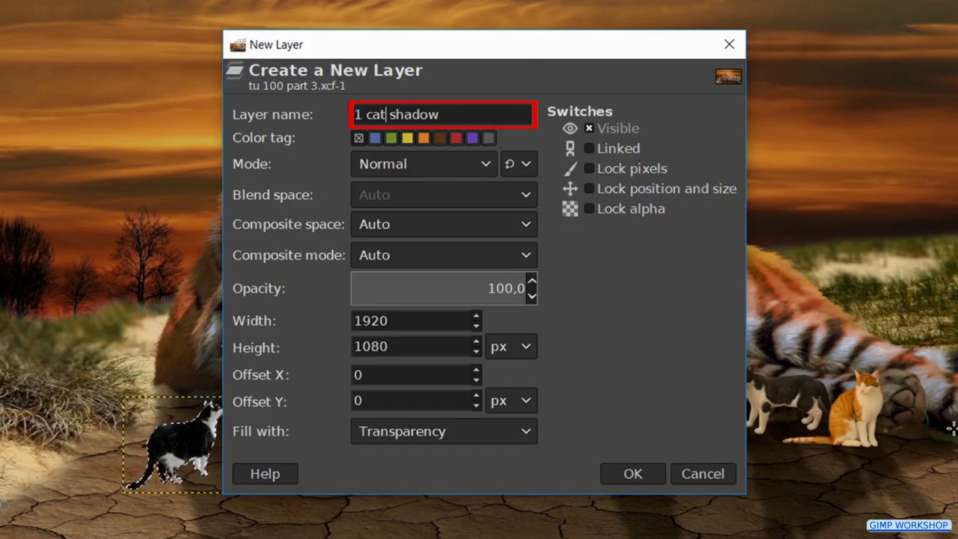
pyautogui.press('Return')
pyautogui.press('Return')
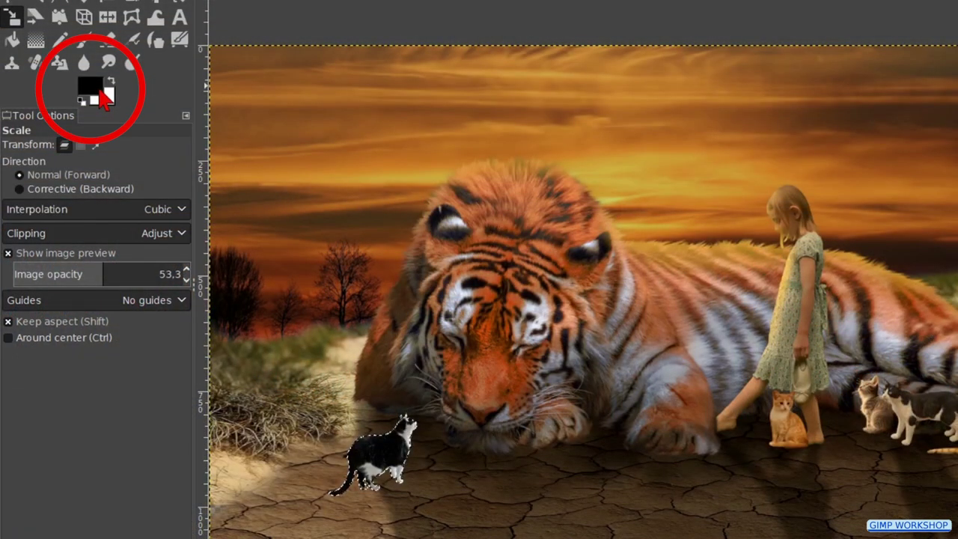
pyautogui.moveTo(105, 96); pyautogui.dragTo(273, 250)
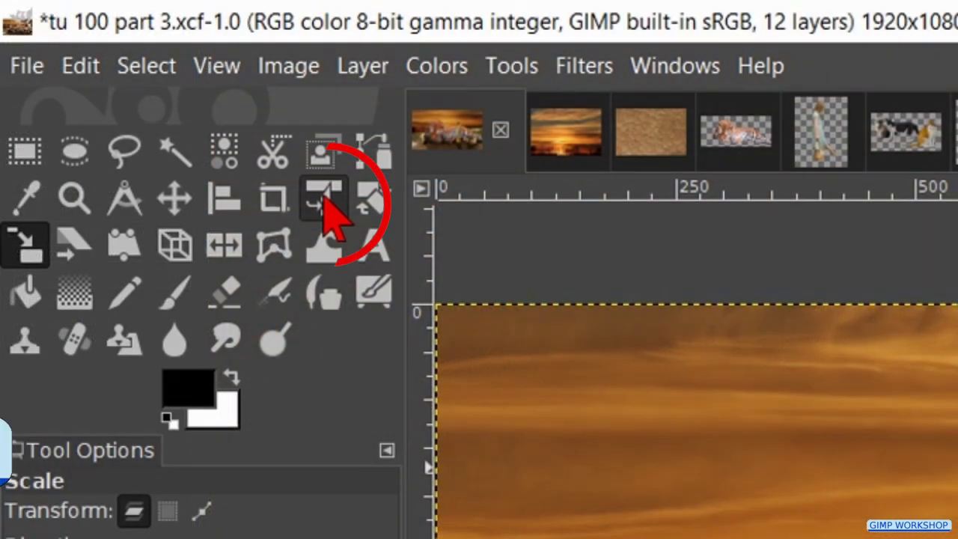
# Flip, stretch and skew the black cat silhouette with Unified Transform into a long shadow falling forward and leftward from the cat's feet.
pyautogui.click(324, 200)
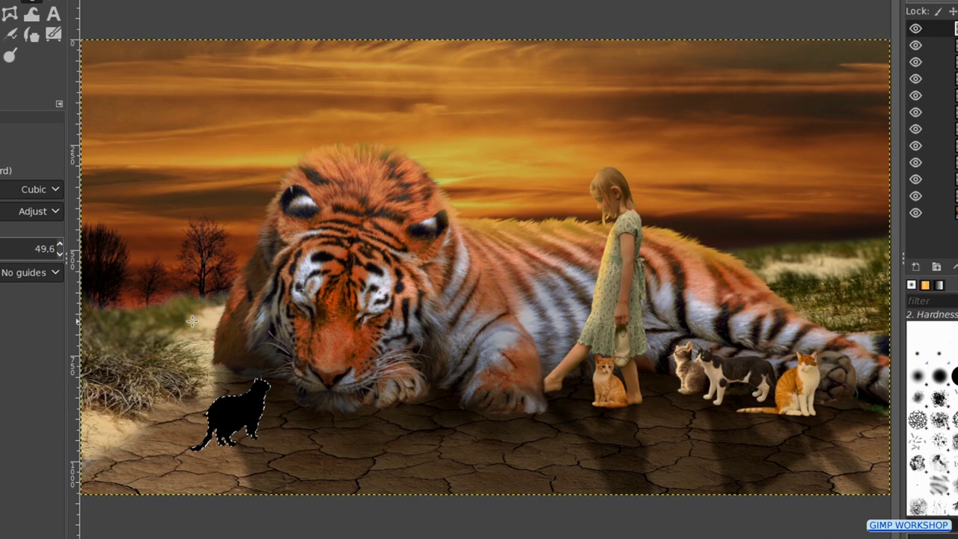
pyautogui.click(192, 320)
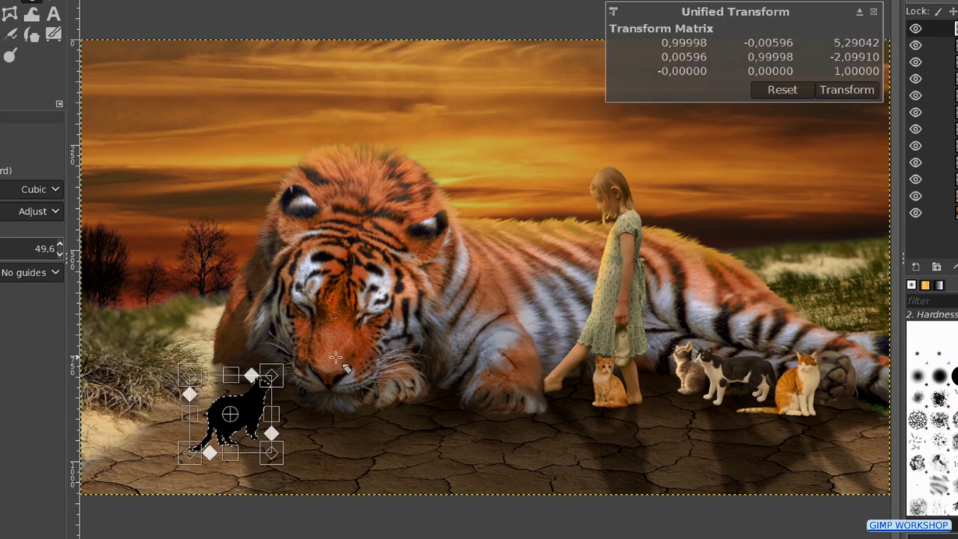
pyautogui.scroll(-1, 501, 297)
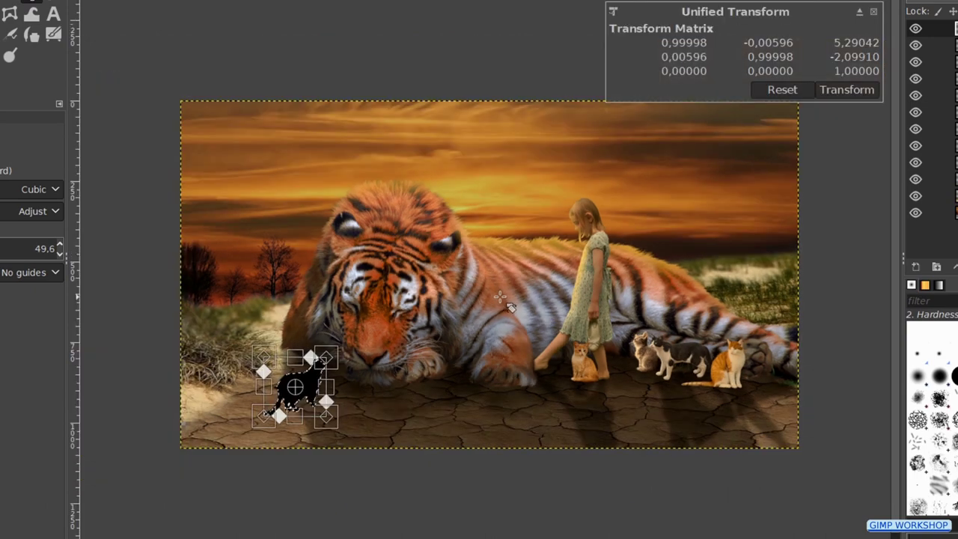
pyautogui.moveTo(294, 357); pyautogui.dragTo(262, 514)
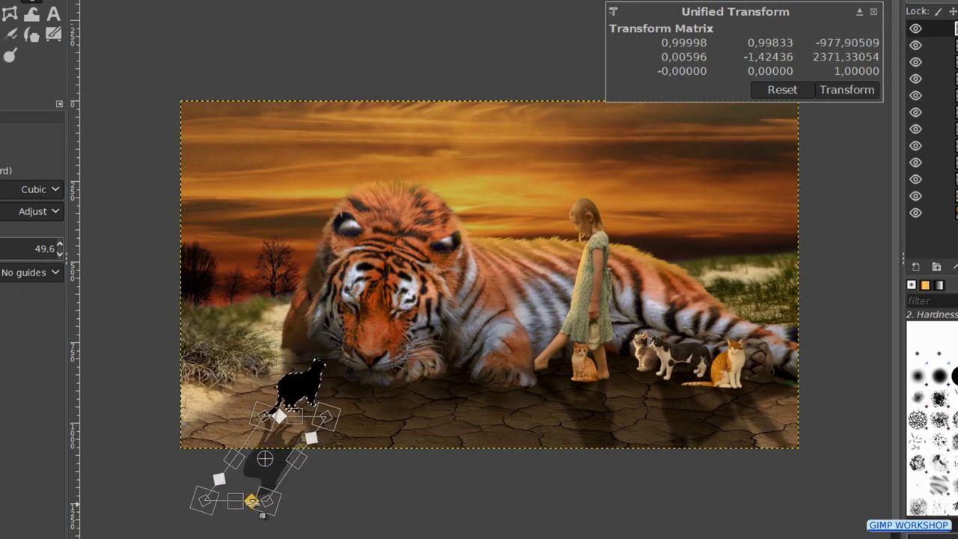
pyautogui.moveTo(326, 419); pyautogui.dragTo(348, 378)
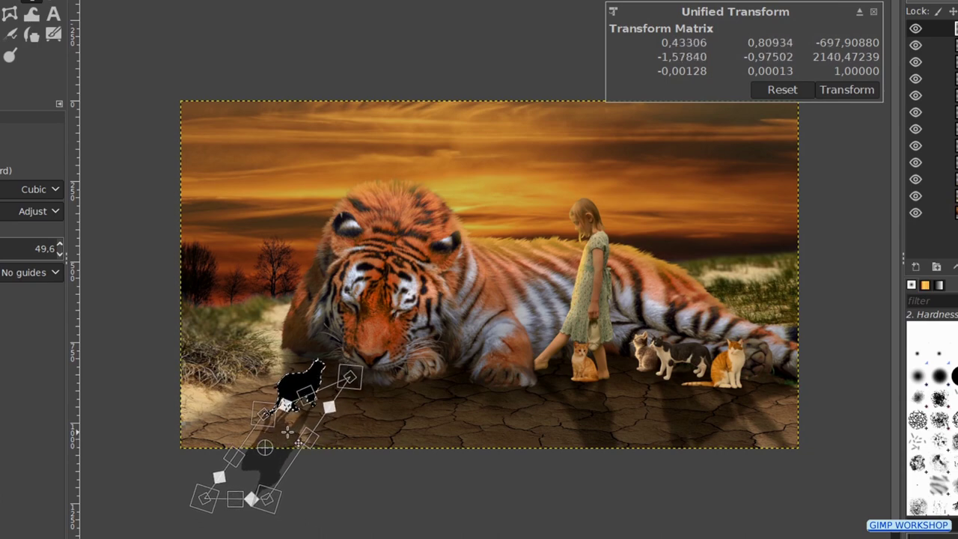
pyautogui.click(846, 90)
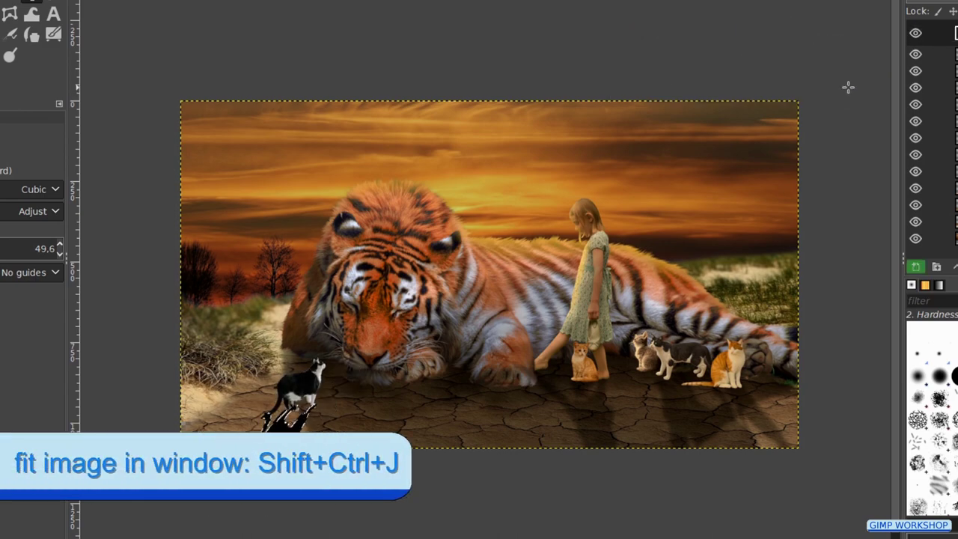
# Anchor the transformed shadow, place the 1 cat shadow layer below the 1 cat layer and adjust its opacity.
pyautogui.hotkey('shift', 'ctrl', 'j')
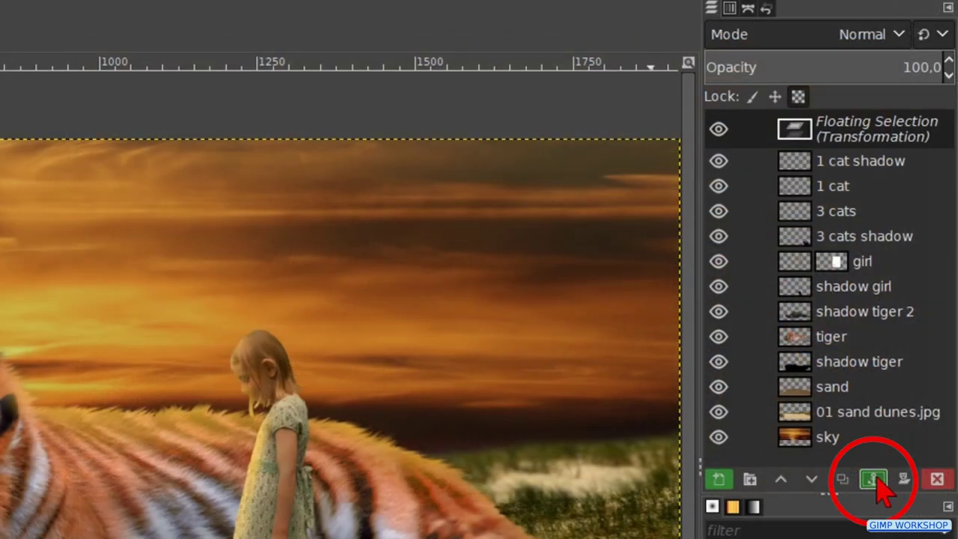
pyautogui.click(875, 480)
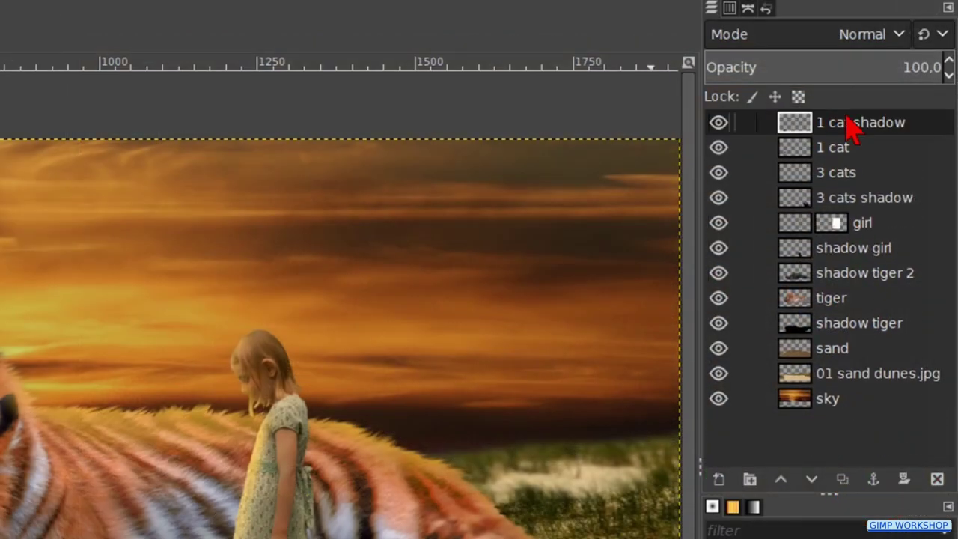
pyautogui.moveTo(846, 116); pyautogui.dragTo(847, 170)
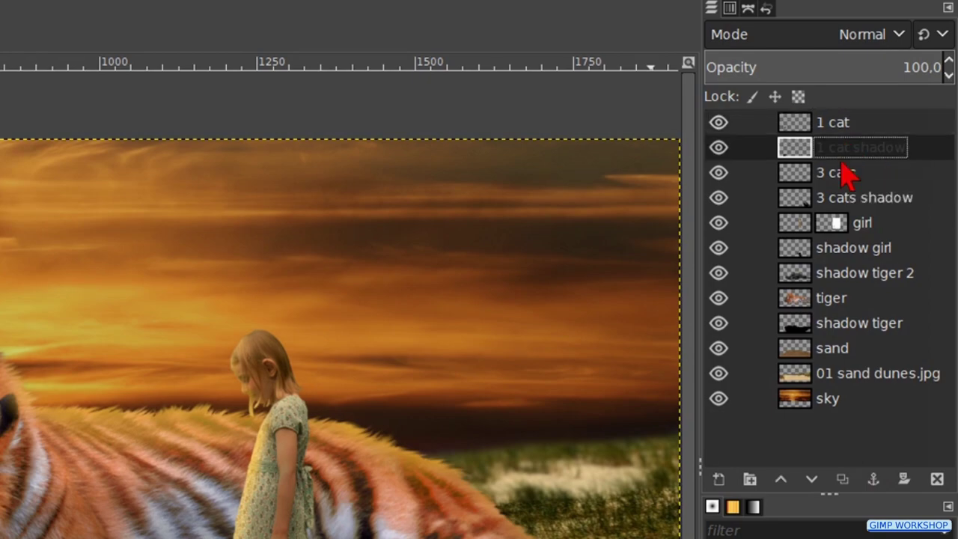
pyautogui.click(882, 65)
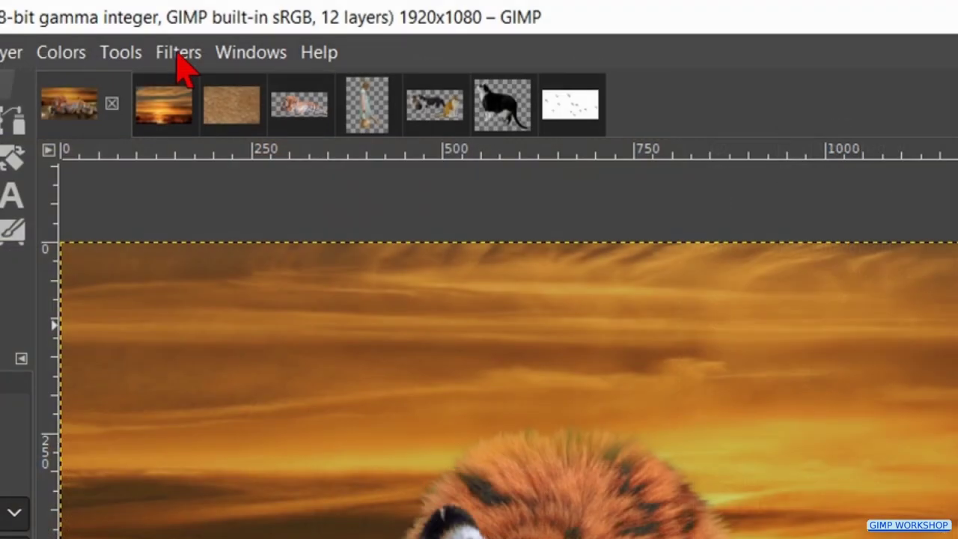
# Soften the 1 cat shadow layer with a Gaussian Blur of 5.00 in both X and Y.
pyautogui.click(179, 57)
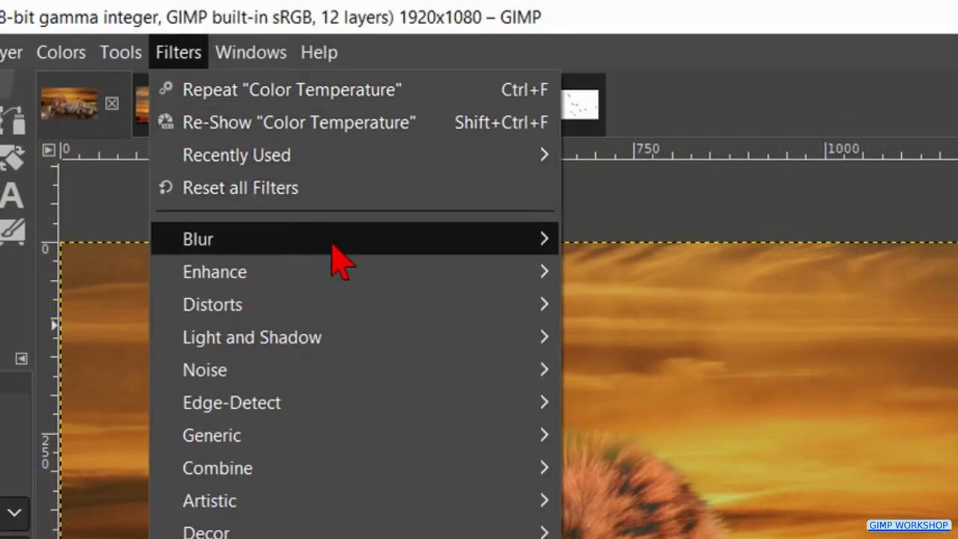
pyautogui.moveTo(354, 246)
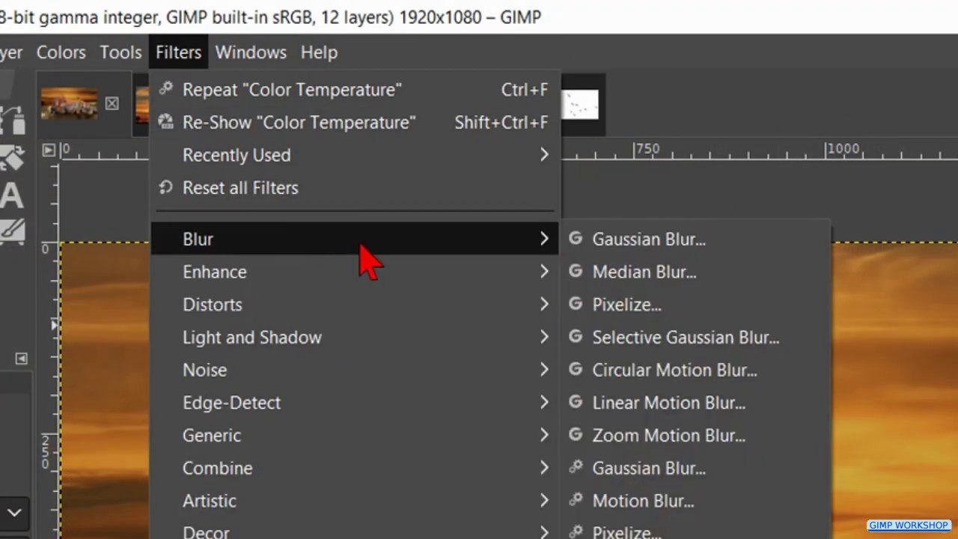
pyautogui.click(659, 241)
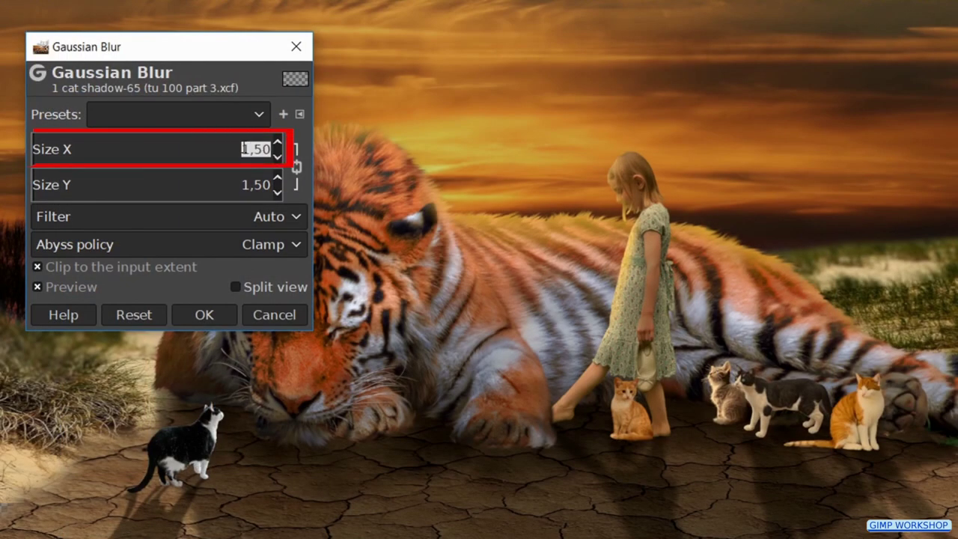
pyautogui.write('5')
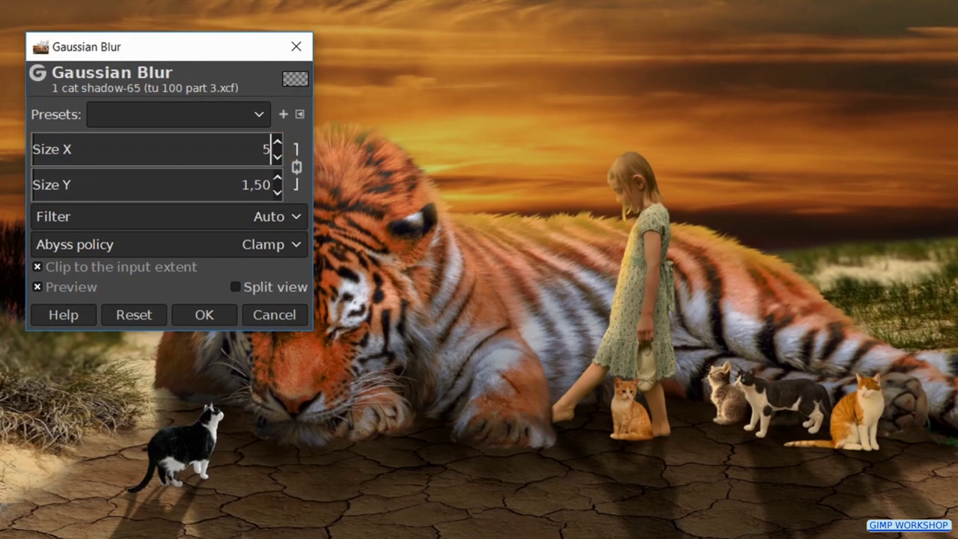
pyautogui.press('Return')
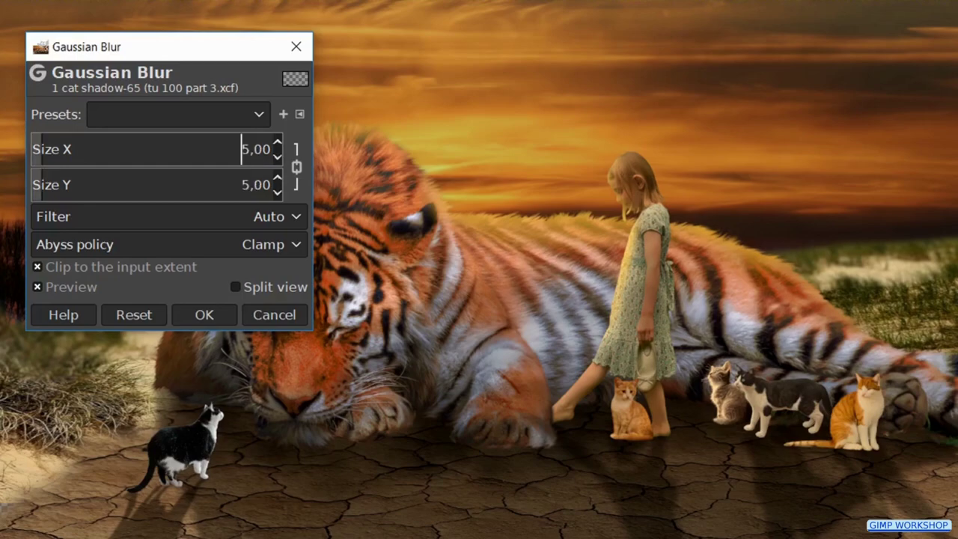
pyautogui.click(204, 315)
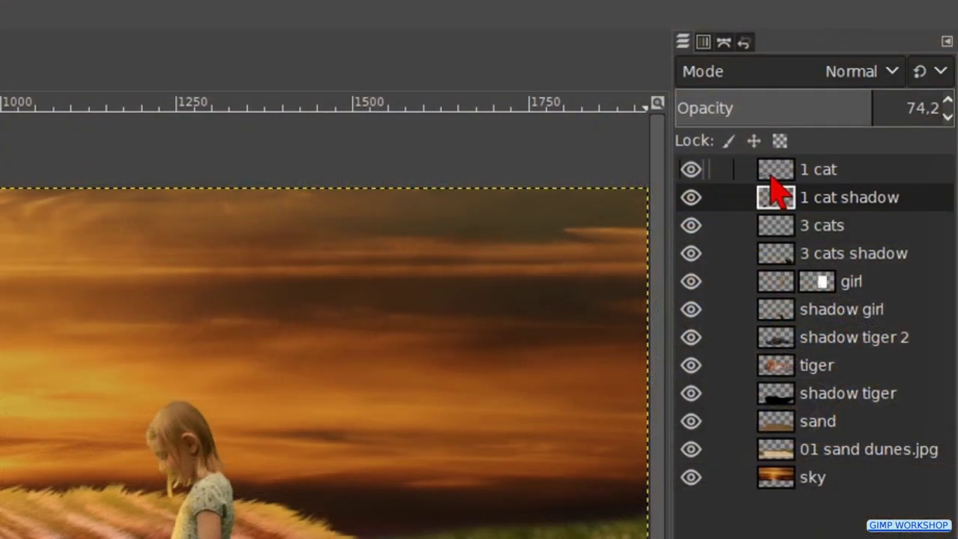
# Warm the colours of the 1 cat layer by lowering its original temperature with Color Temperature.
pyautogui.click(772, 176)
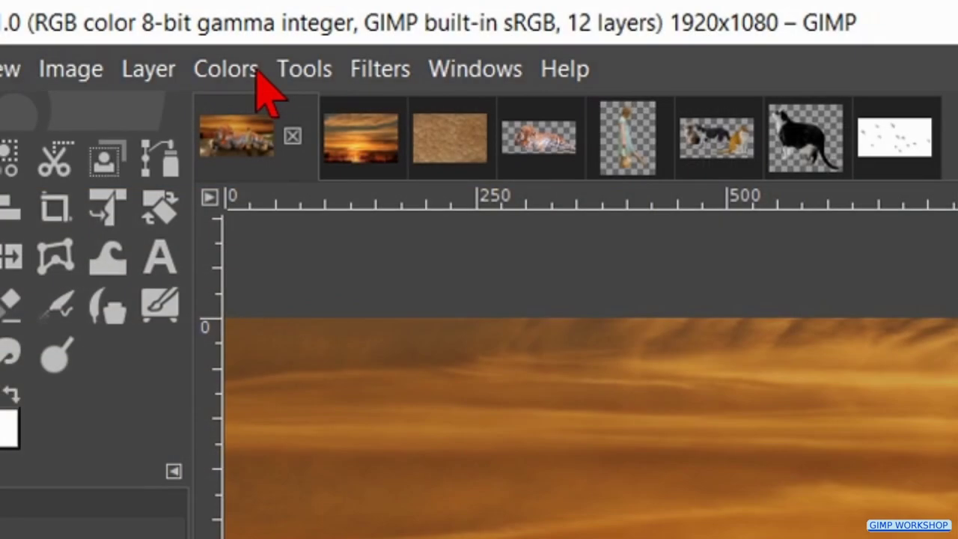
pyautogui.click(226, 69)
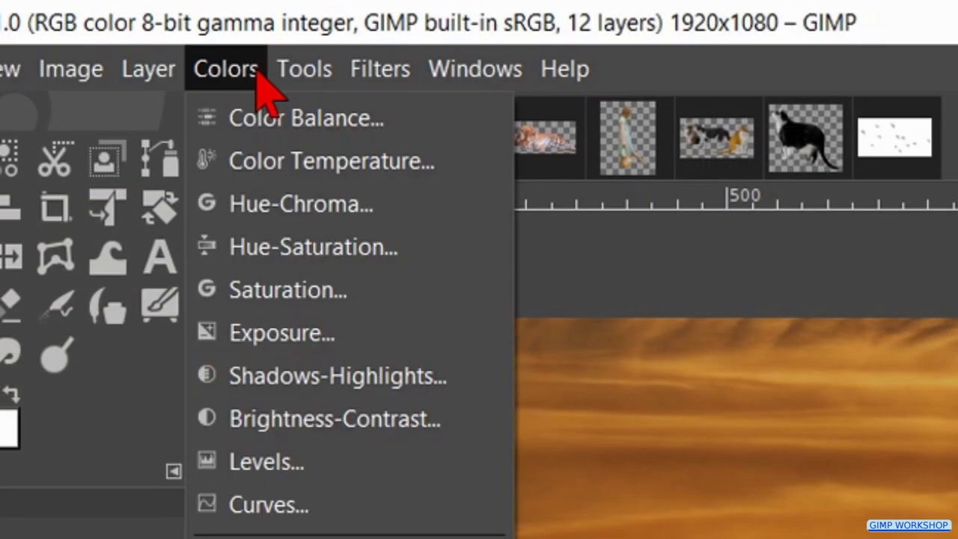
pyautogui.click(252, 161)
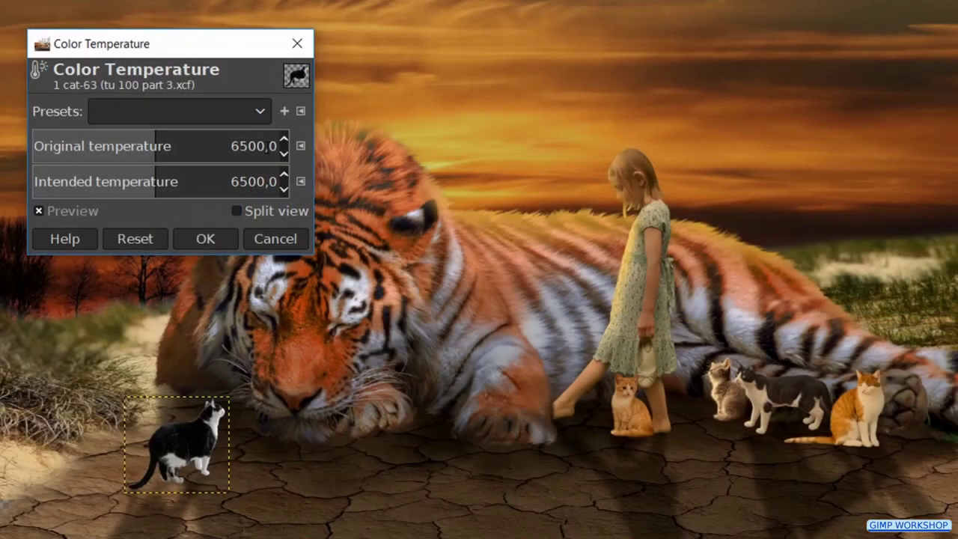
pyautogui.tripleClick(271, 147)
pyautogui.write('40')
pyautogui.click(205, 239)
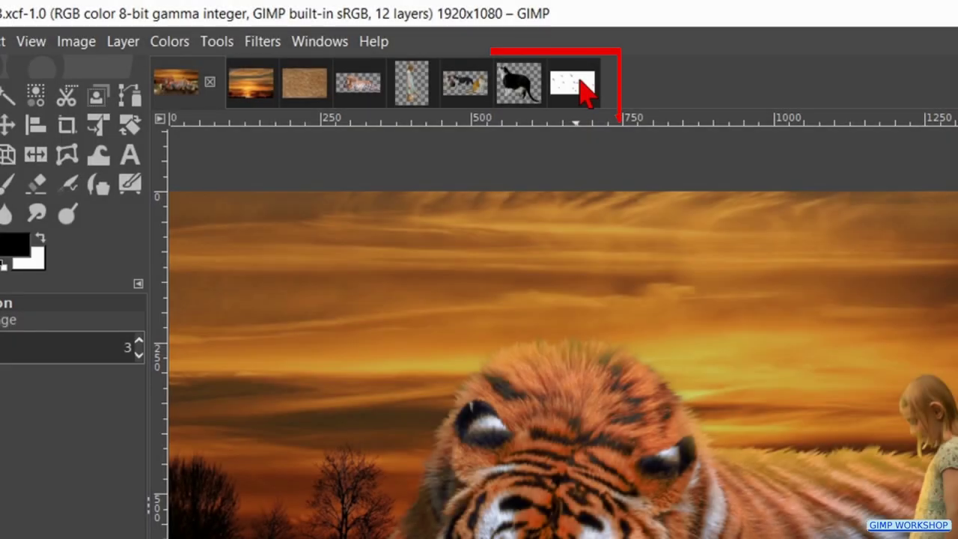
# Bring the 08 birds image into the tiger composition as a new top layer and rename it birds.
pyautogui.click(572, 84)
pyautogui.moveTo(586, 89); pyautogui.dragTo(303, 341)
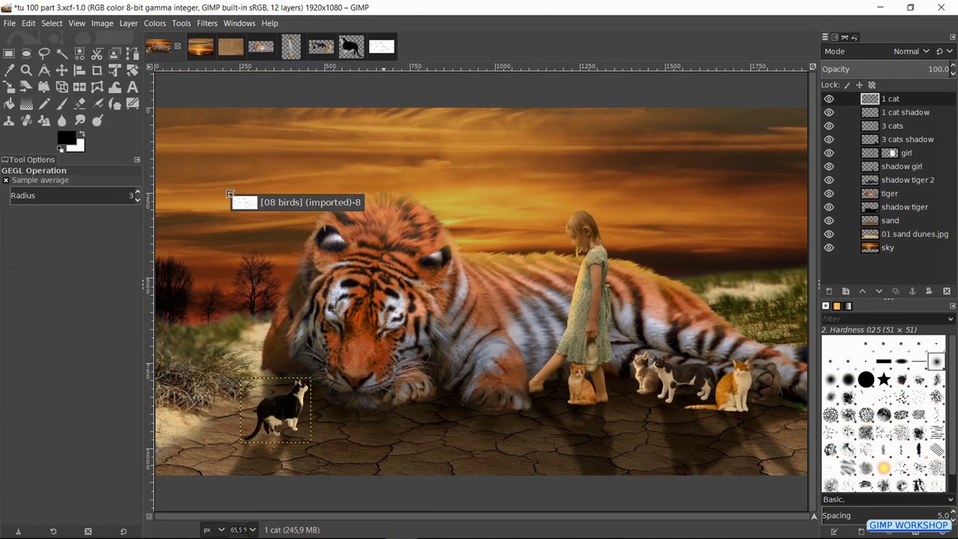
pyautogui.moveTo(229, 193); pyautogui.dragTo(225, 189)
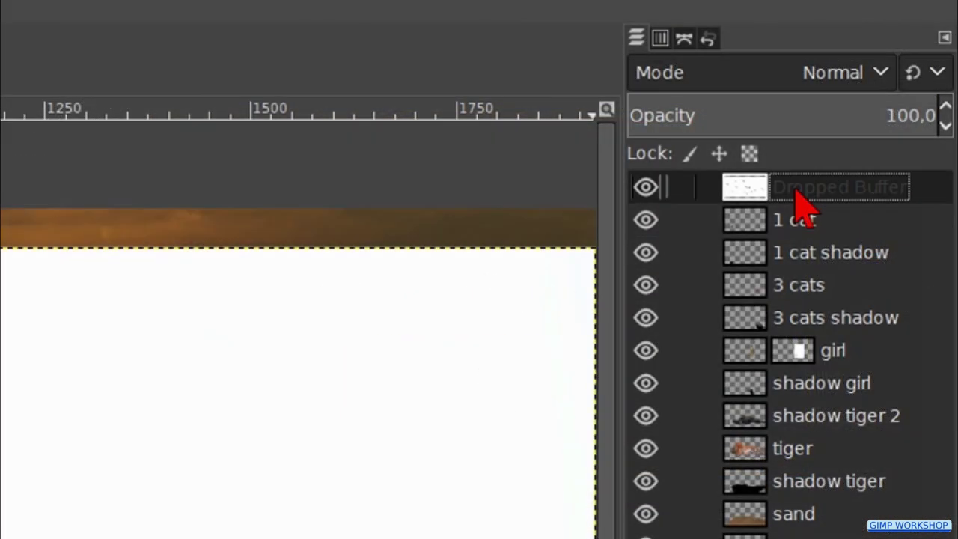
pyautogui.doubleClick(796, 187)
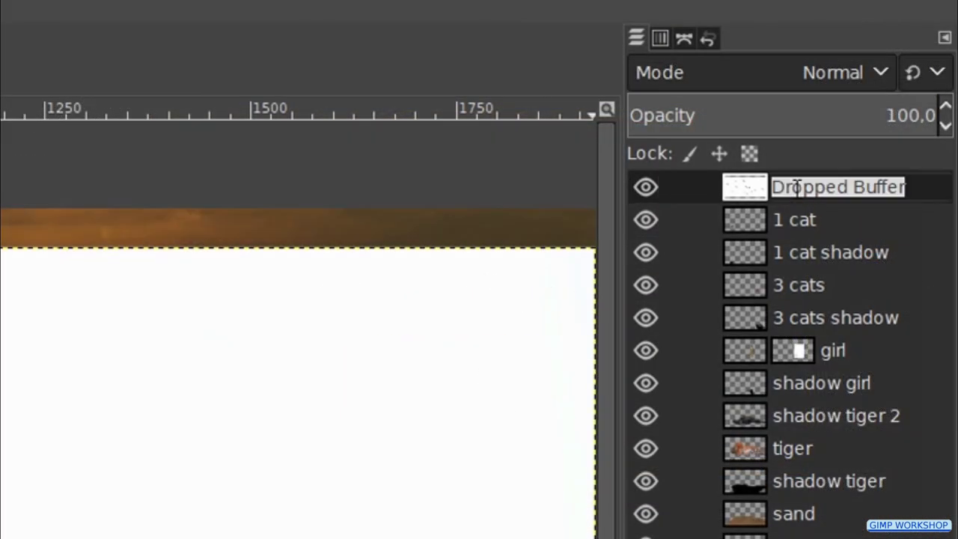
pyautogui.write('birds')
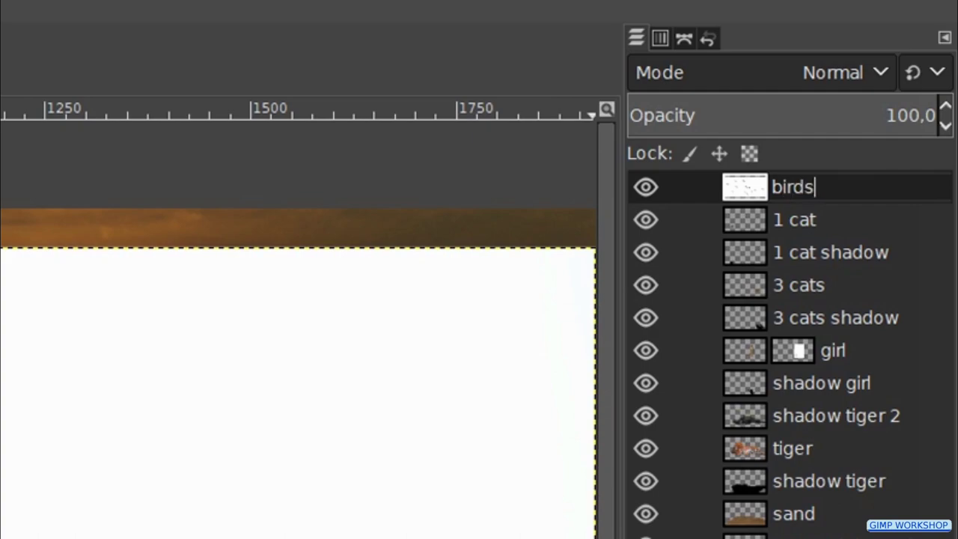
pyautogui.press('Return')
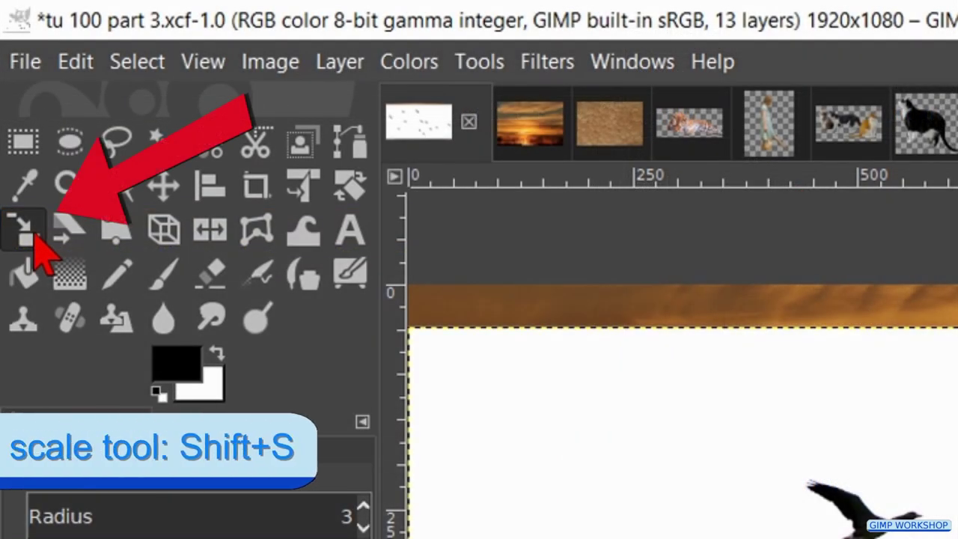
# Scale the birds layer to 689 × 353 px in the sky above the girl and set its blend mode to Darken only.
pyautogui.click(34, 238)
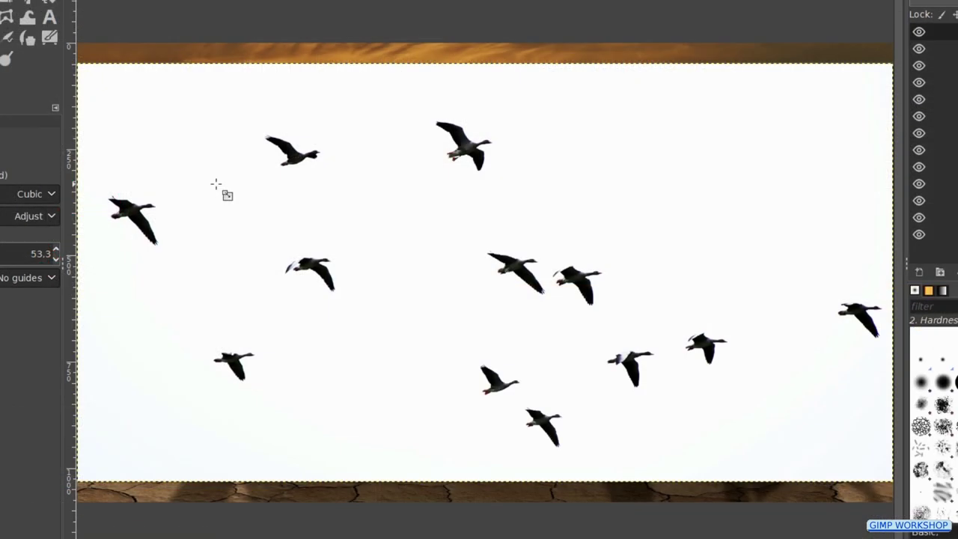
pyautogui.click(222, 192)
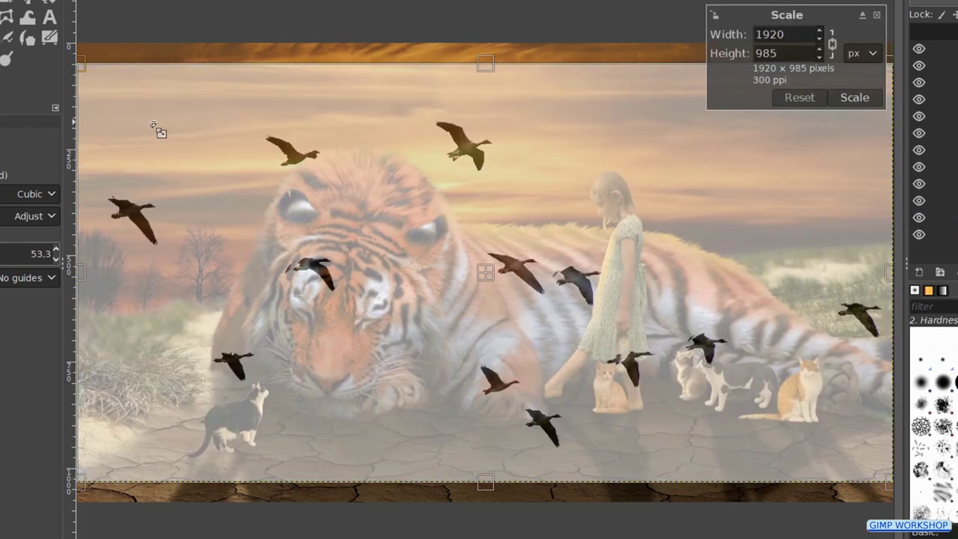
pyautogui.moveTo(153, 125); pyautogui.dragTo(433, 268)
pyautogui.moveTo(806, 454); pyautogui.dragTo(568, 279)
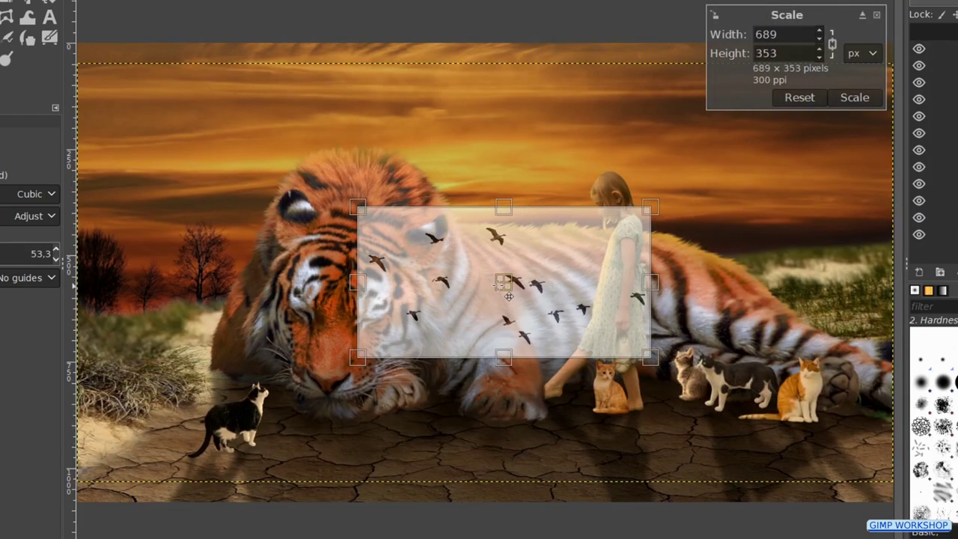
pyautogui.moveTo(507, 296); pyautogui.dragTo(671, 142)
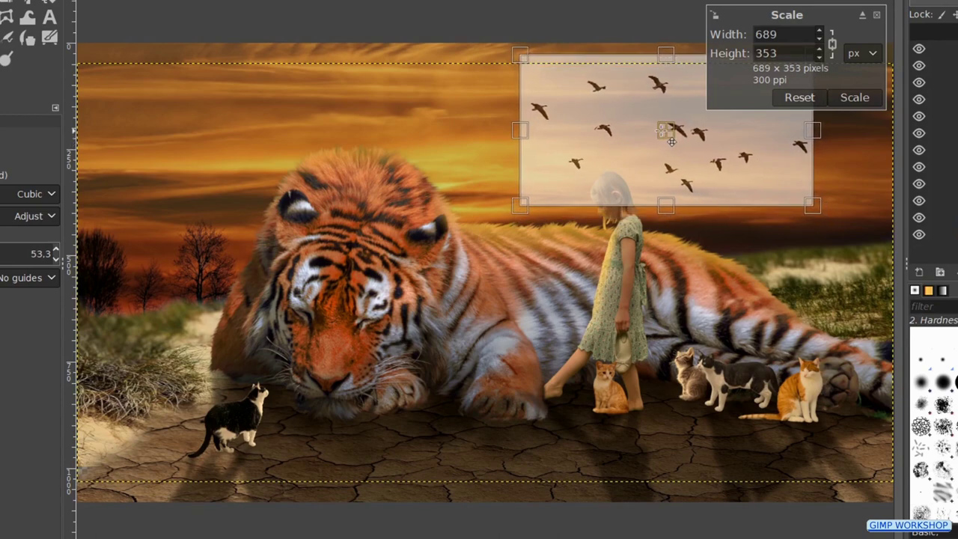
pyautogui.click(855, 98)
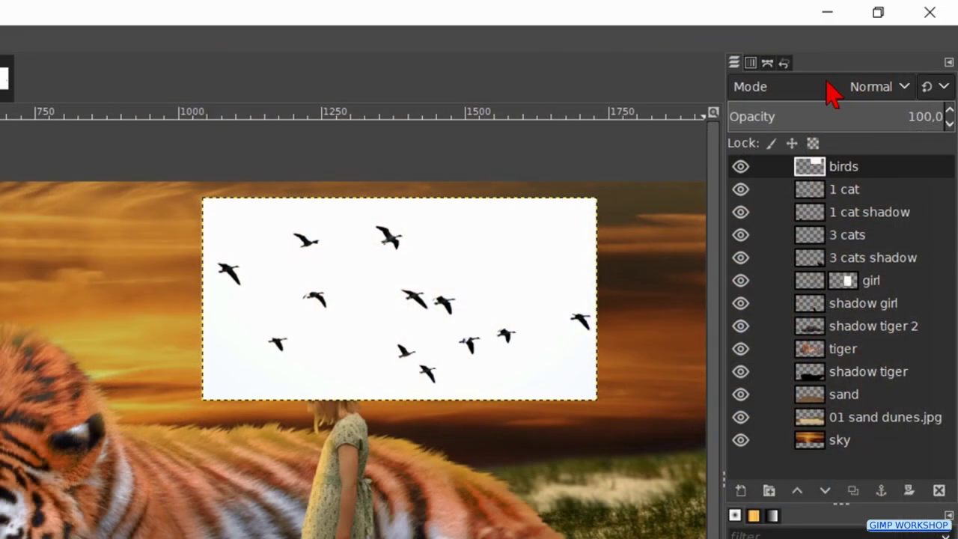
pyautogui.click(827, 86)
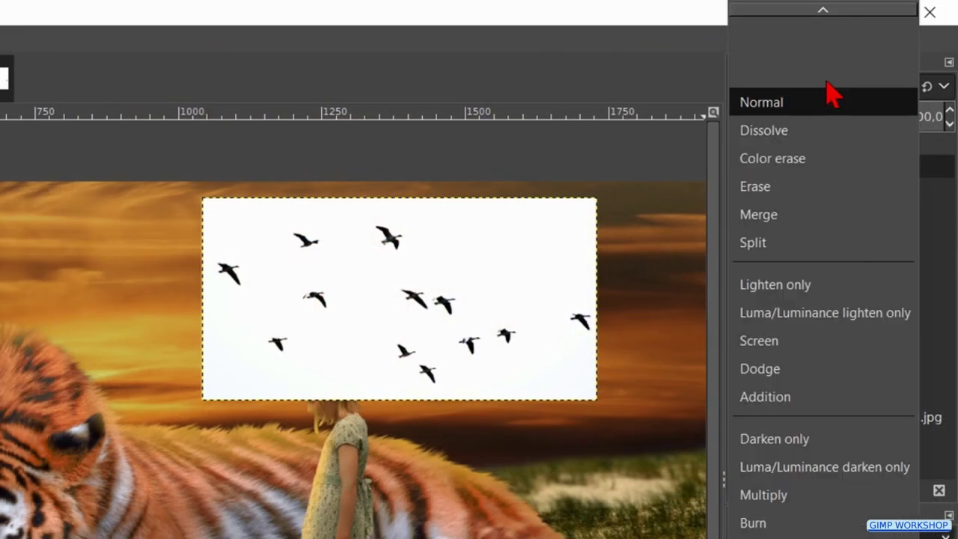
pyautogui.click(798, 444)
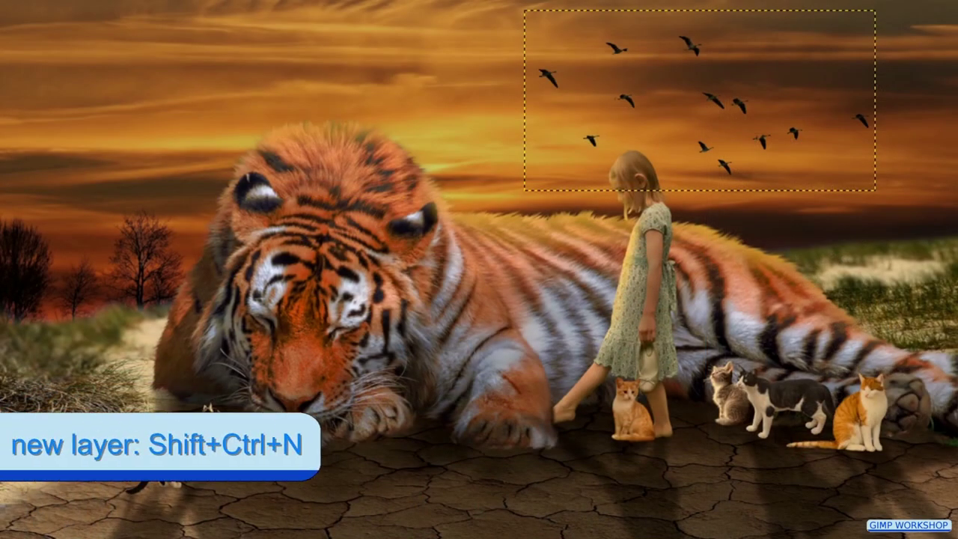
# Add a new 1920 × 1080 px transparent layer named vignette above the birds layer.
pyautogui.hotkey('shift', 'ctrl', 'n')
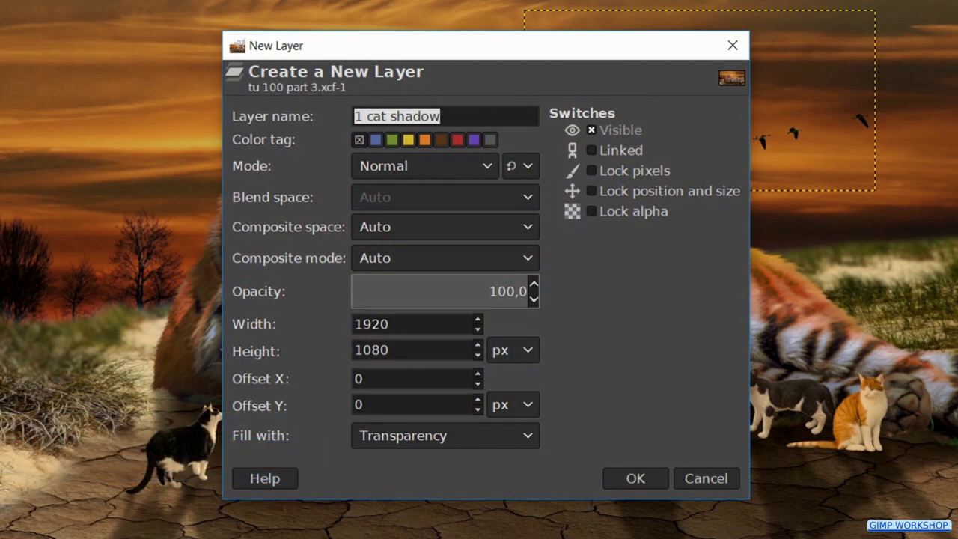
pyautogui.write('vignette')
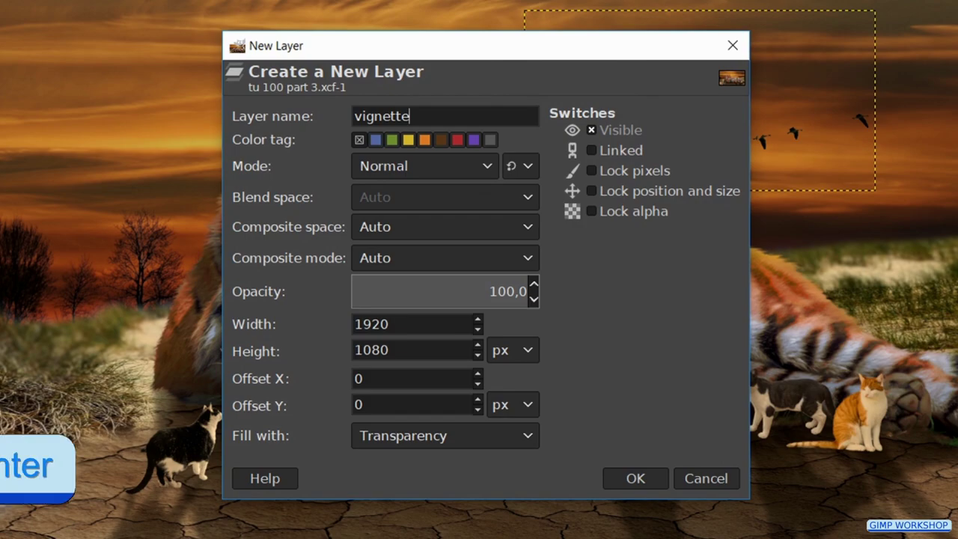
pyautogui.press('Return')
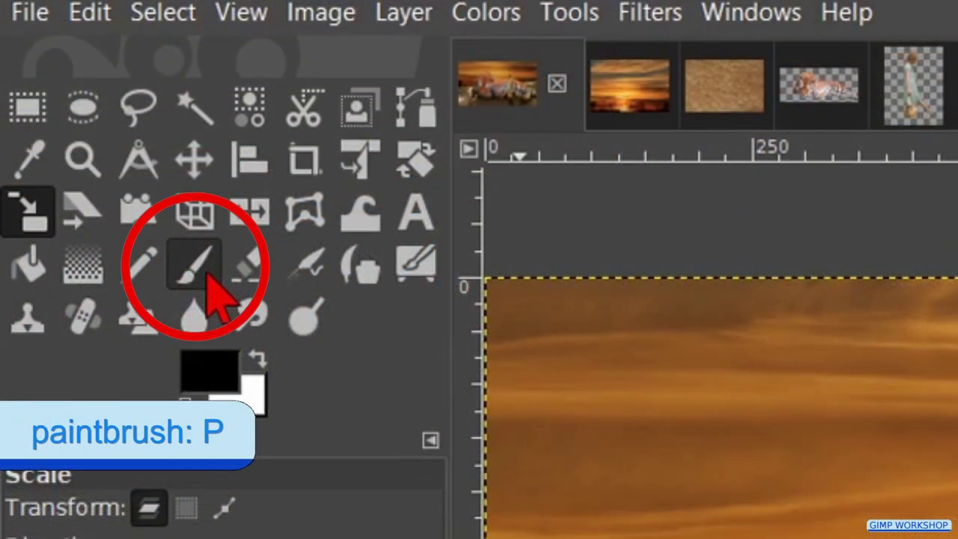
# Set the Paintbrush to 48.4 opacity and enlarge its soft Hardness 025 brush for painting the vignette.
pyautogui.click(207, 273)
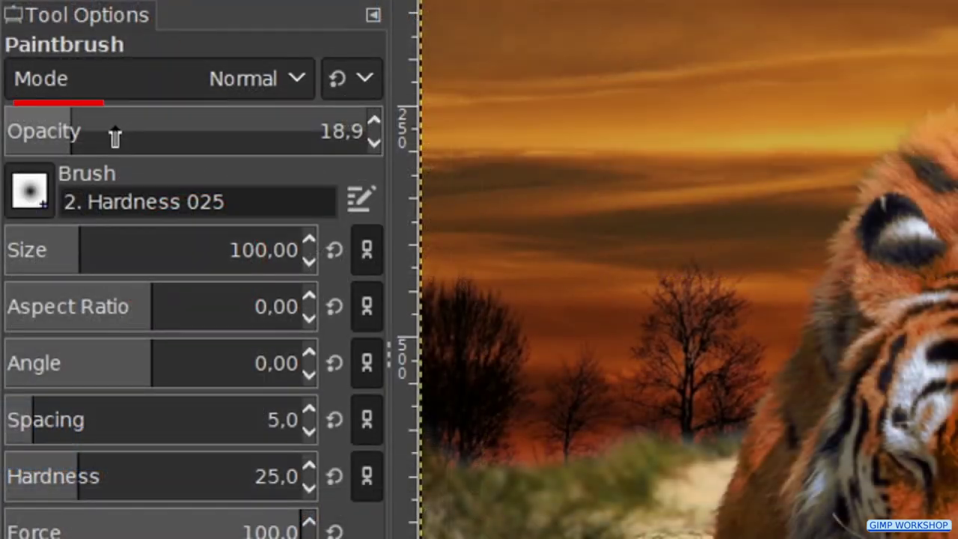
pyautogui.moveTo(113, 137); pyautogui.dragTo(180, 144)
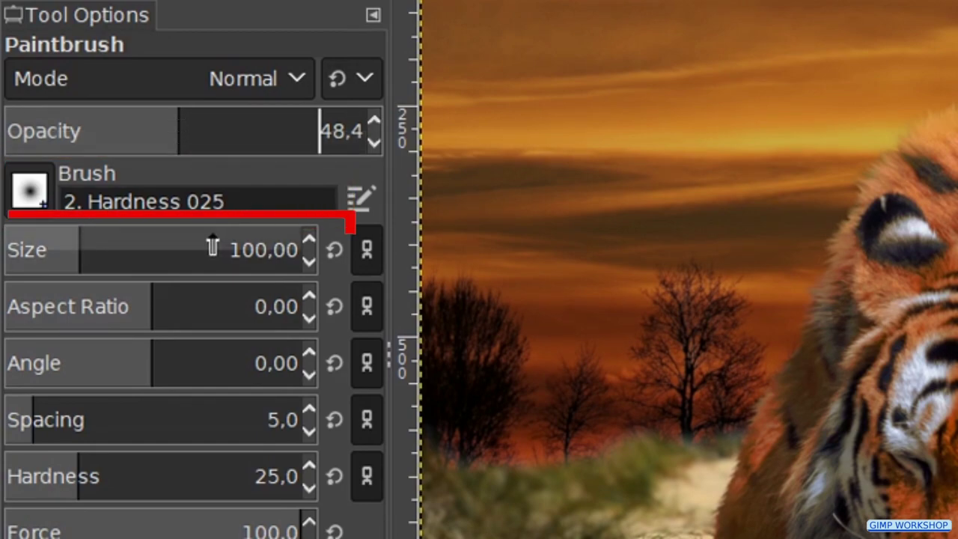
pyautogui.moveTo(212, 248); pyautogui.dragTo(292, 249)
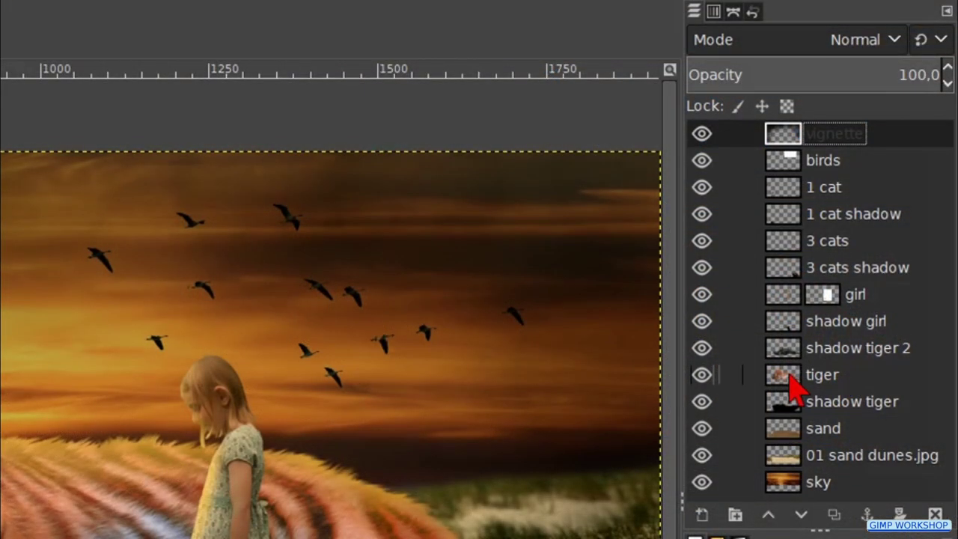
# Warm the tiger layer with Color Temperature, using an original temperature of 4500.
pyautogui.click(790, 374)
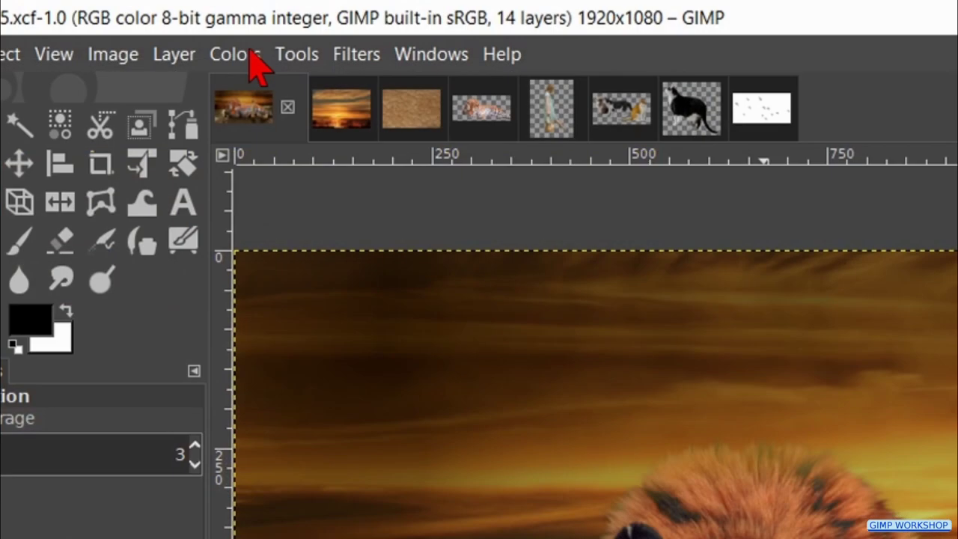
pyautogui.click(251, 56)
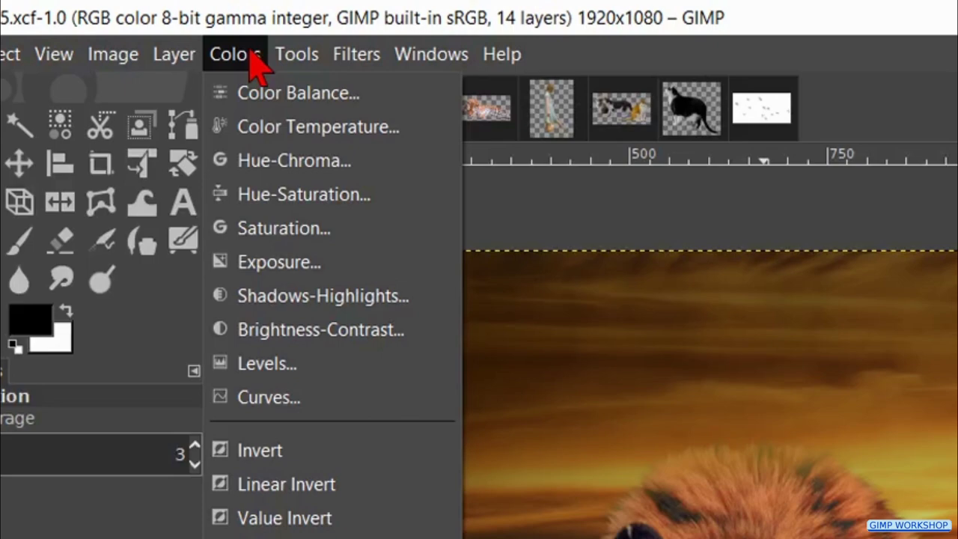
pyautogui.click(258, 129)
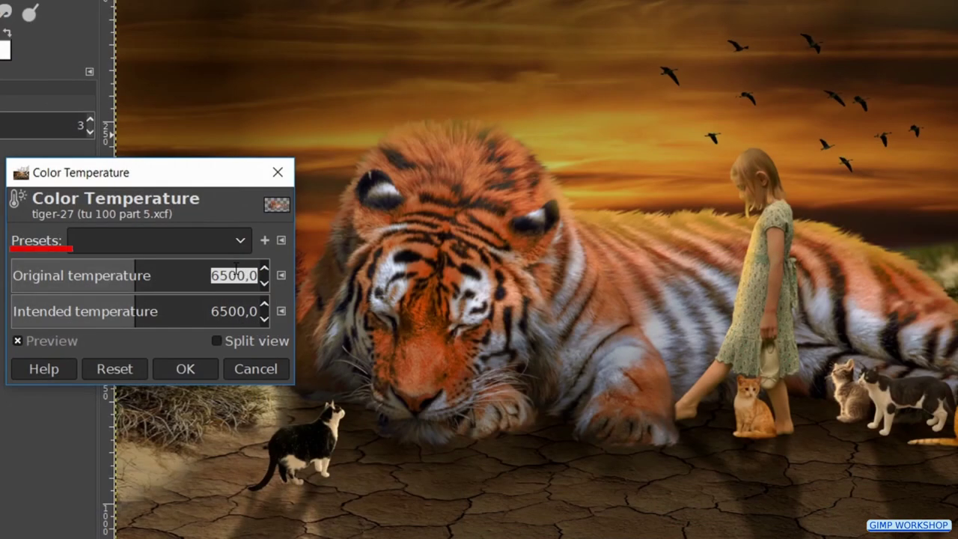
pyautogui.write('450')
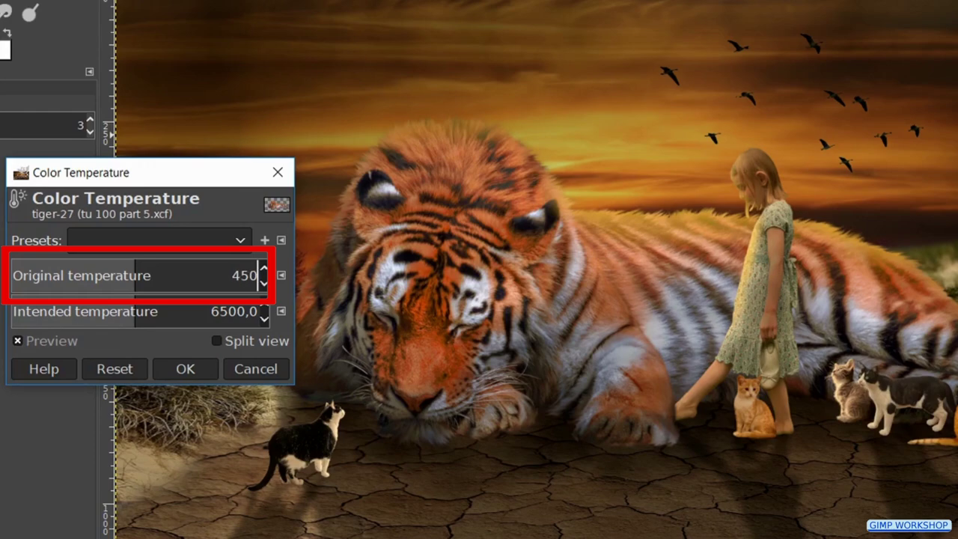
pyautogui.write('0')
pyautogui.press('Return')
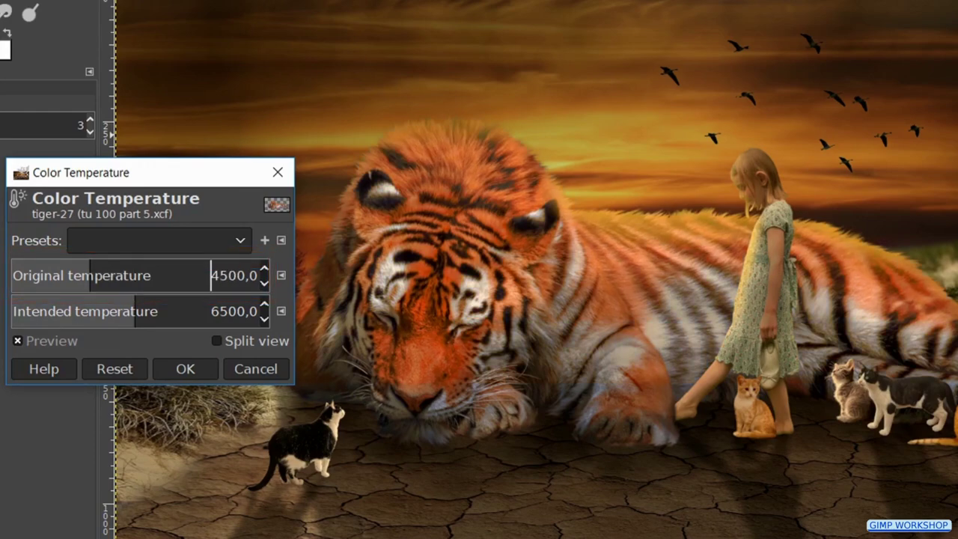
pyautogui.click(186, 369)
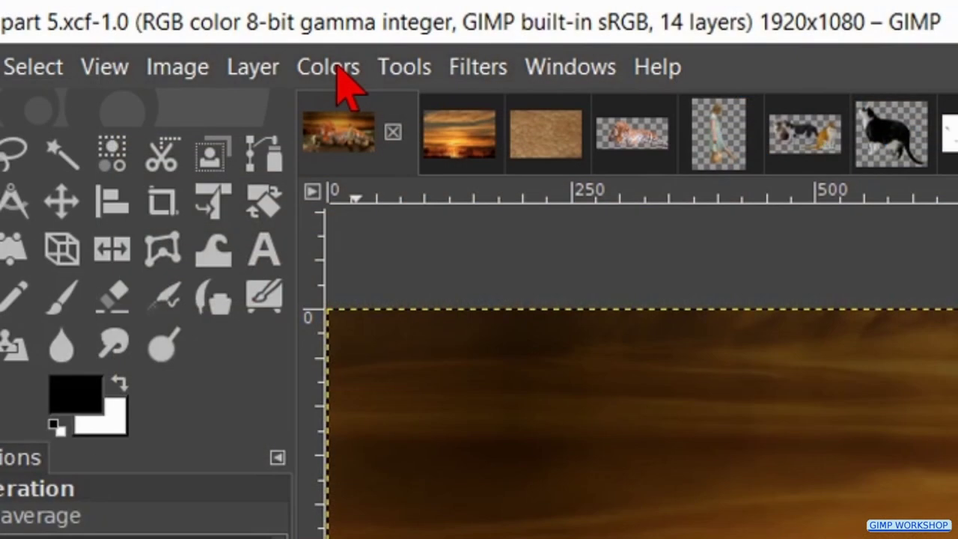
# Reduce the tiger layer's saturation to -10 with Hue-Saturation.
pyautogui.click(341, 71)
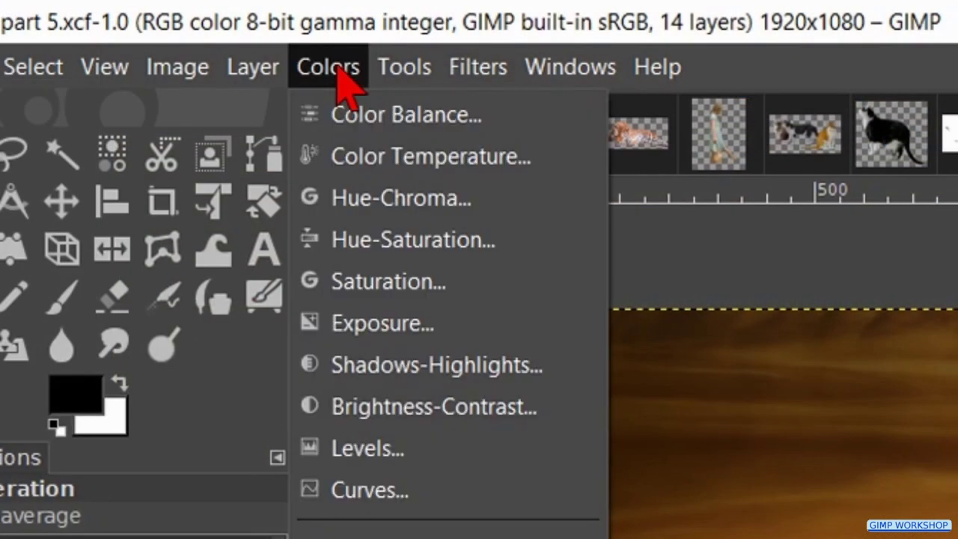
pyautogui.click(381, 241)
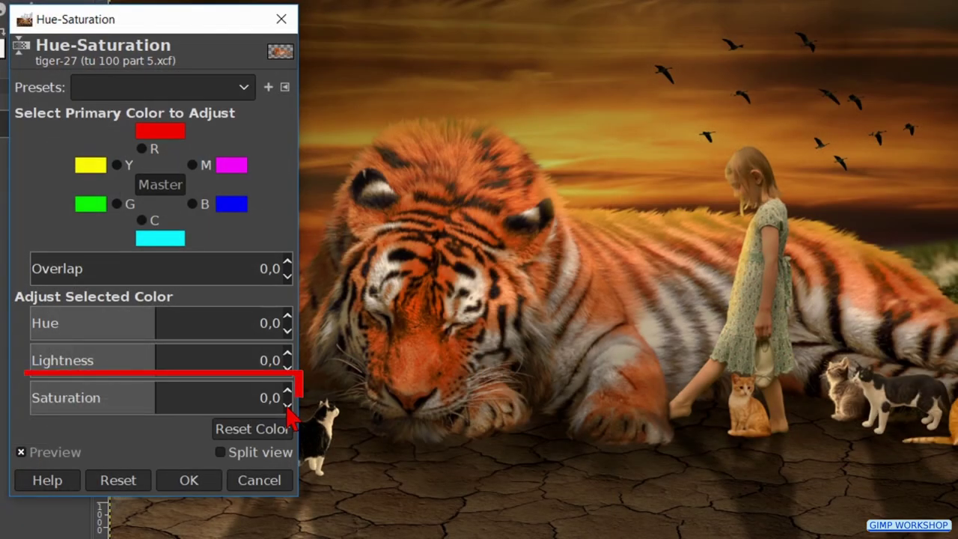
pyautogui.scroll(-5, 288, 408)
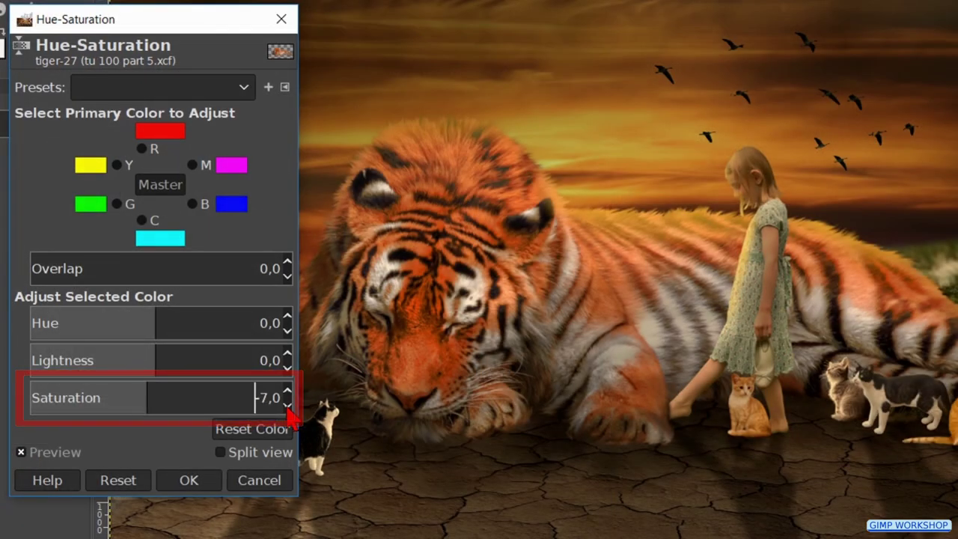
pyautogui.scroll(-2, 288, 404)
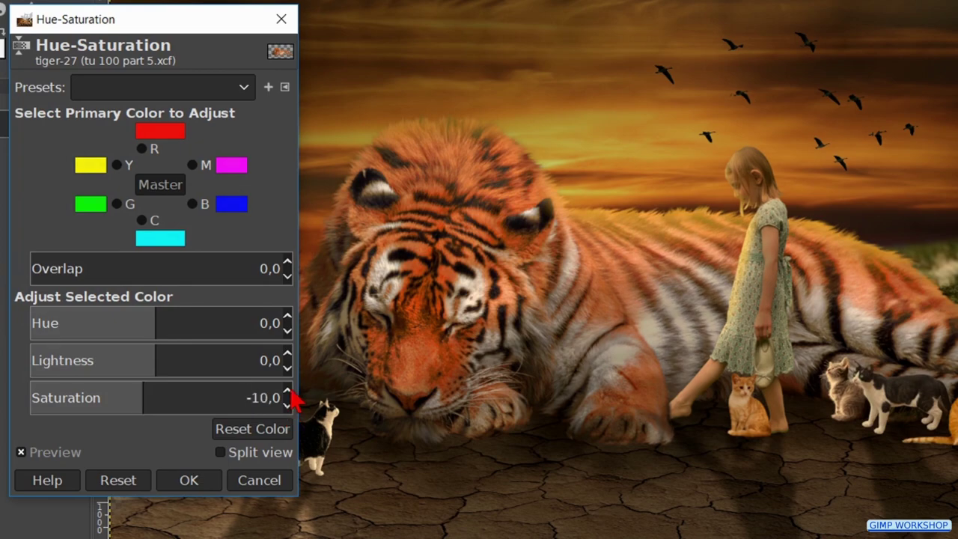
pyautogui.click(210, 485)
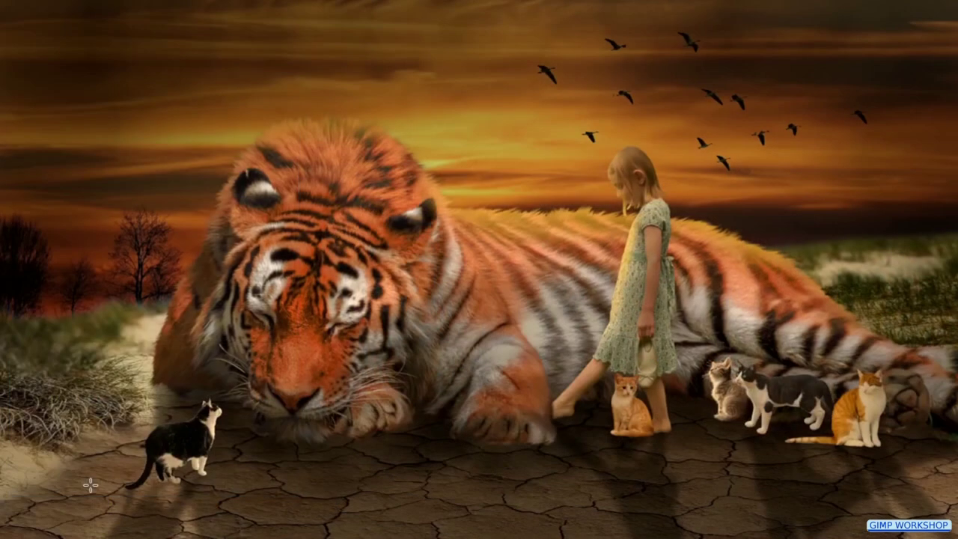